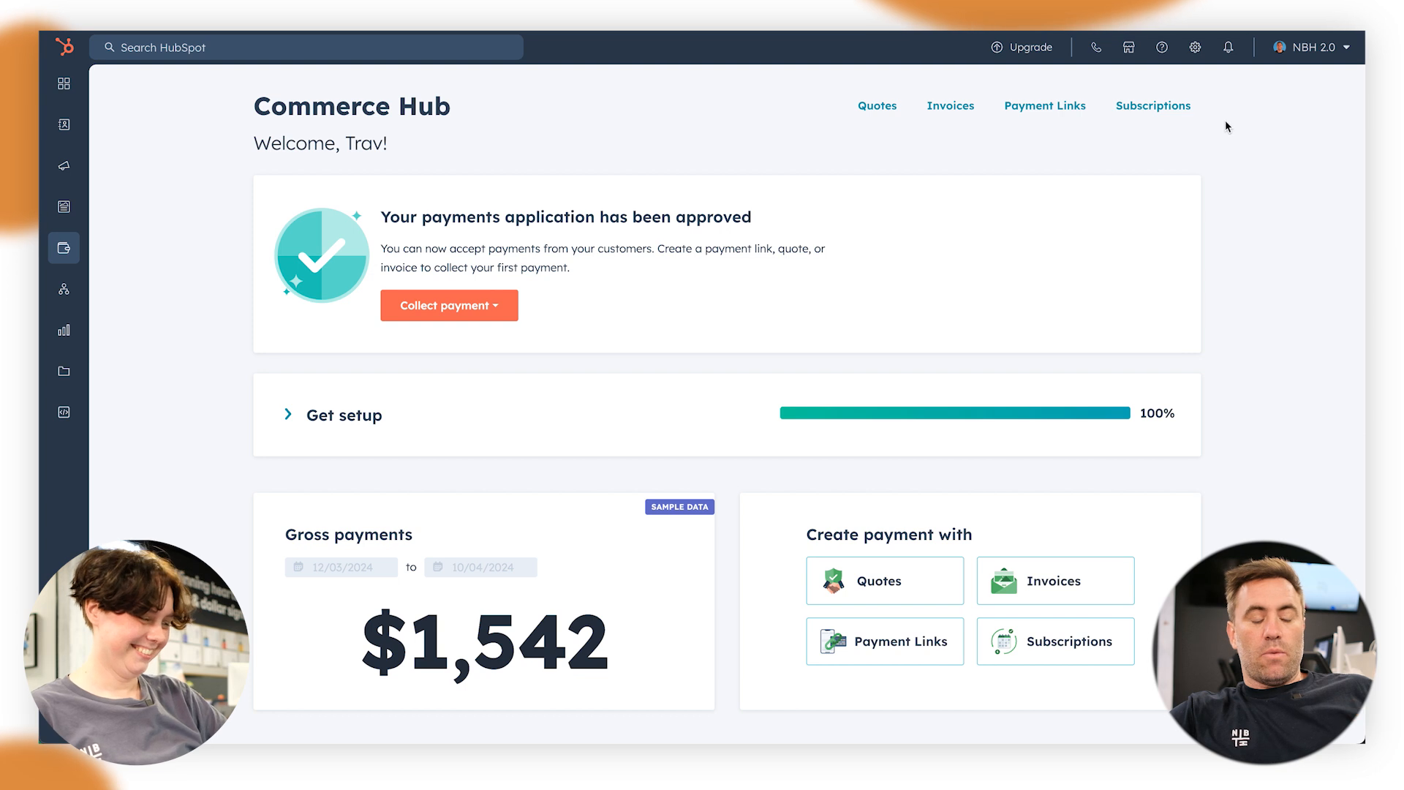
Open the Commerce overview page from the account's commerce tools
mouse_move(85, 228)
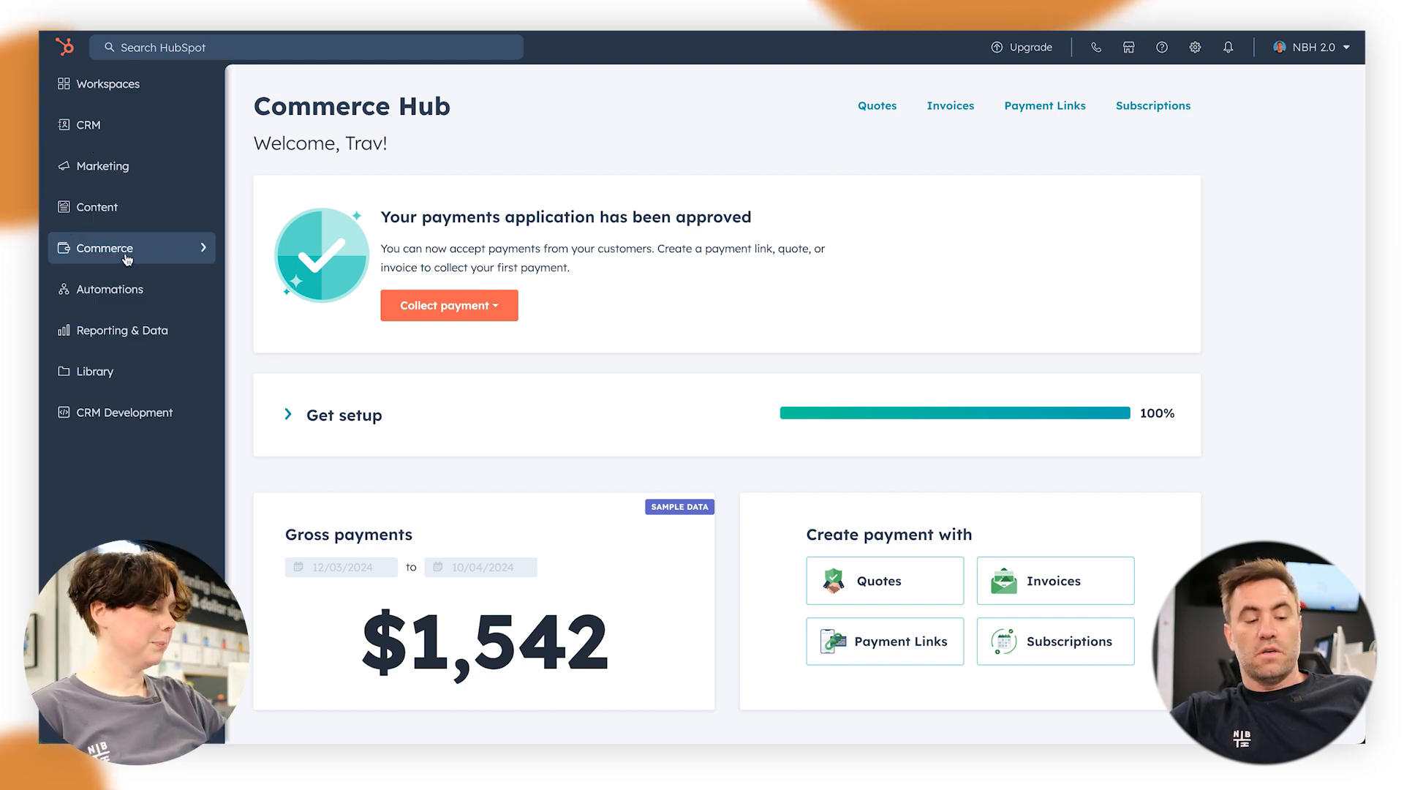
mouse_move(128, 259)
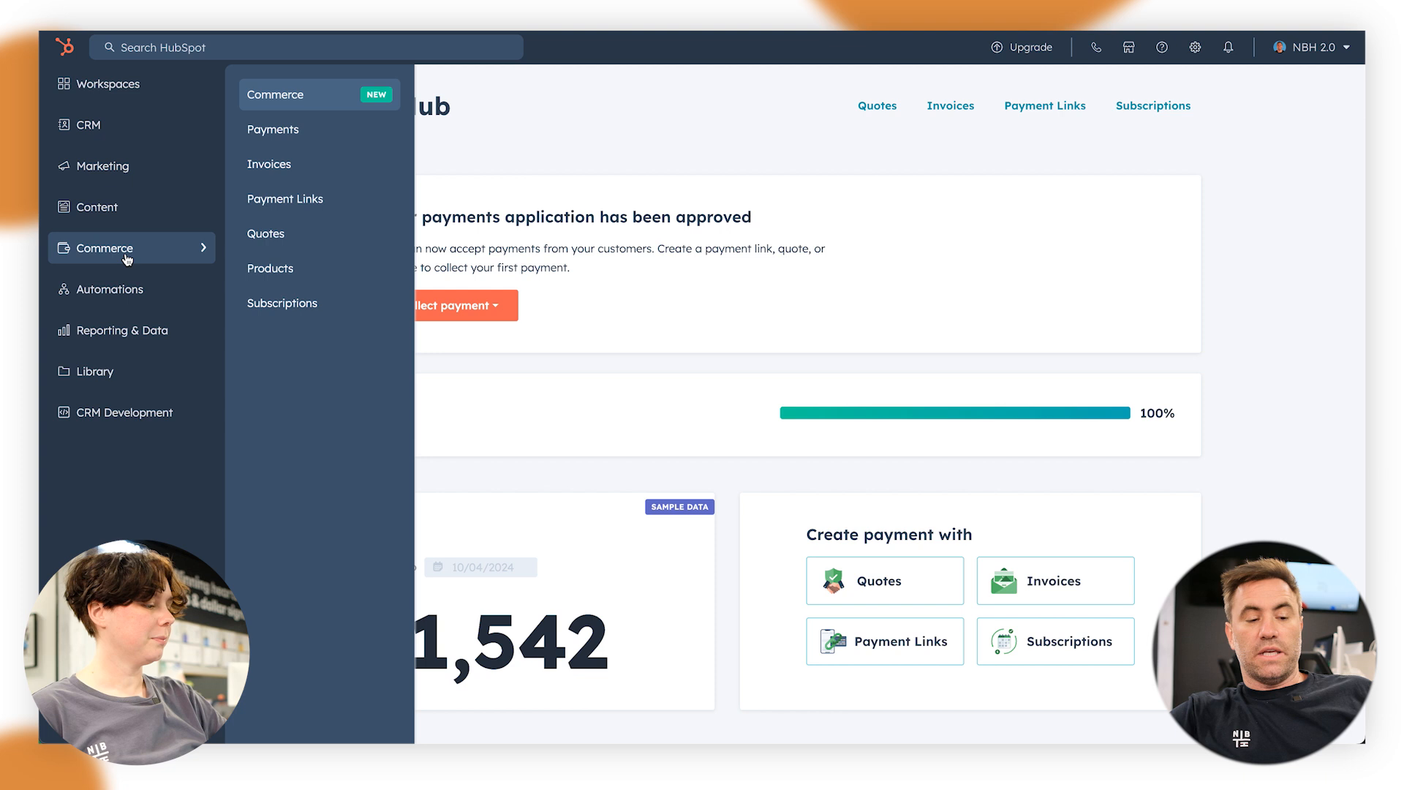
click(308, 101)
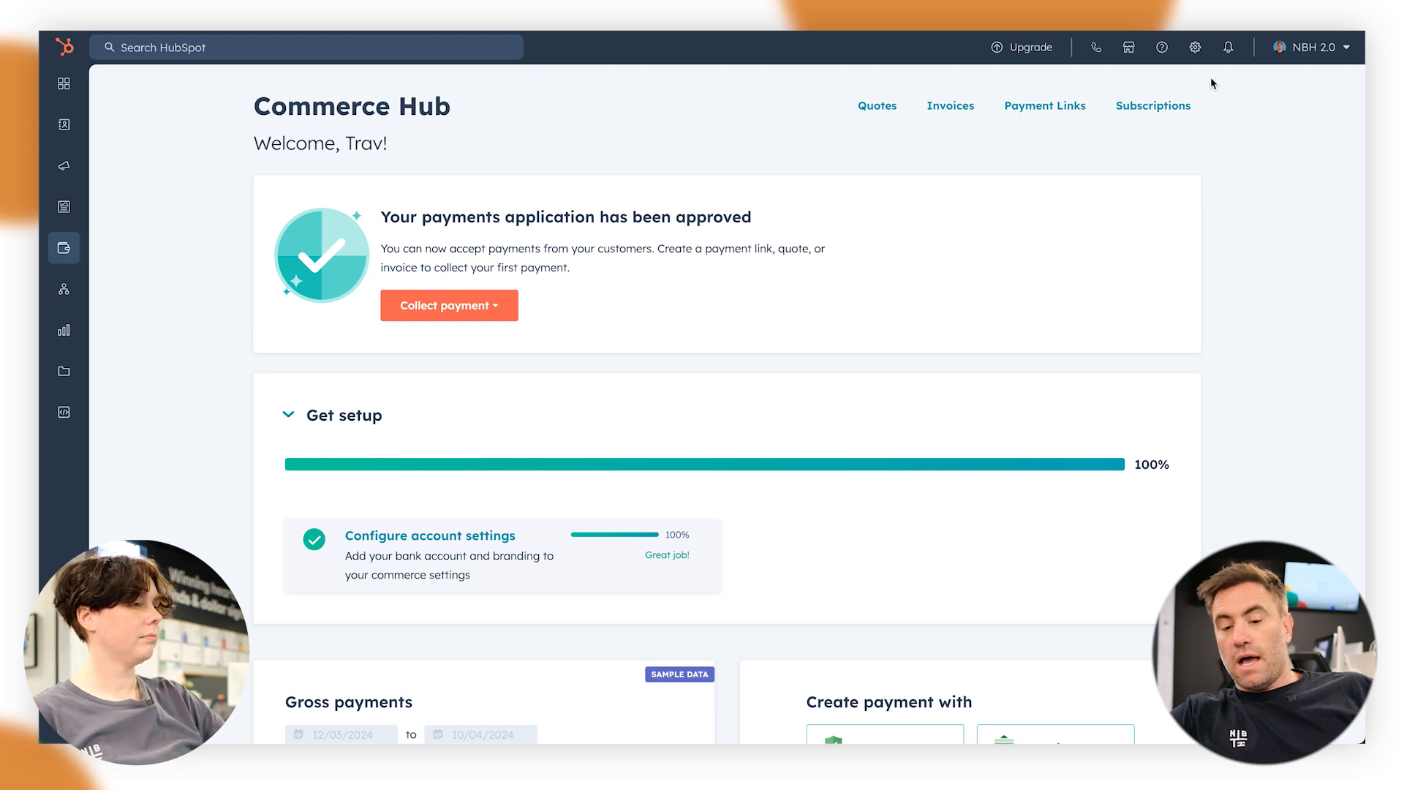
Open the account's Payments settings and review the payout details and checkout settings
click(1196, 48)
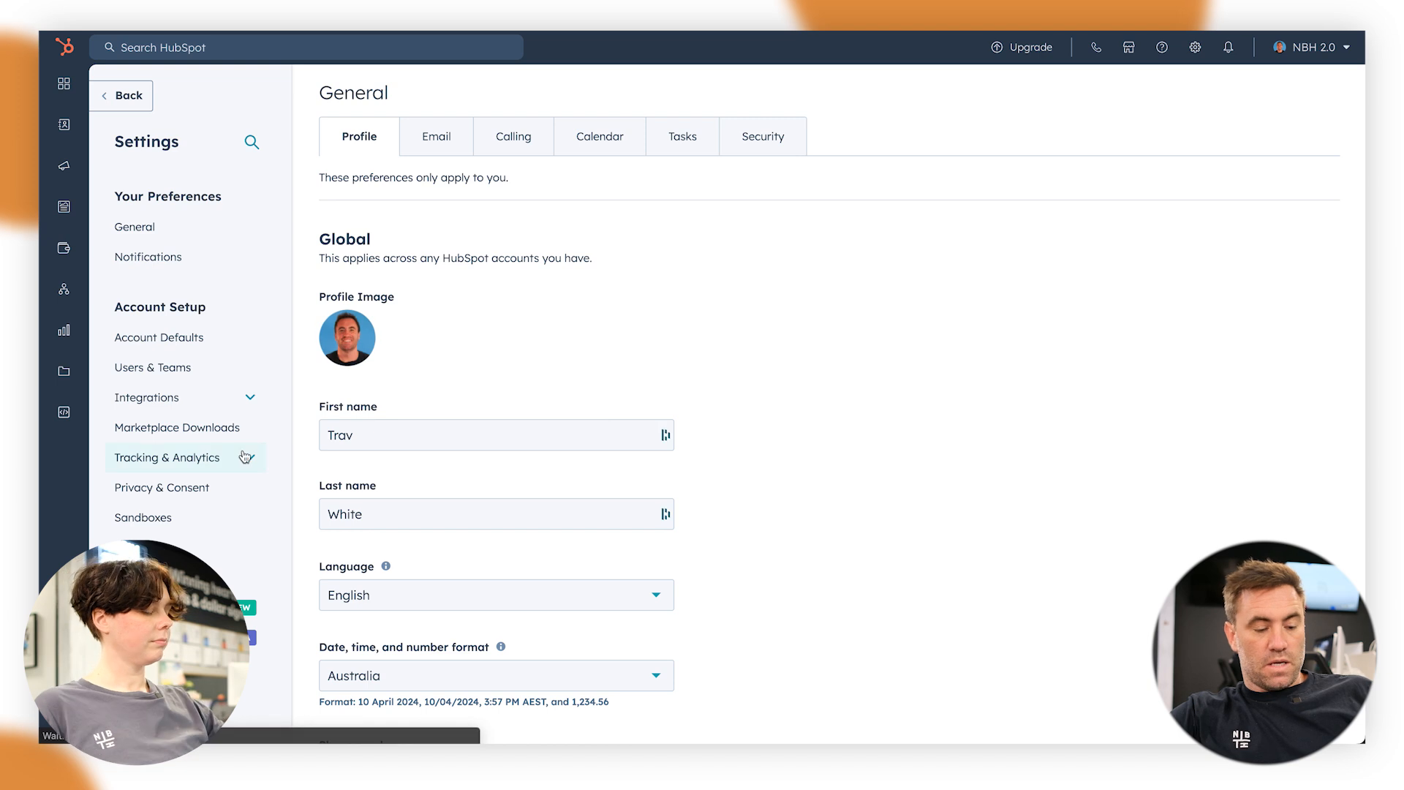
scroll(204, 485, down, 5)
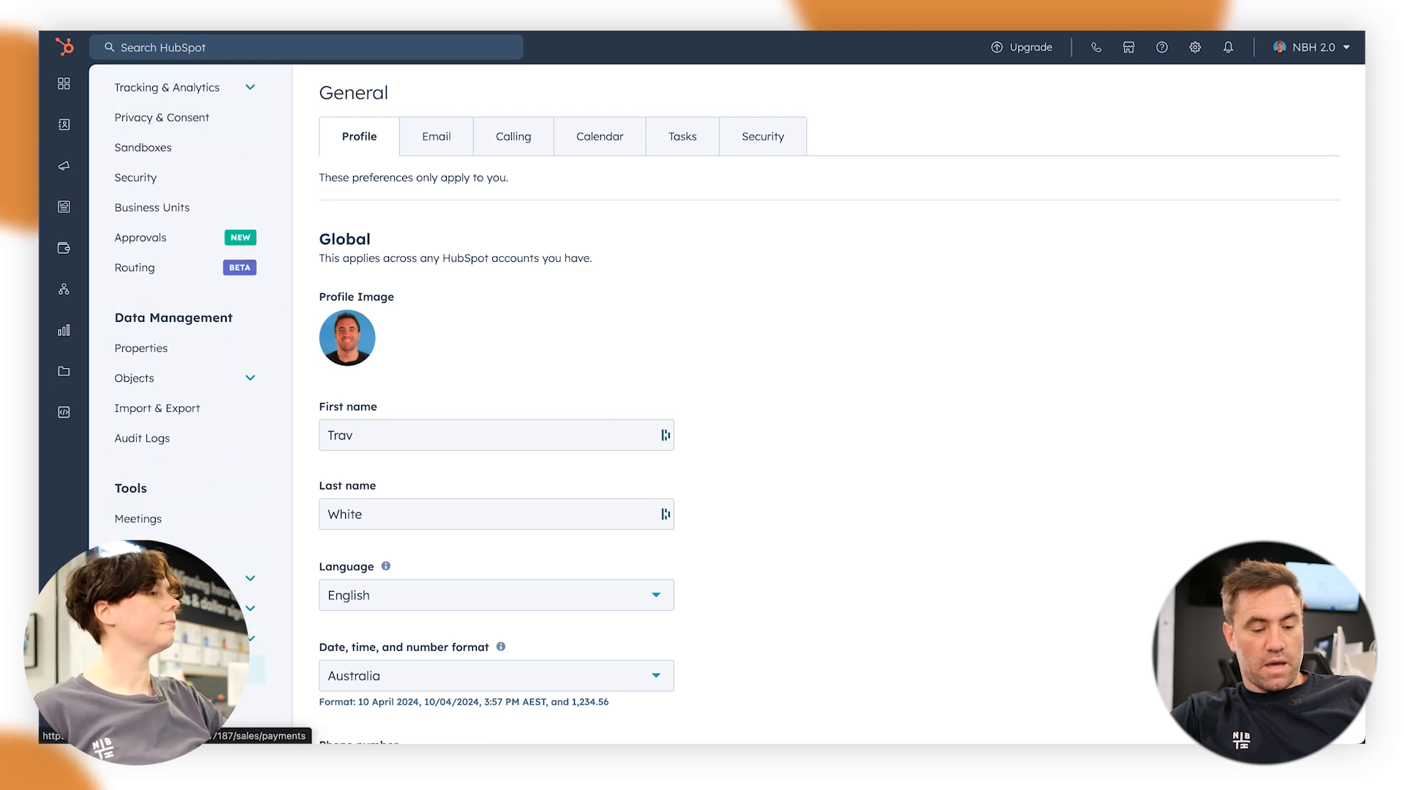
click(188, 668)
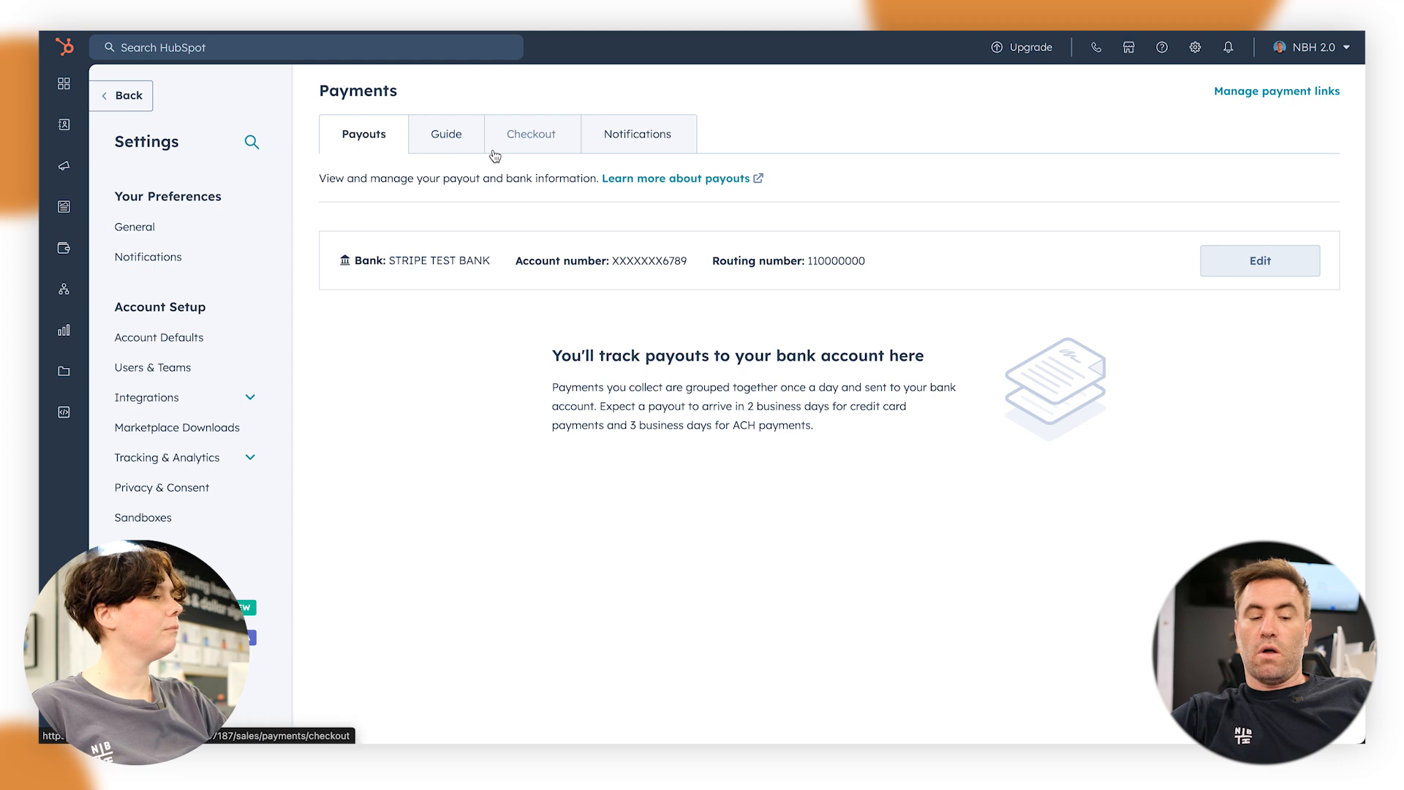
click(455, 138)
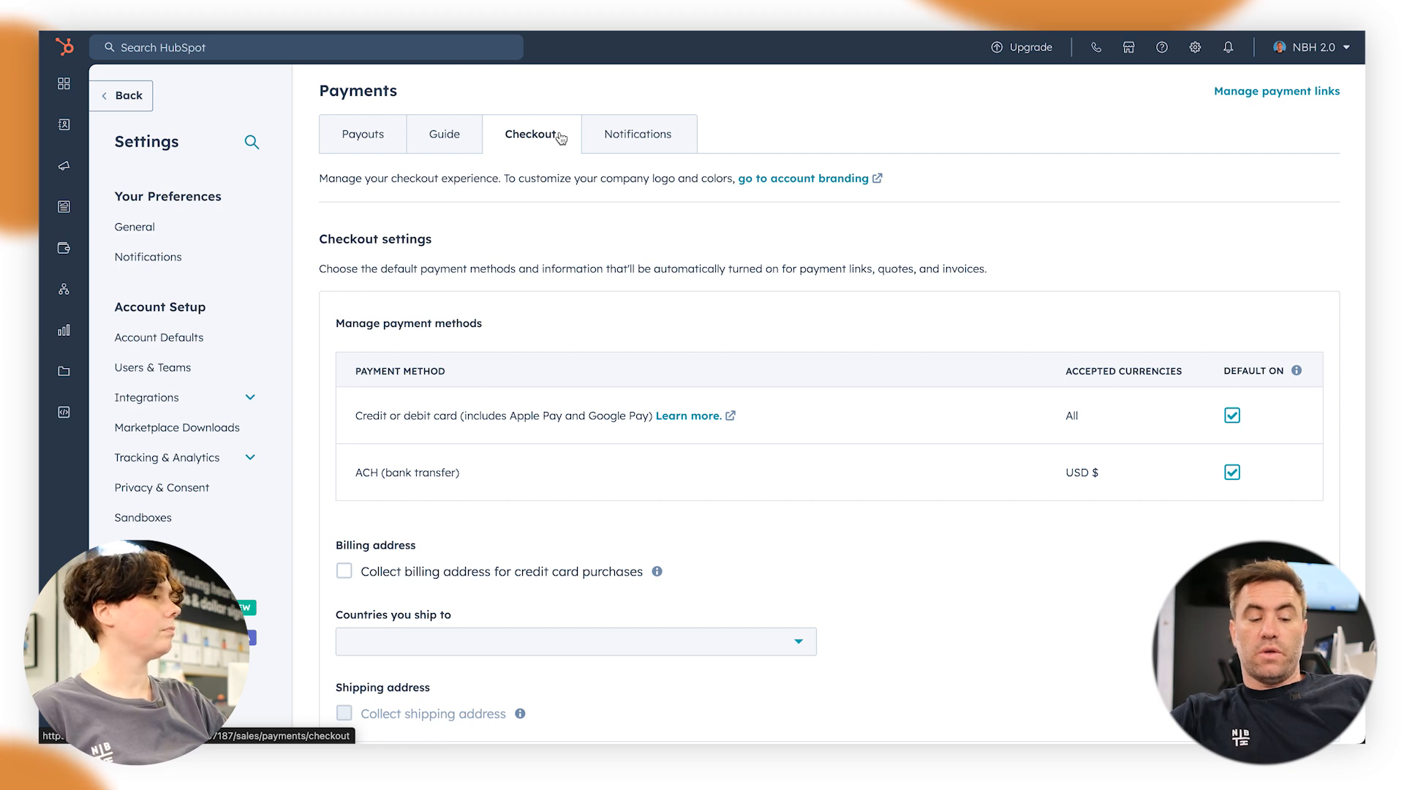
scroll(572, 336, down, 1)
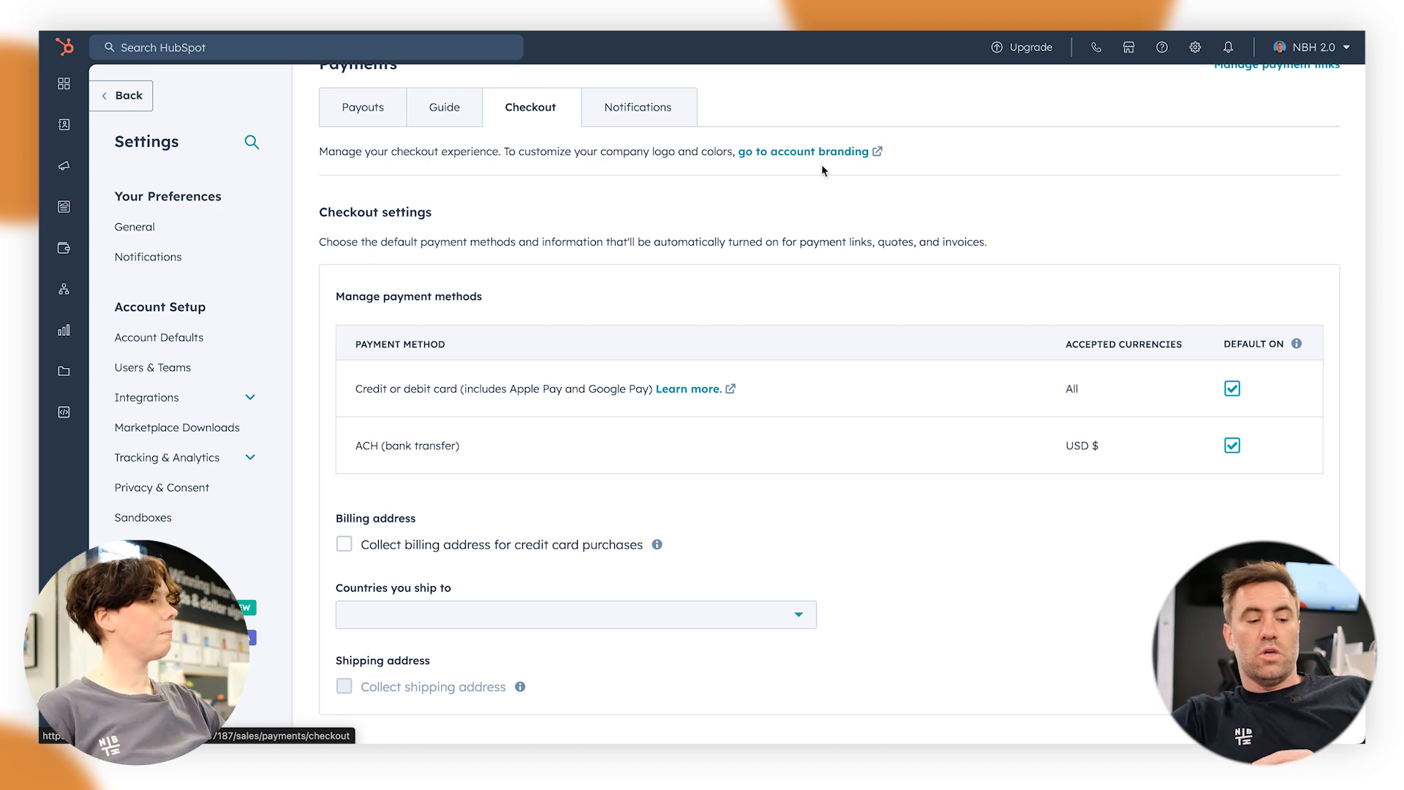
Open My brand kit in the account branding defaults and review its logo and brand colors
click(184, 336)
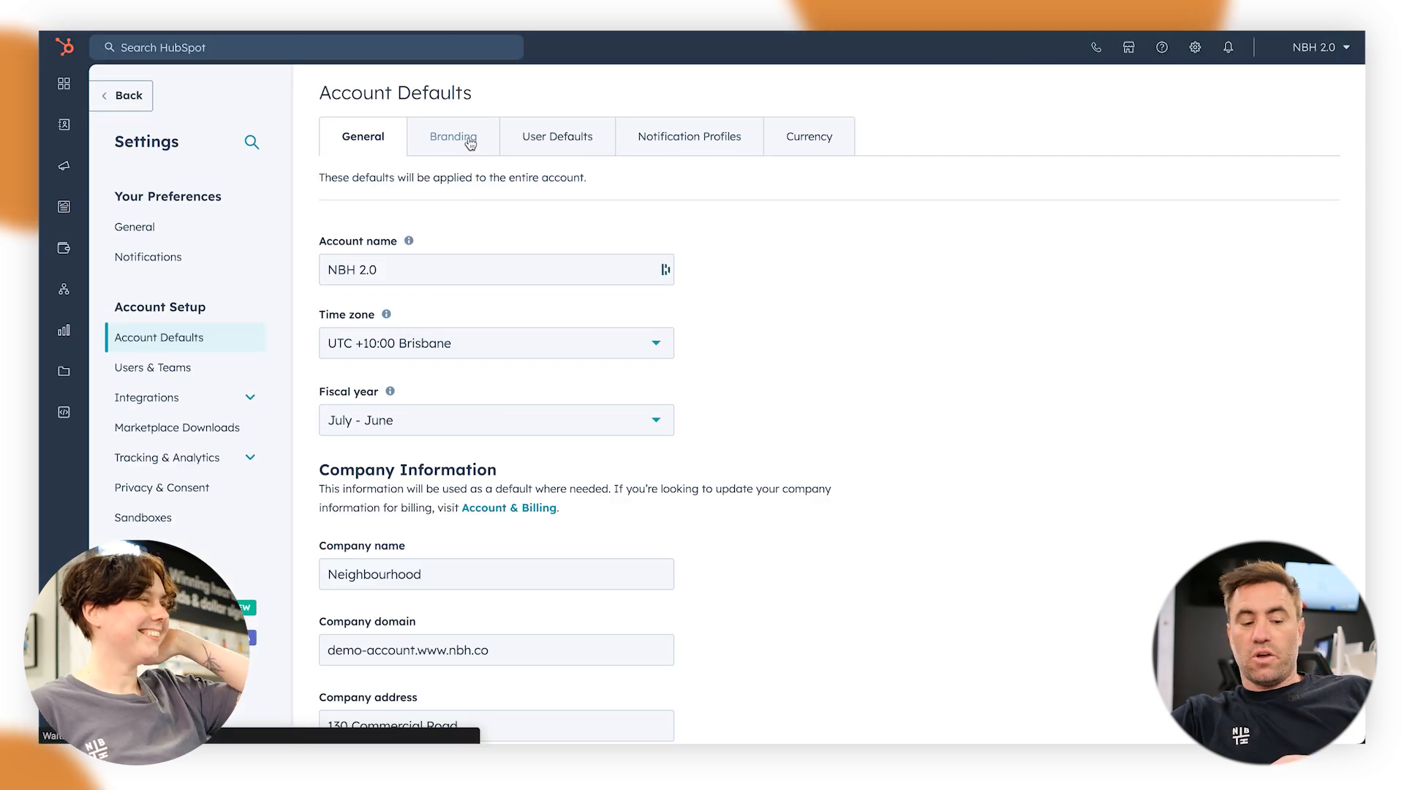
click(470, 140)
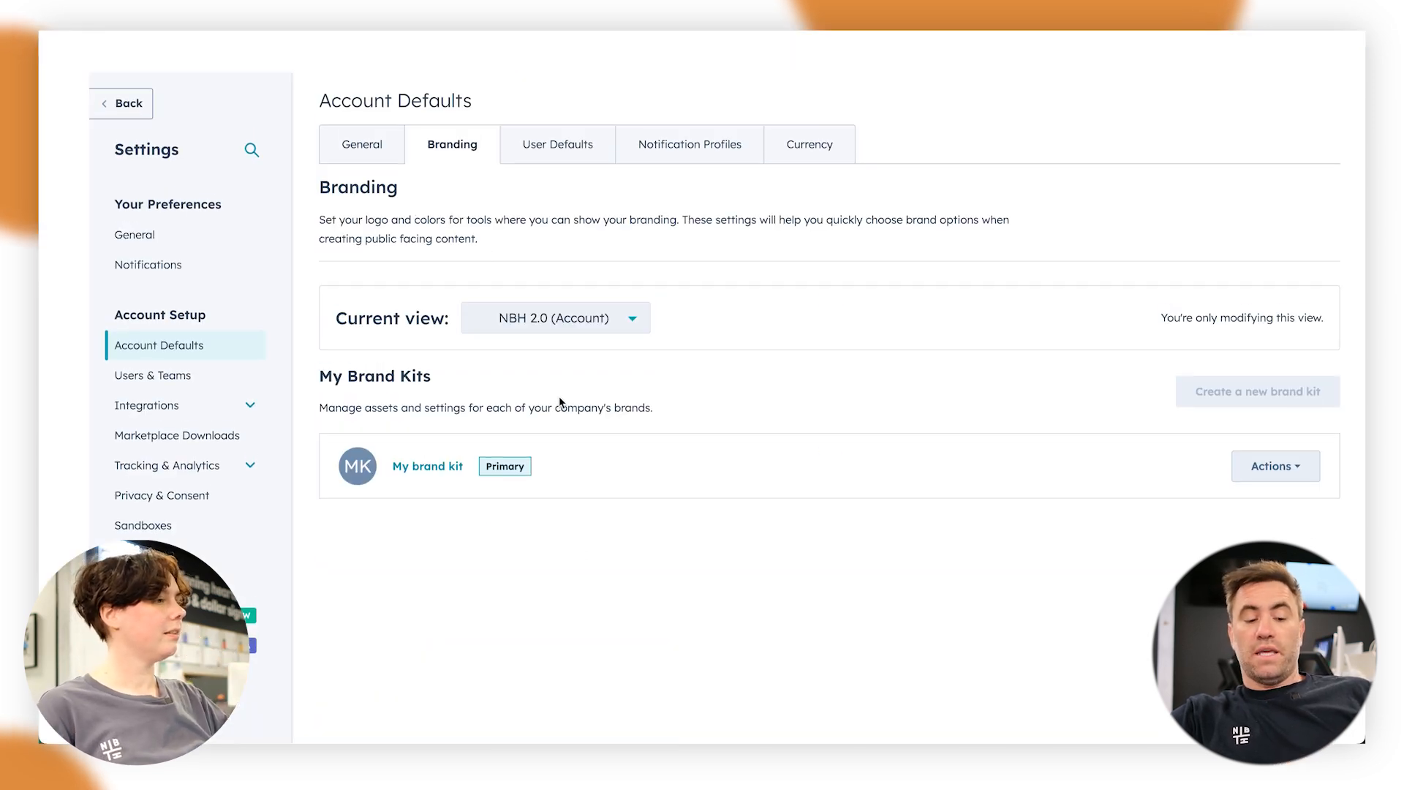
click(428, 460)
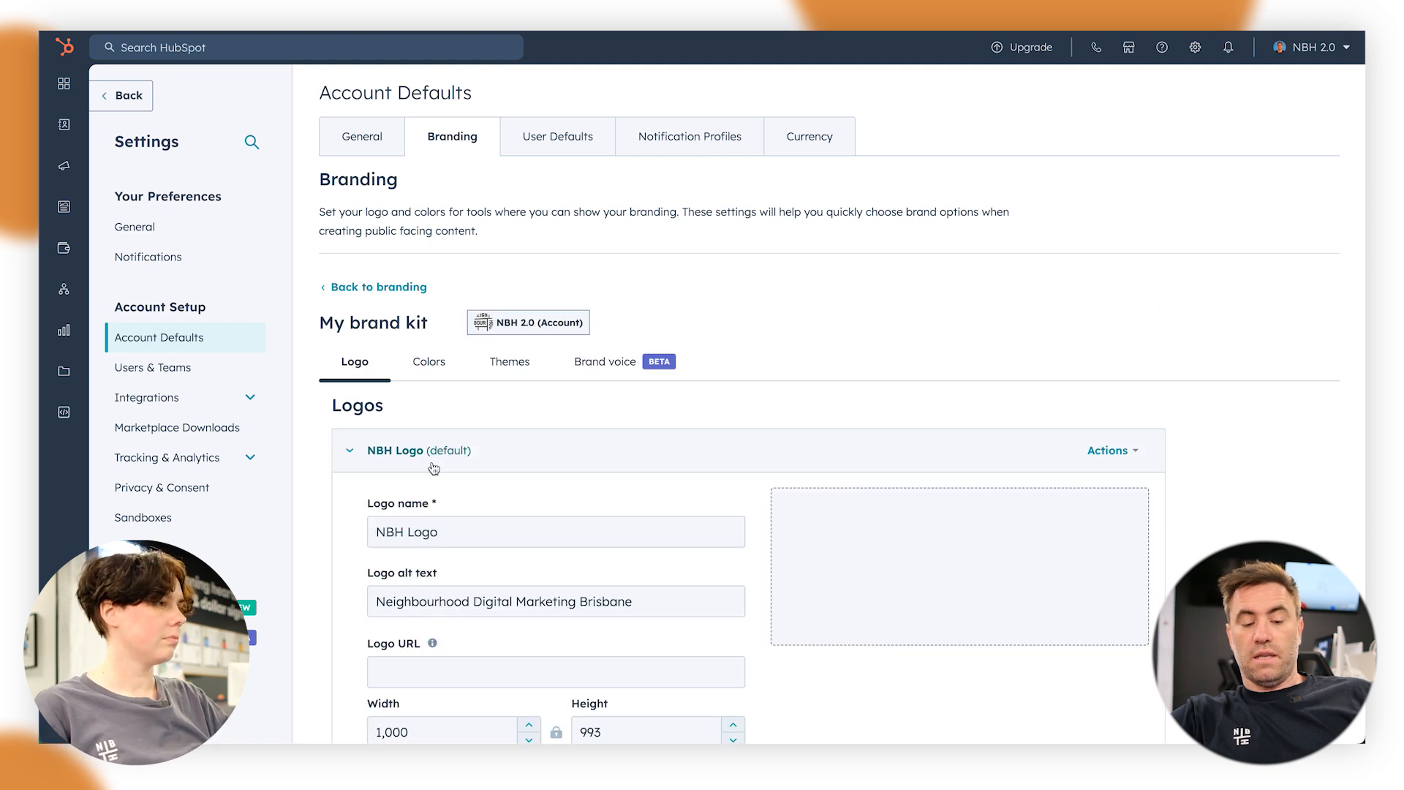
scroll(433, 462, down, 1)
scroll(433, 462, down, 8)
scroll(432, 461, up, 1)
scroll(432, 461, up, 7)
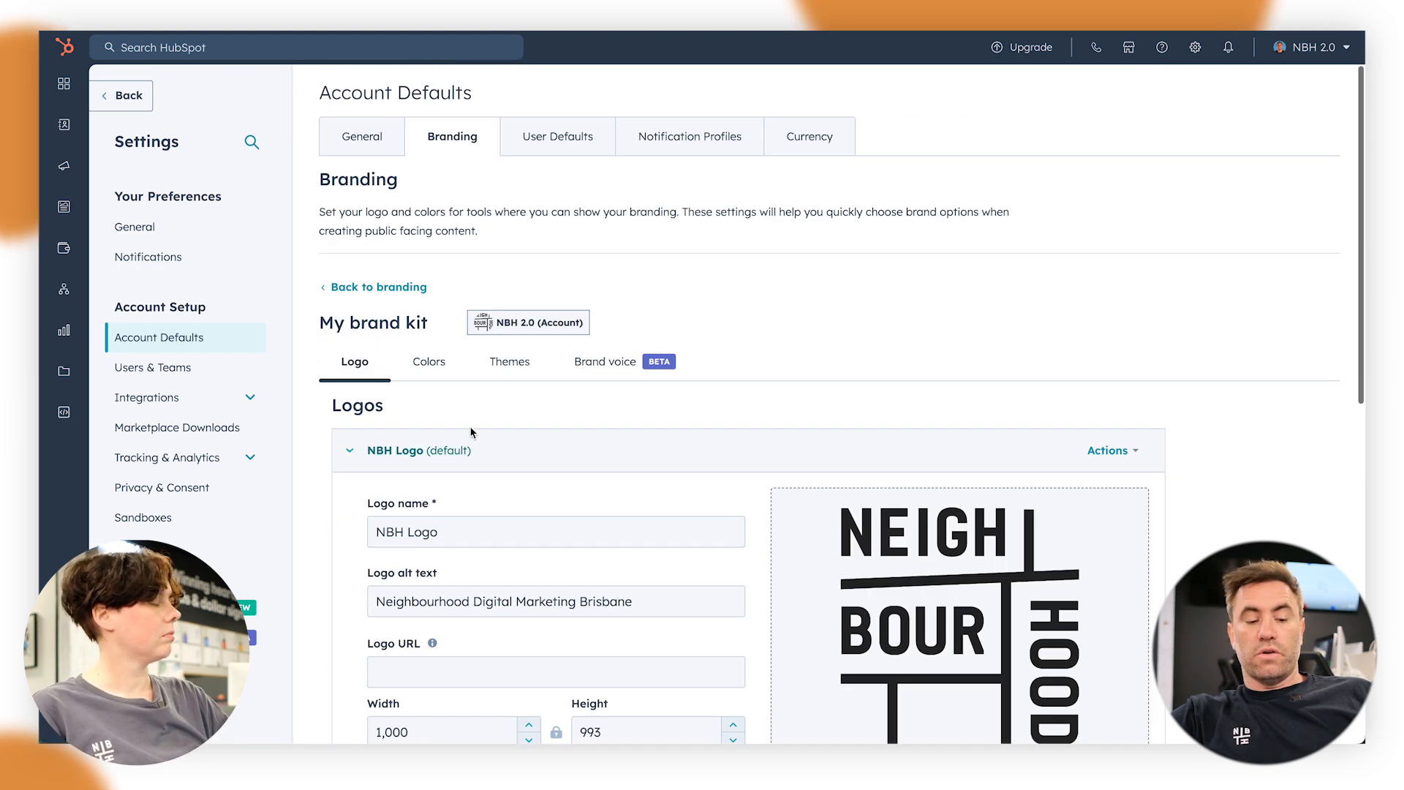
click(422, 362)
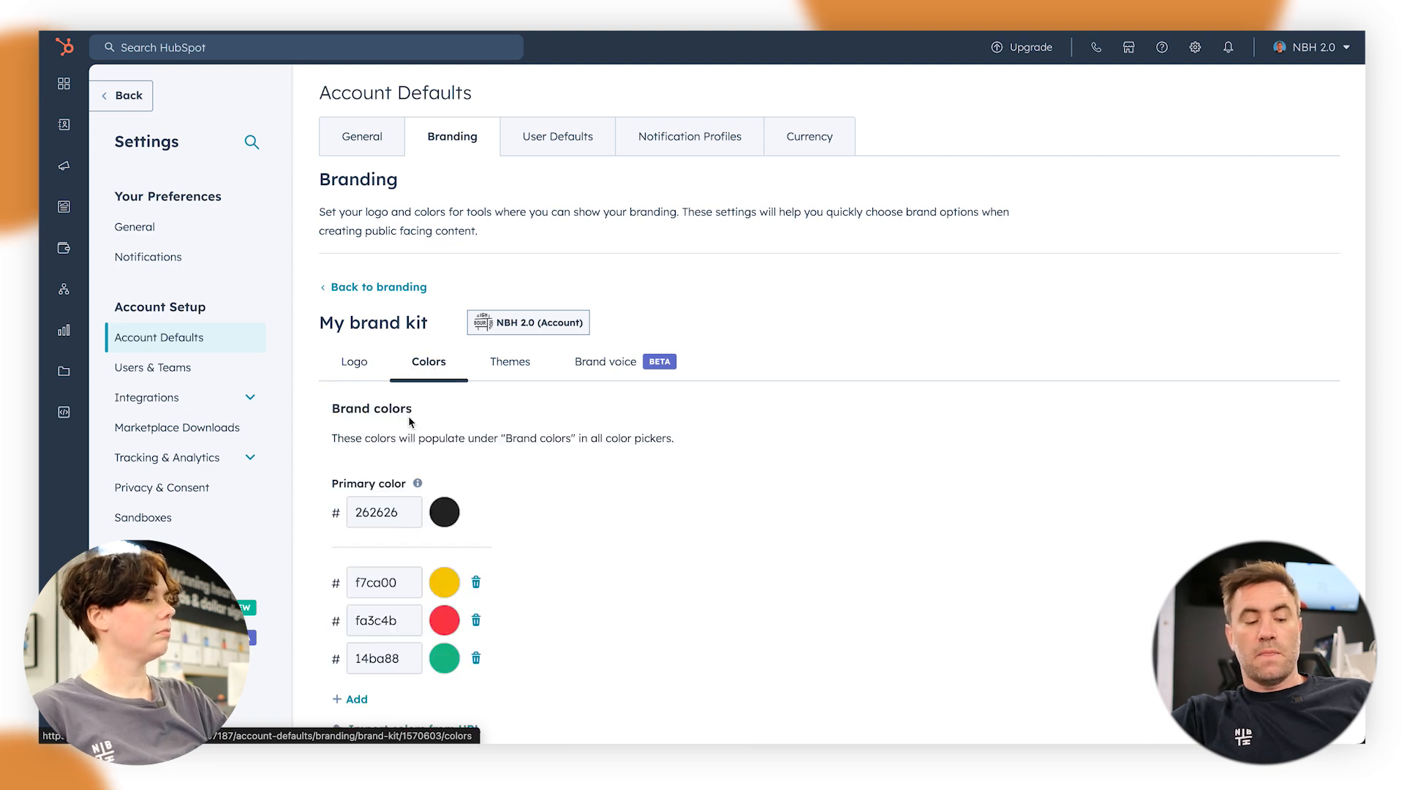
Return to the Payments checkout settings and review the accepted payment methods, including Apple Pay and Google Pay, down to the policies
scroll(176, 365, down, 5)
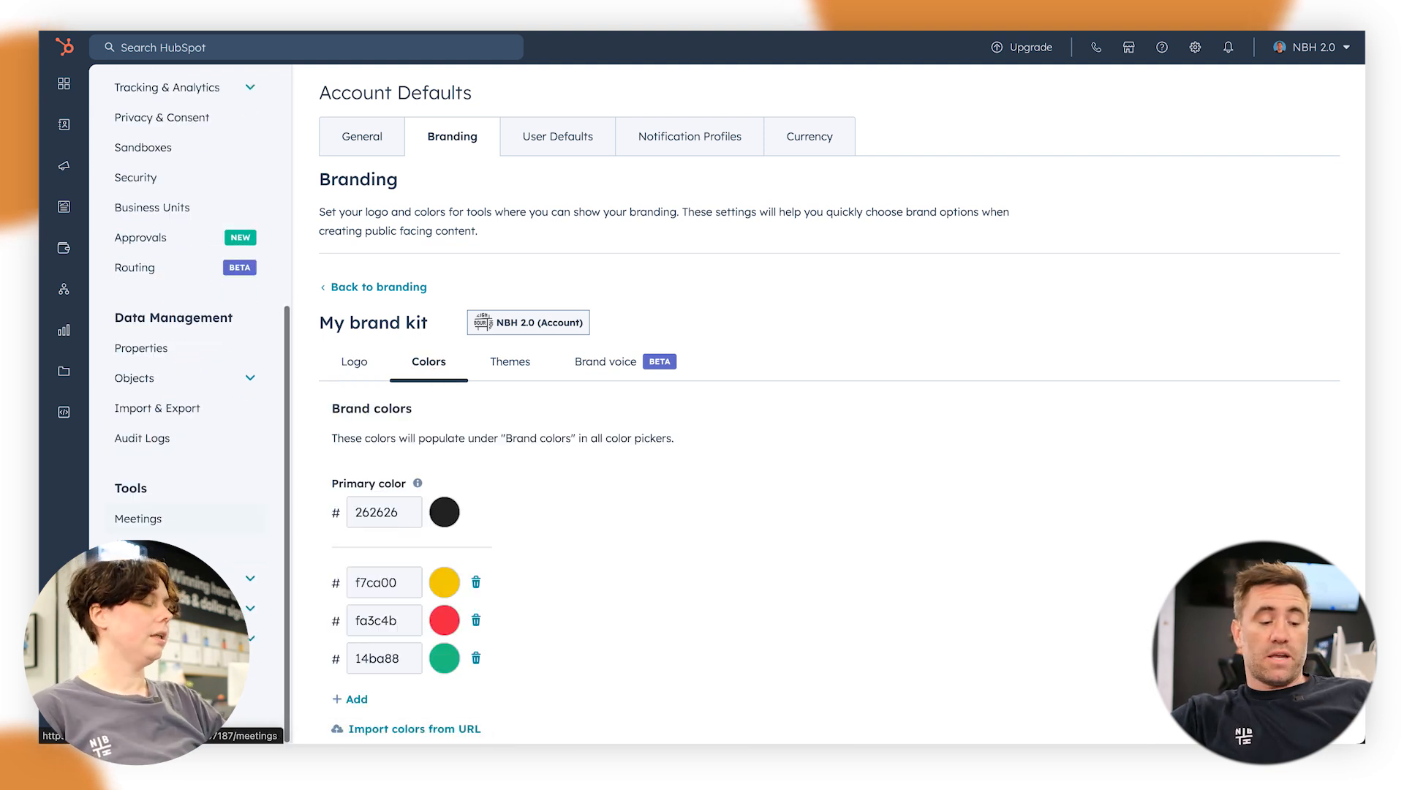
click(608, 363)
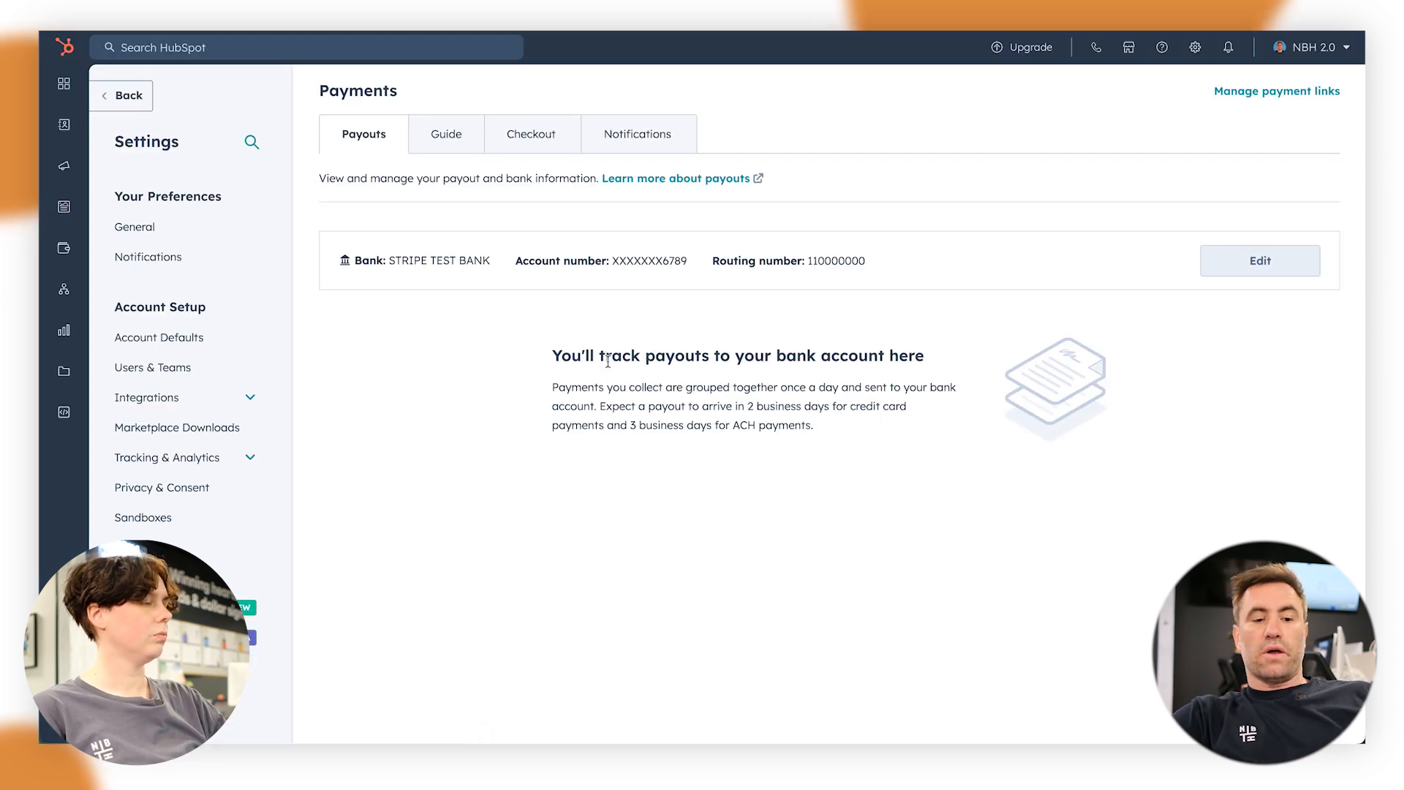
click(545, 138)
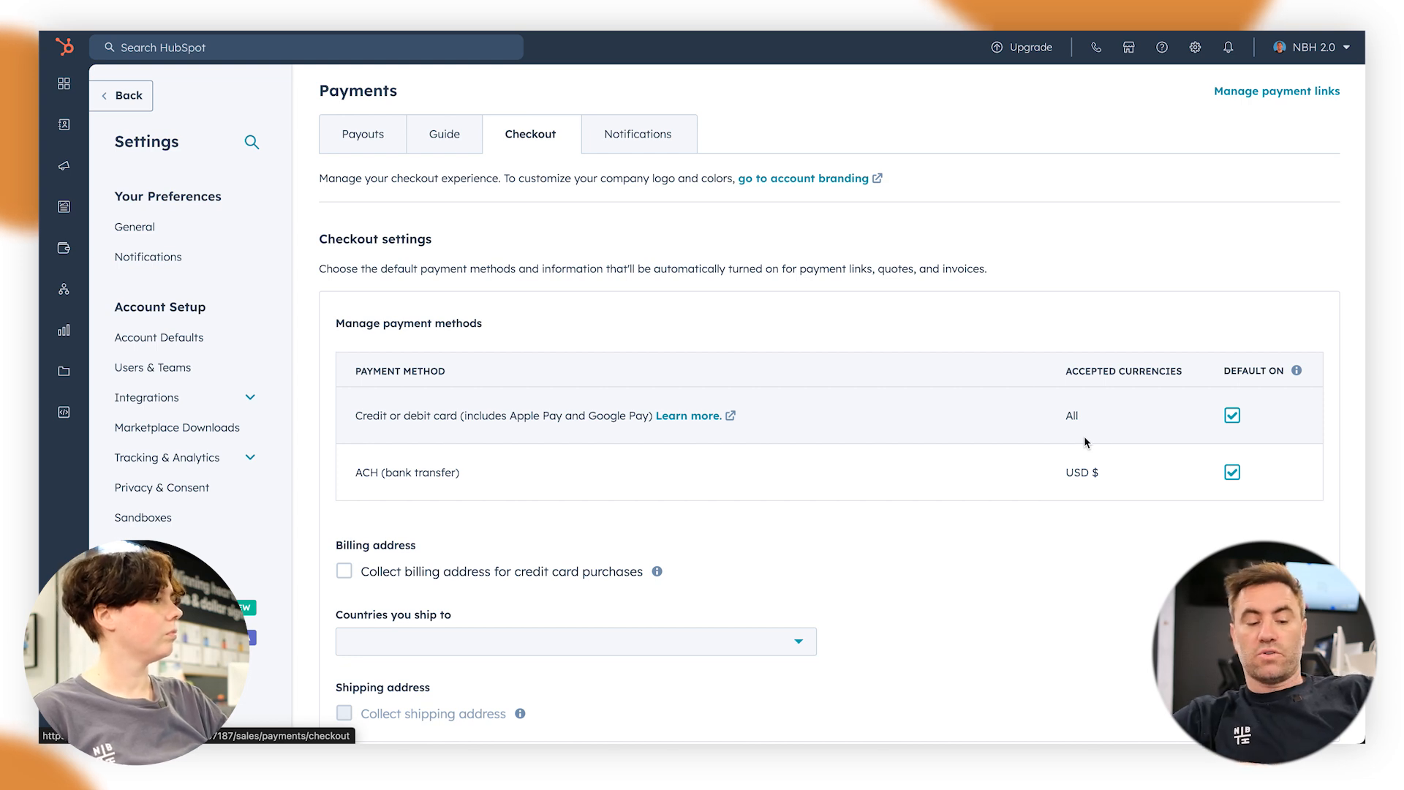
scroll(1085, 441, down, 2)
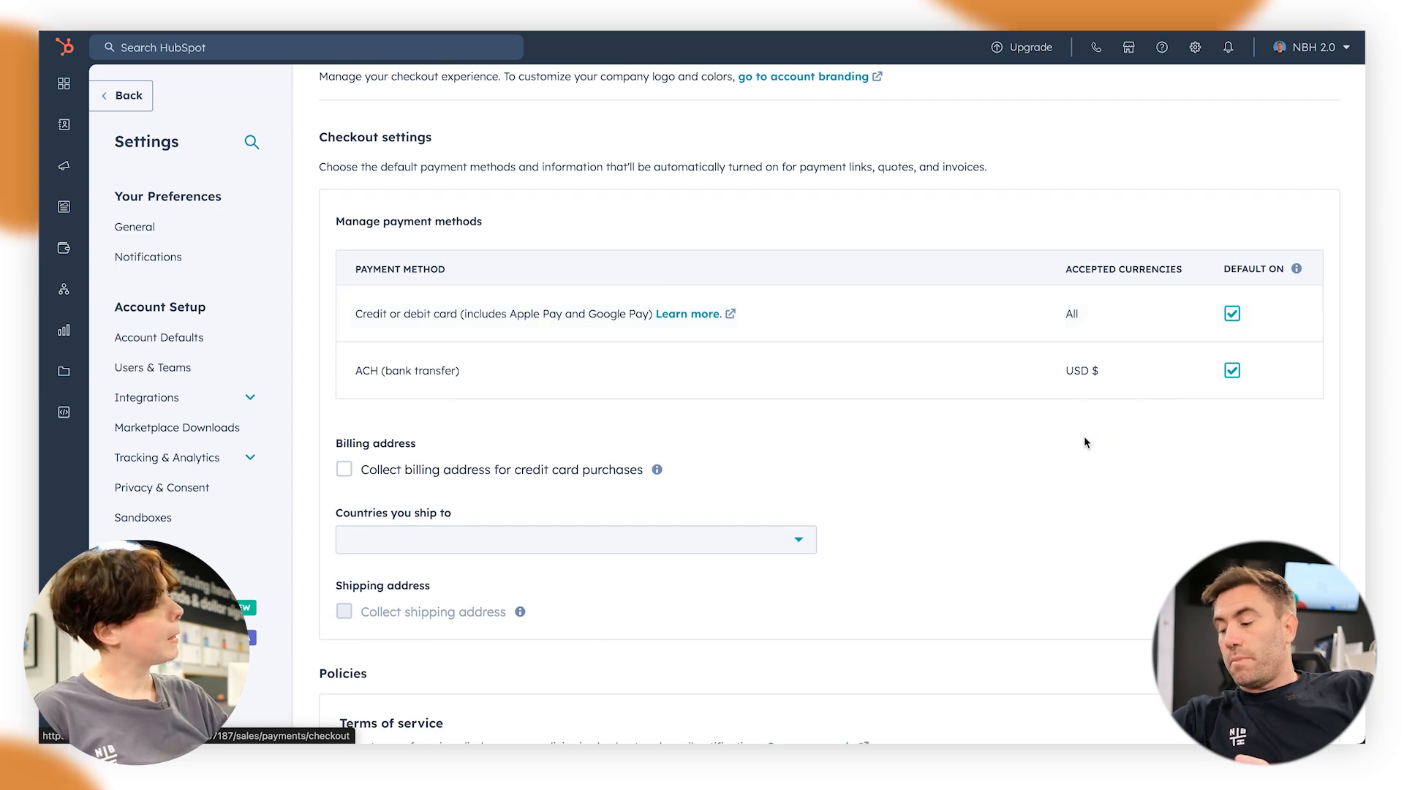
drag(515, 307, 649, 314)
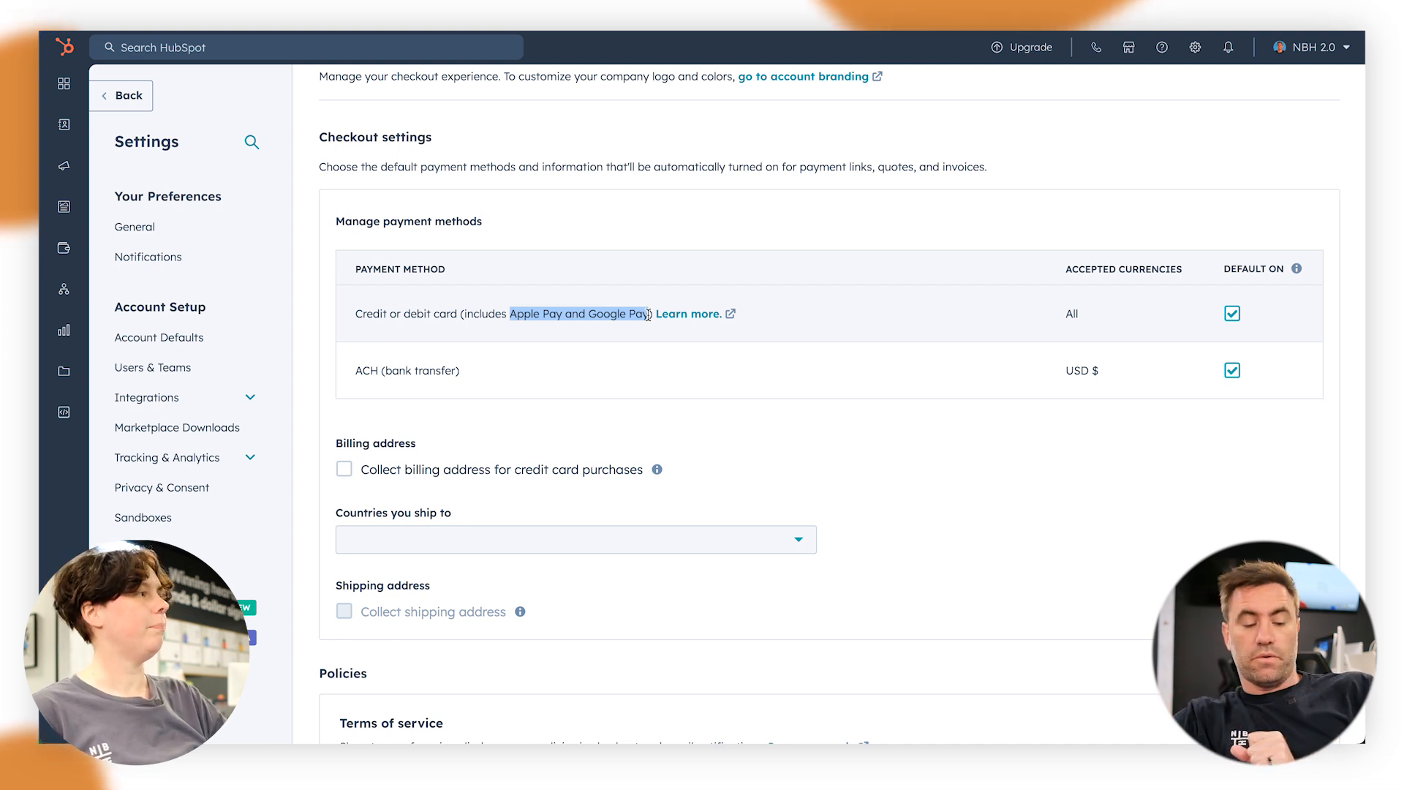
scroll(726, 477, down, 6)
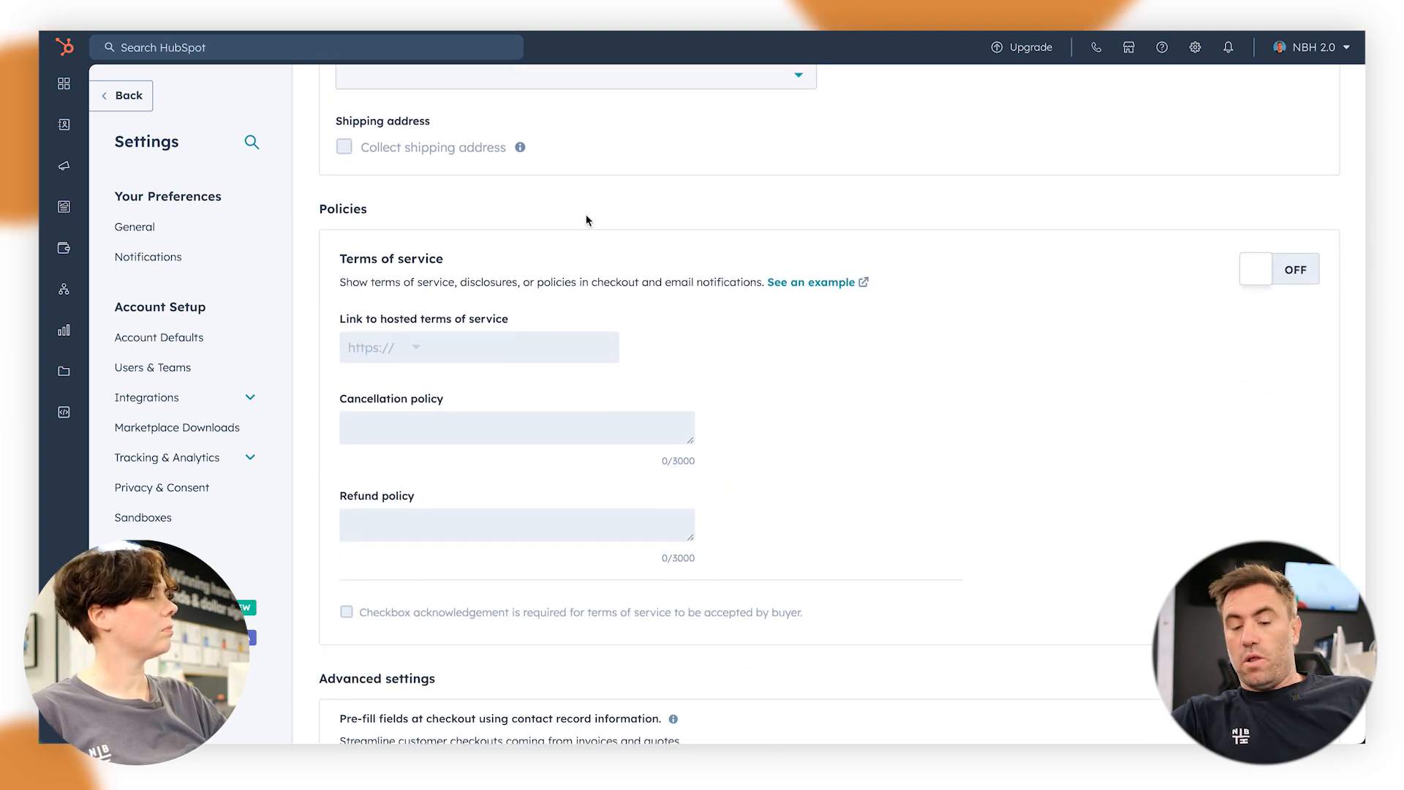
Switch on terms of service in the checkout policies and review the policy fields and advanced settings
click(1276, 270)
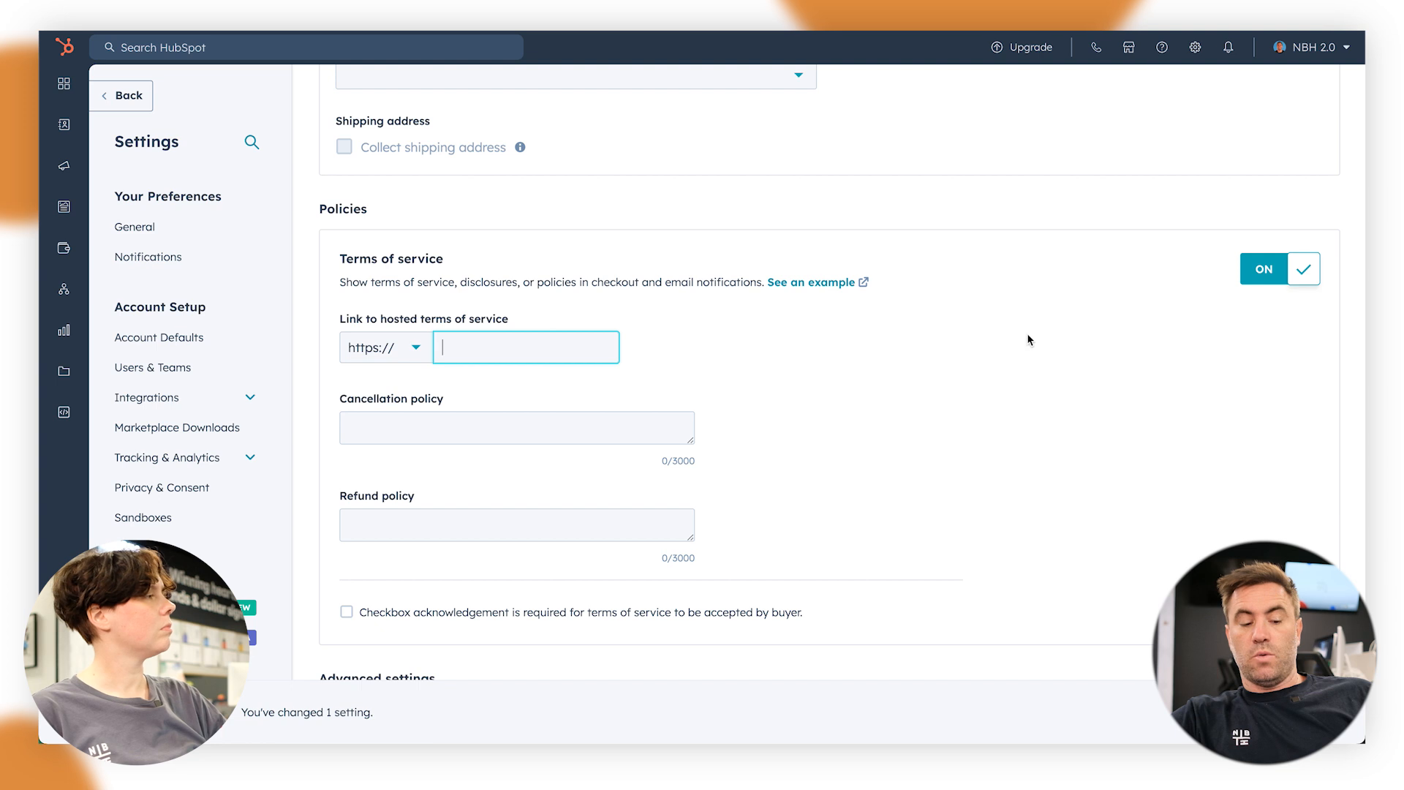
scroll(1027, 340, down, 1)
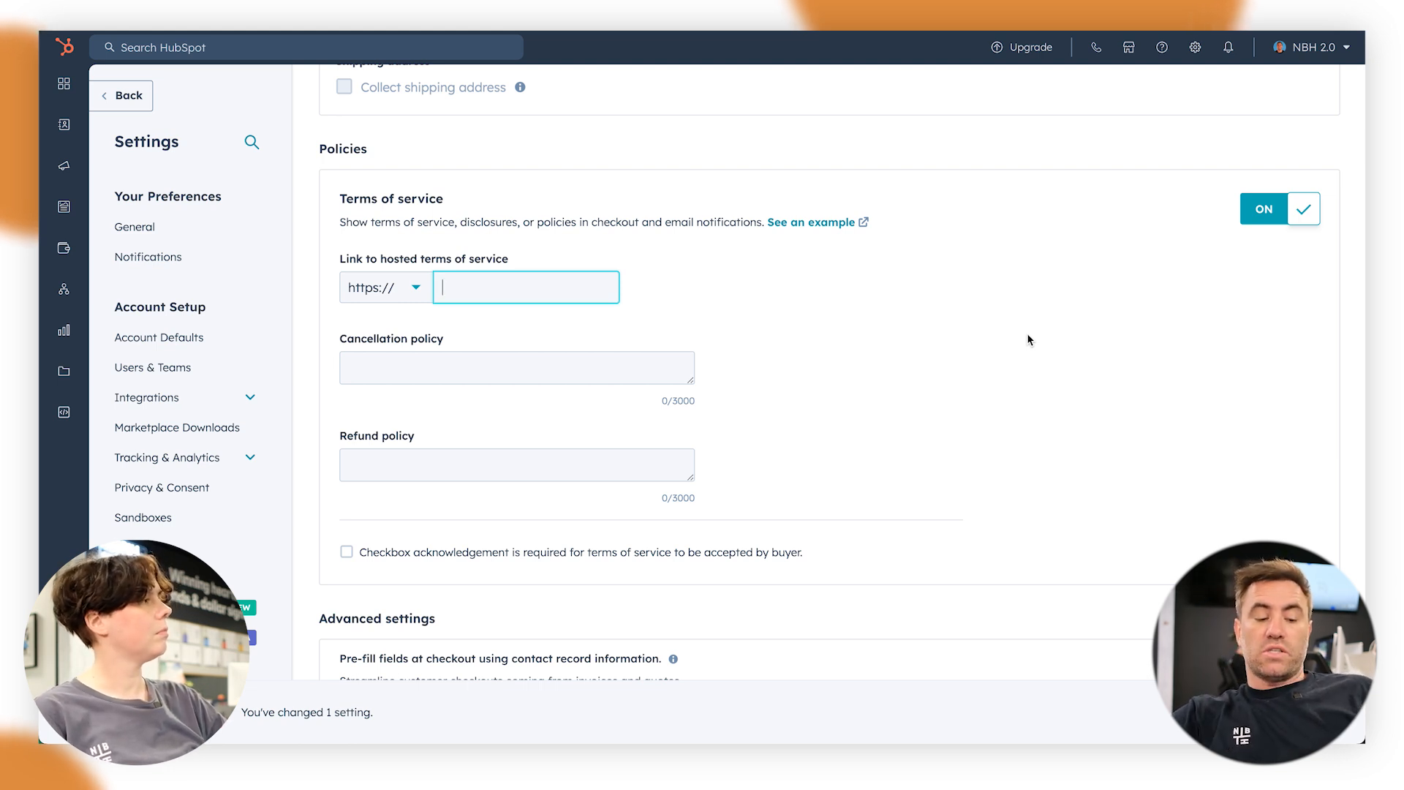
scroll(1029, 340, down, 2)
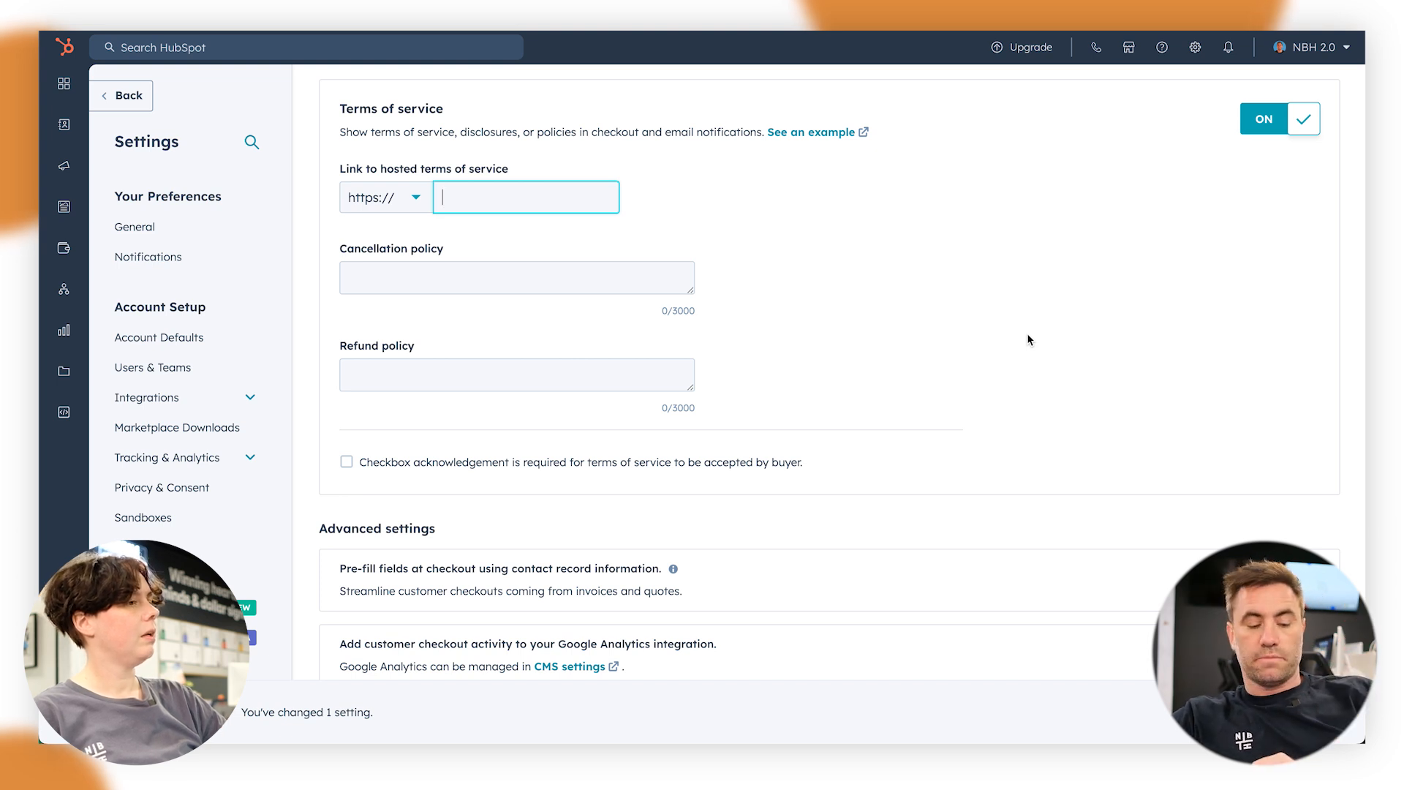
scroll(1028, 339, down, 1)
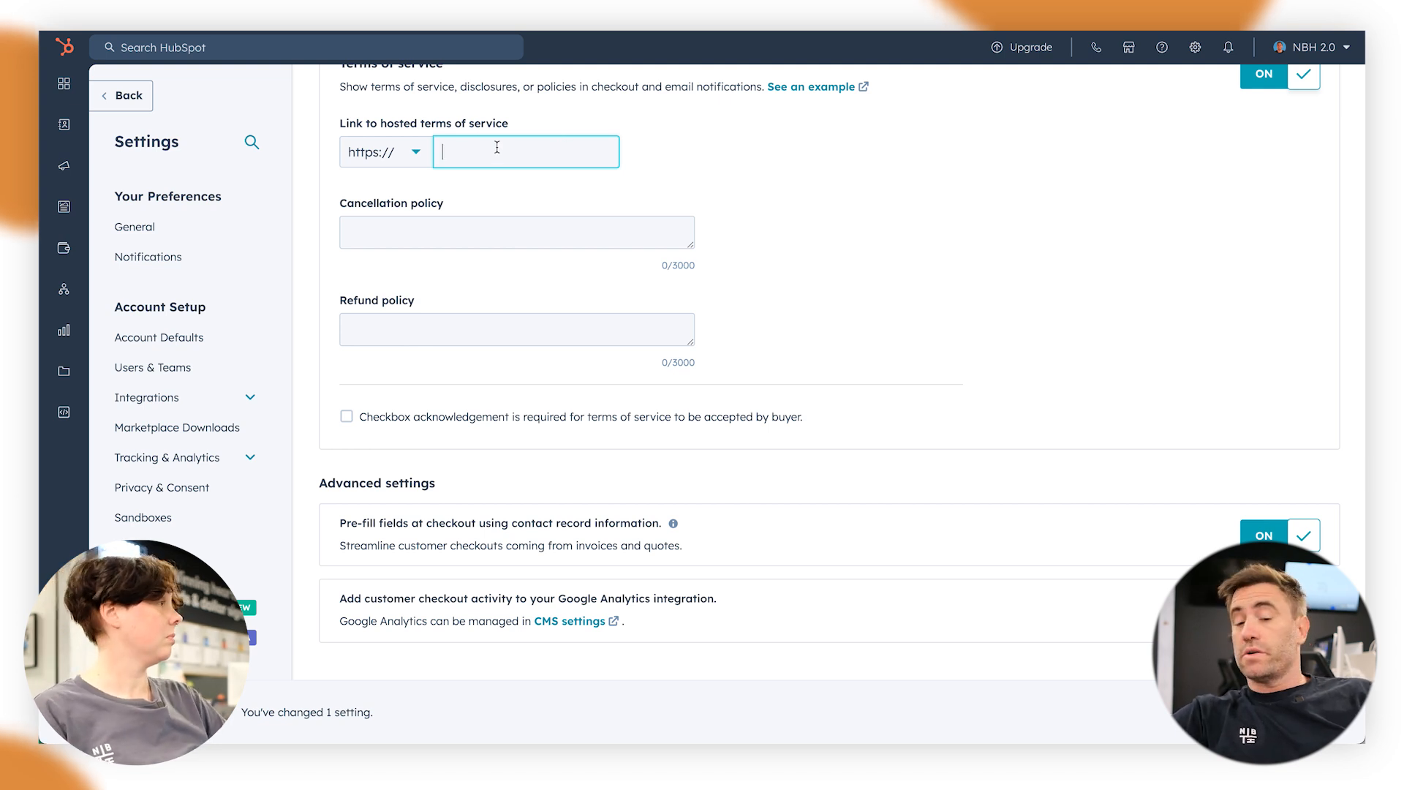
scroll(674, 231, up, 10)
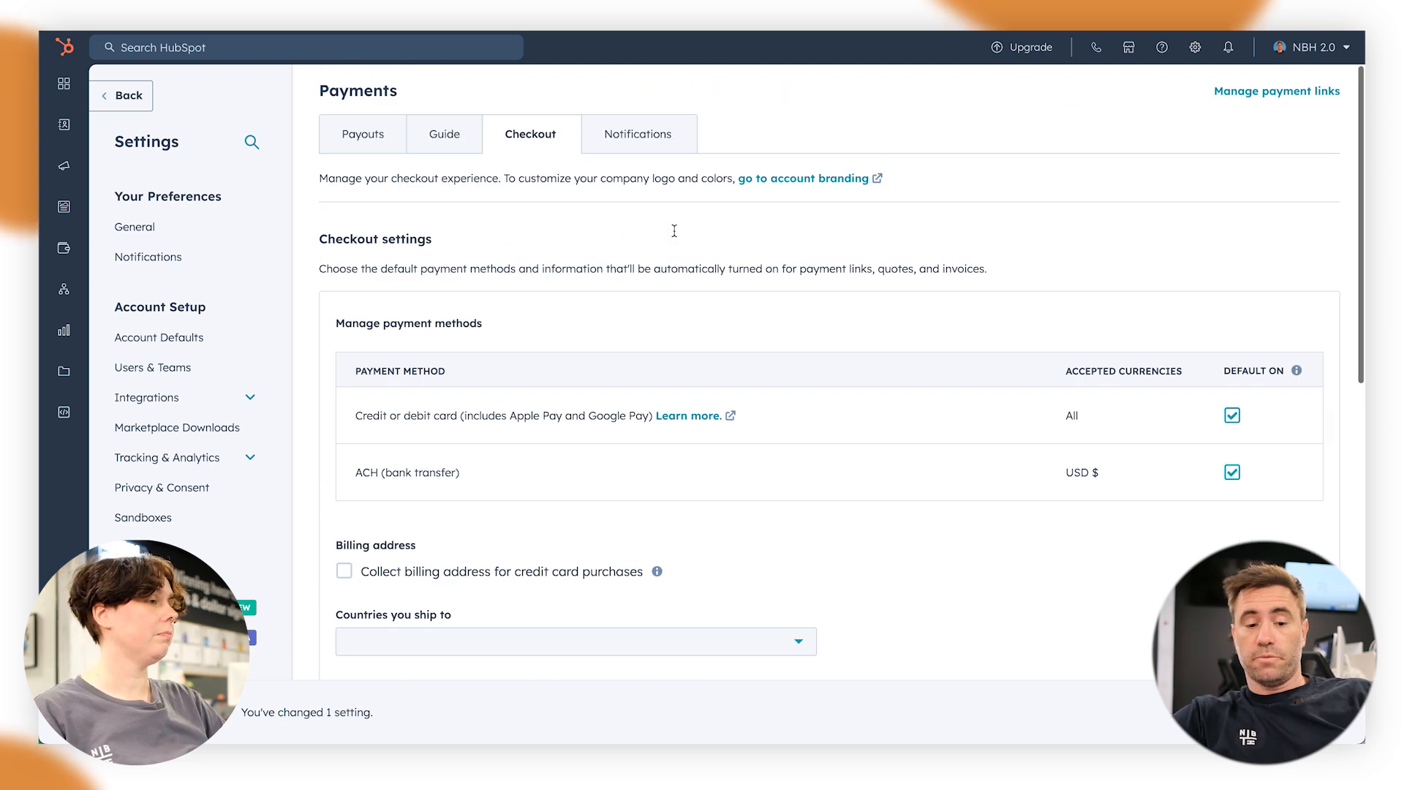
Open the payment notification settings and review the customer emails and public business info
click(653, 145)
click(623, 203)
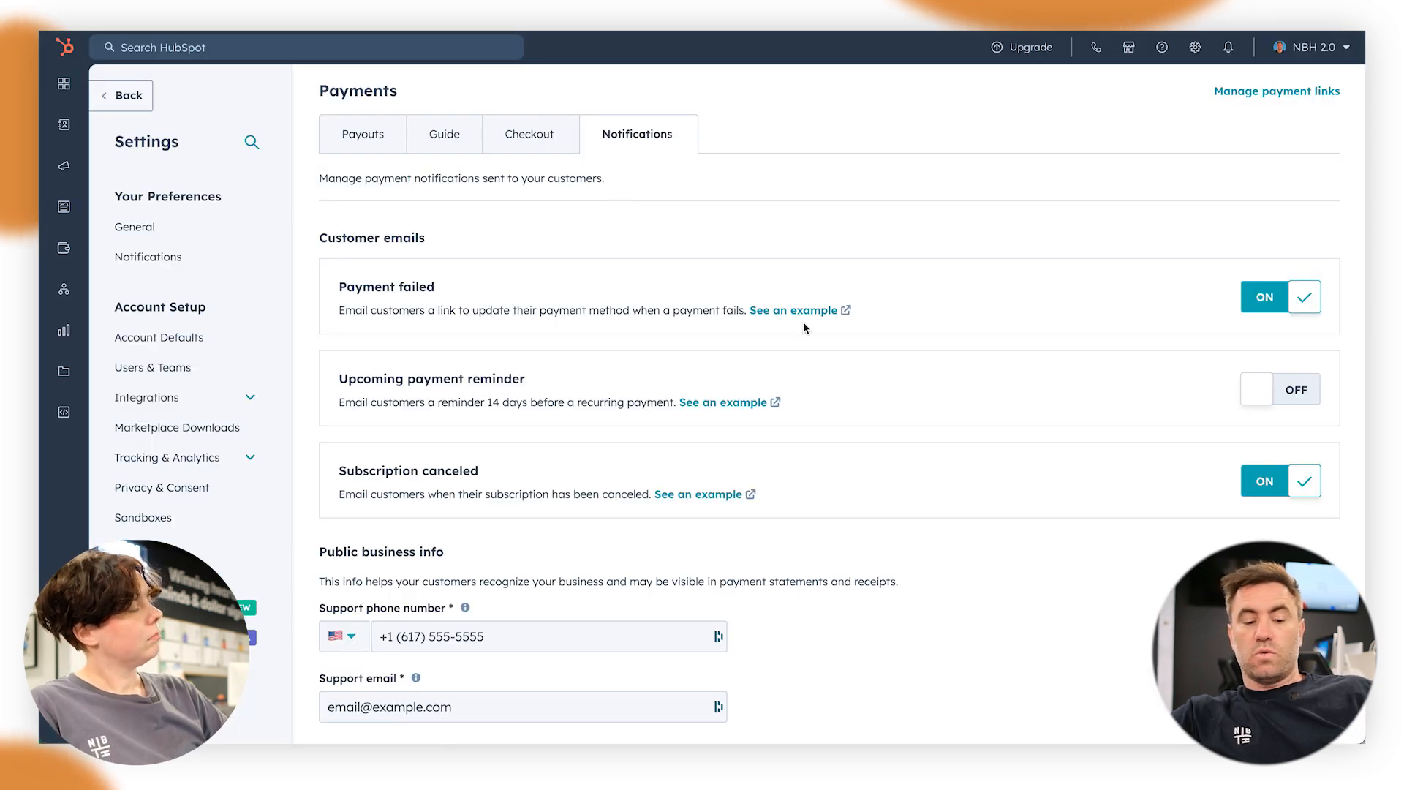
scroll(804, 328, down, 1)
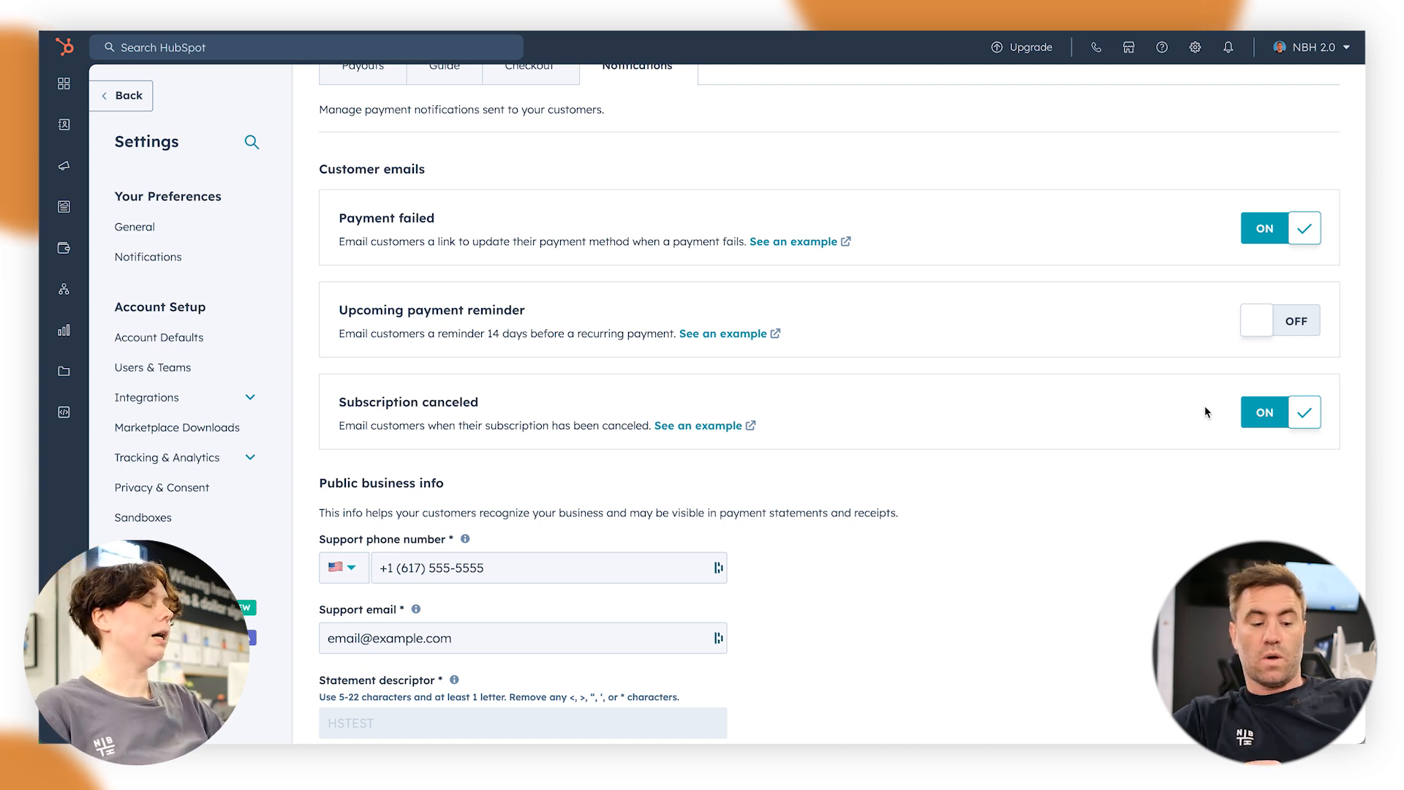
scroll(1204, 407, down, 3)
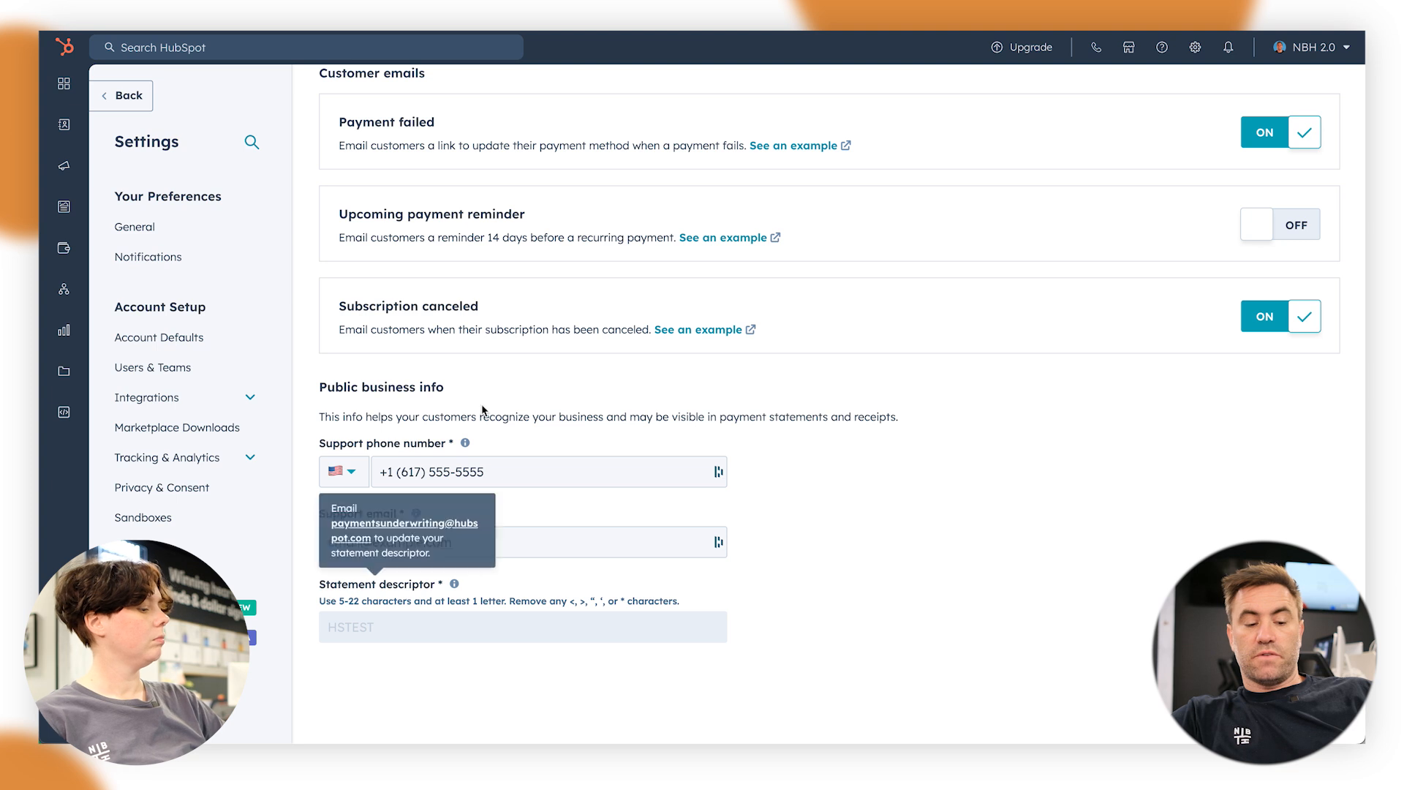
scroll(652, 449, up, 4)
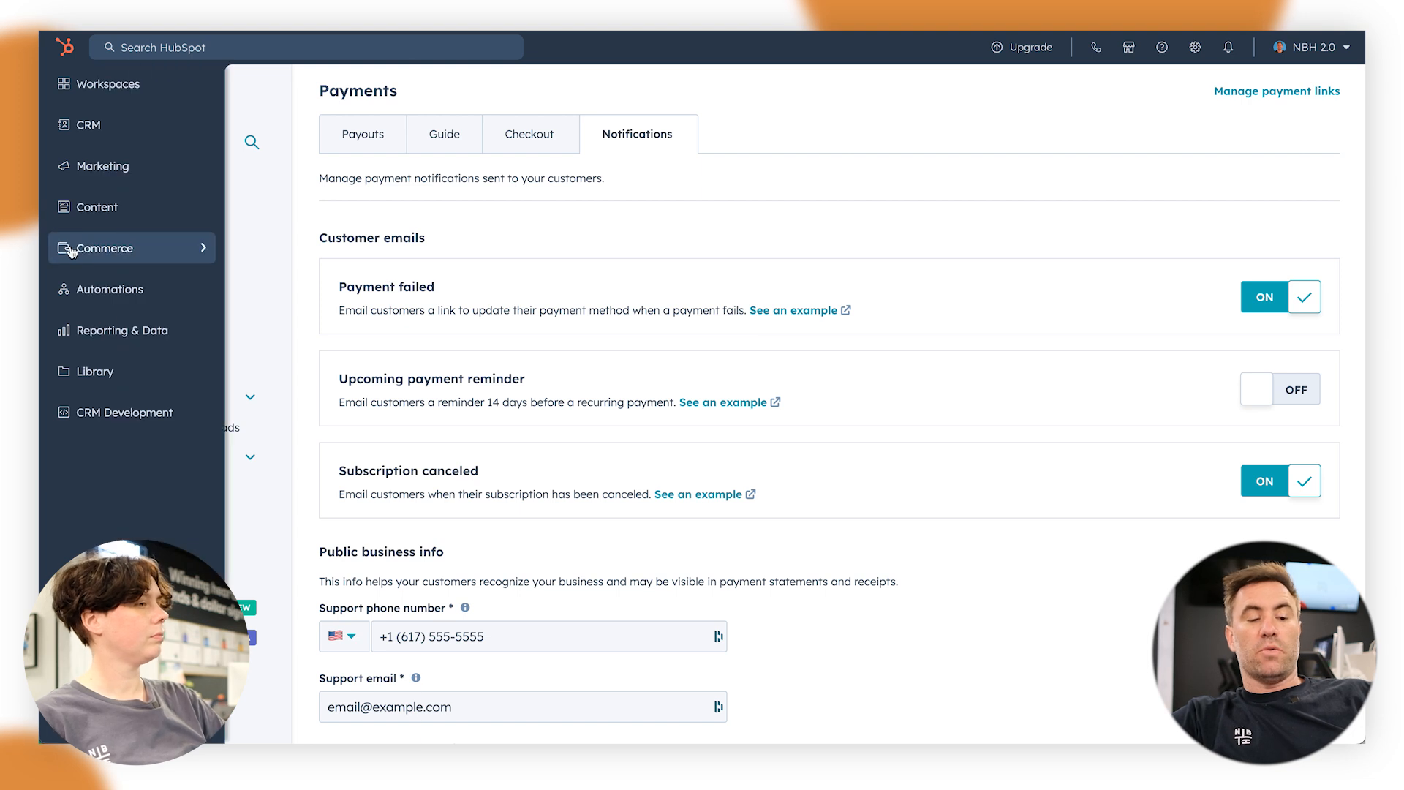
Look through the available commerce and CRM tools and return to the Commerce overview page
mouse_move(70, 252)
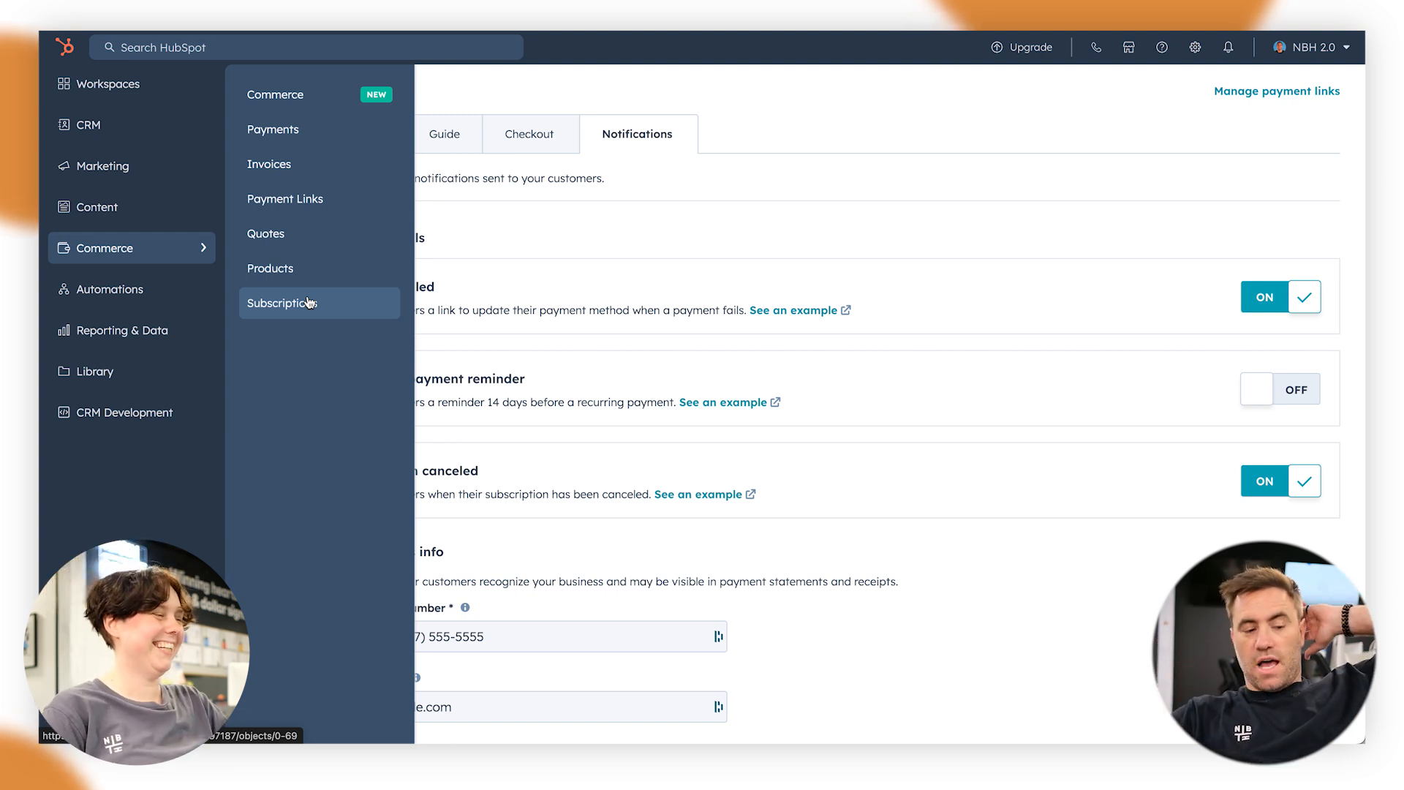
mouse_move(155, 123)
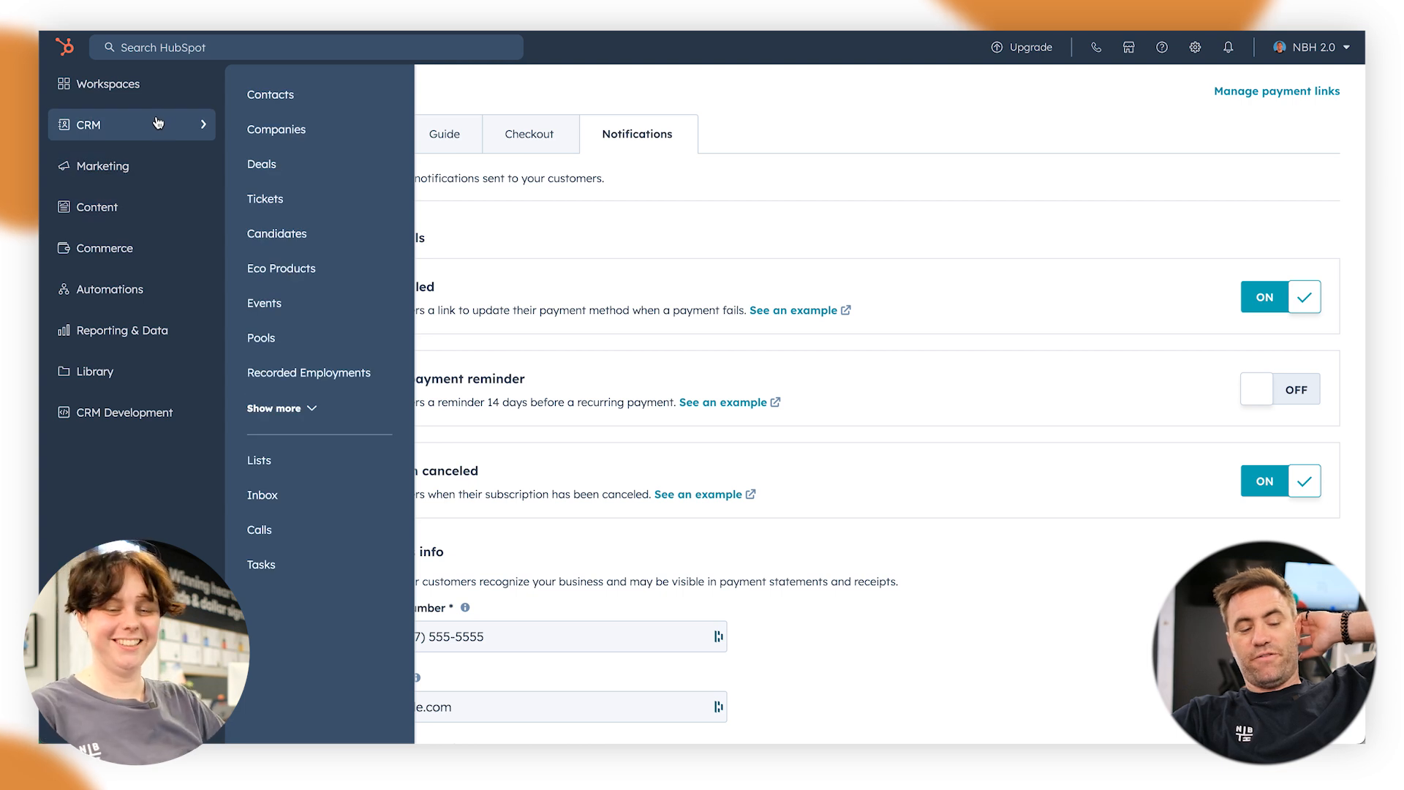
mouse_move(158, 255)
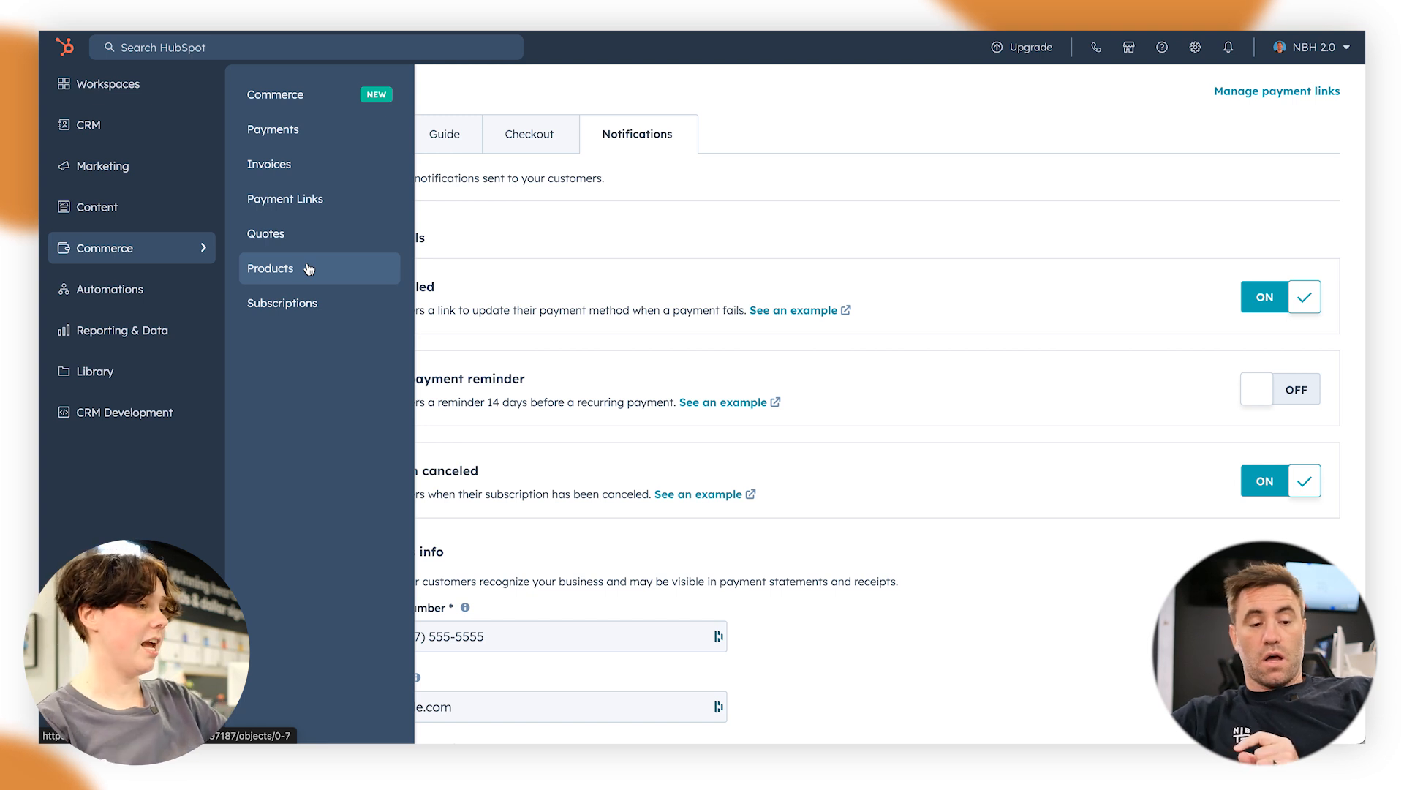
click(340, 104)
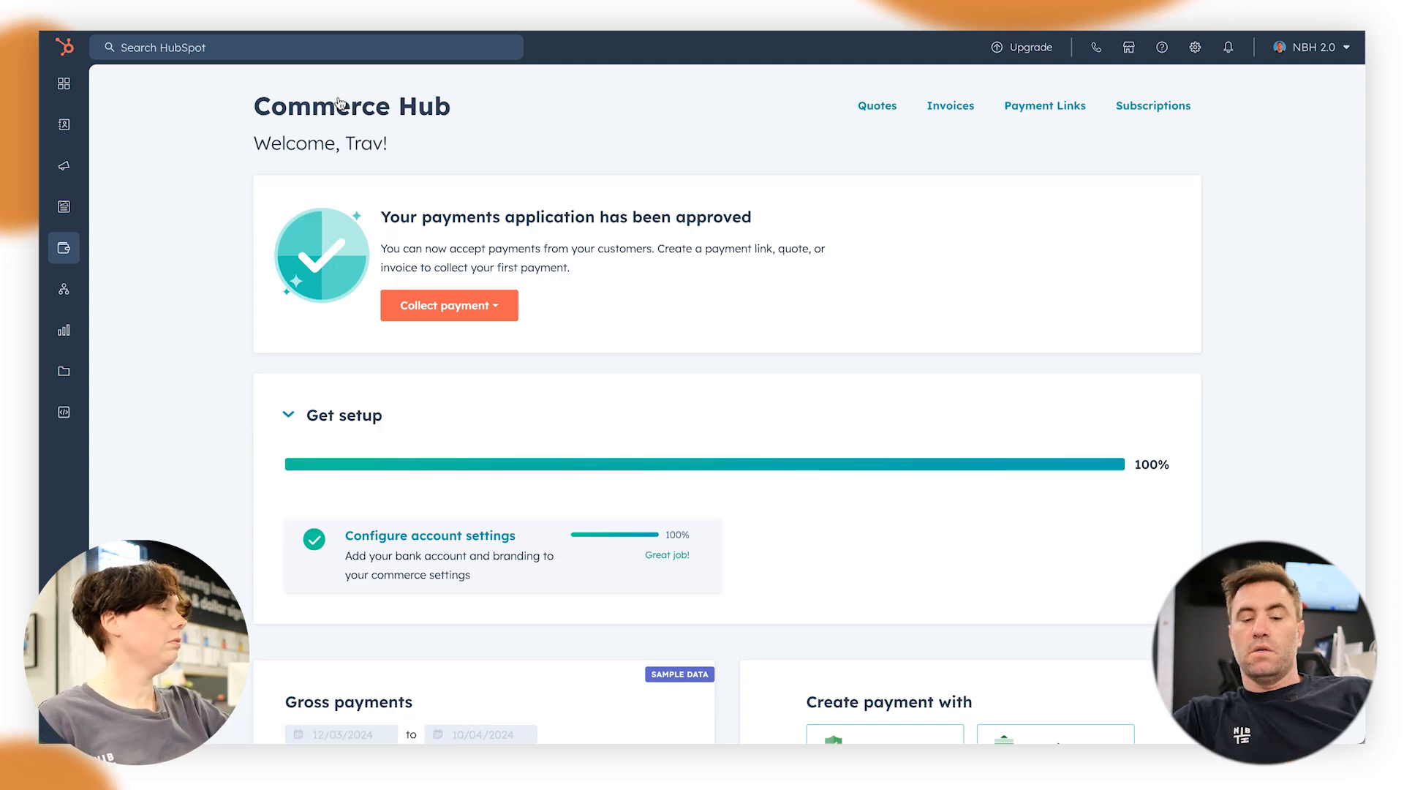
Open the Payment Links page and start creating a payment link from a template
mouse_move(117, 252)
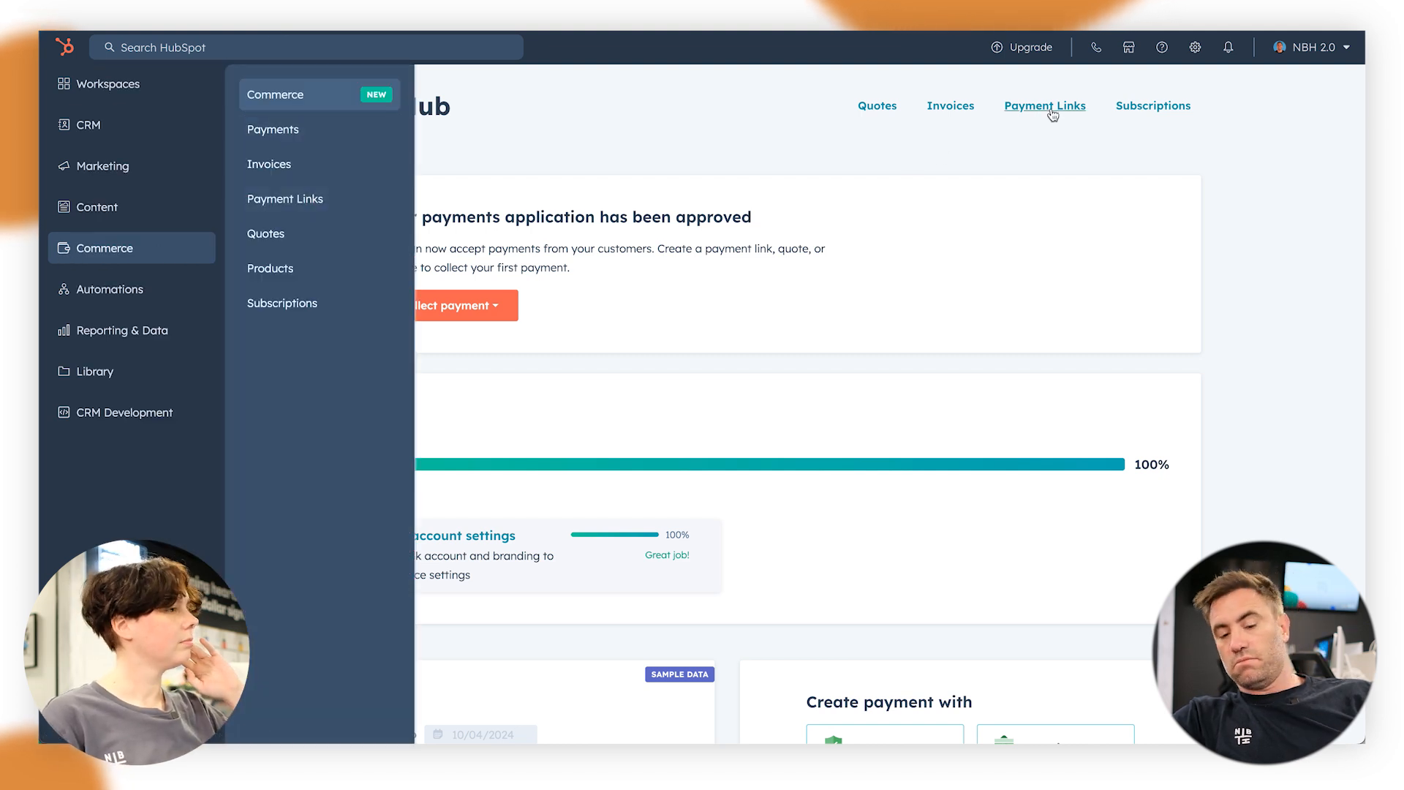
click(344, 211)
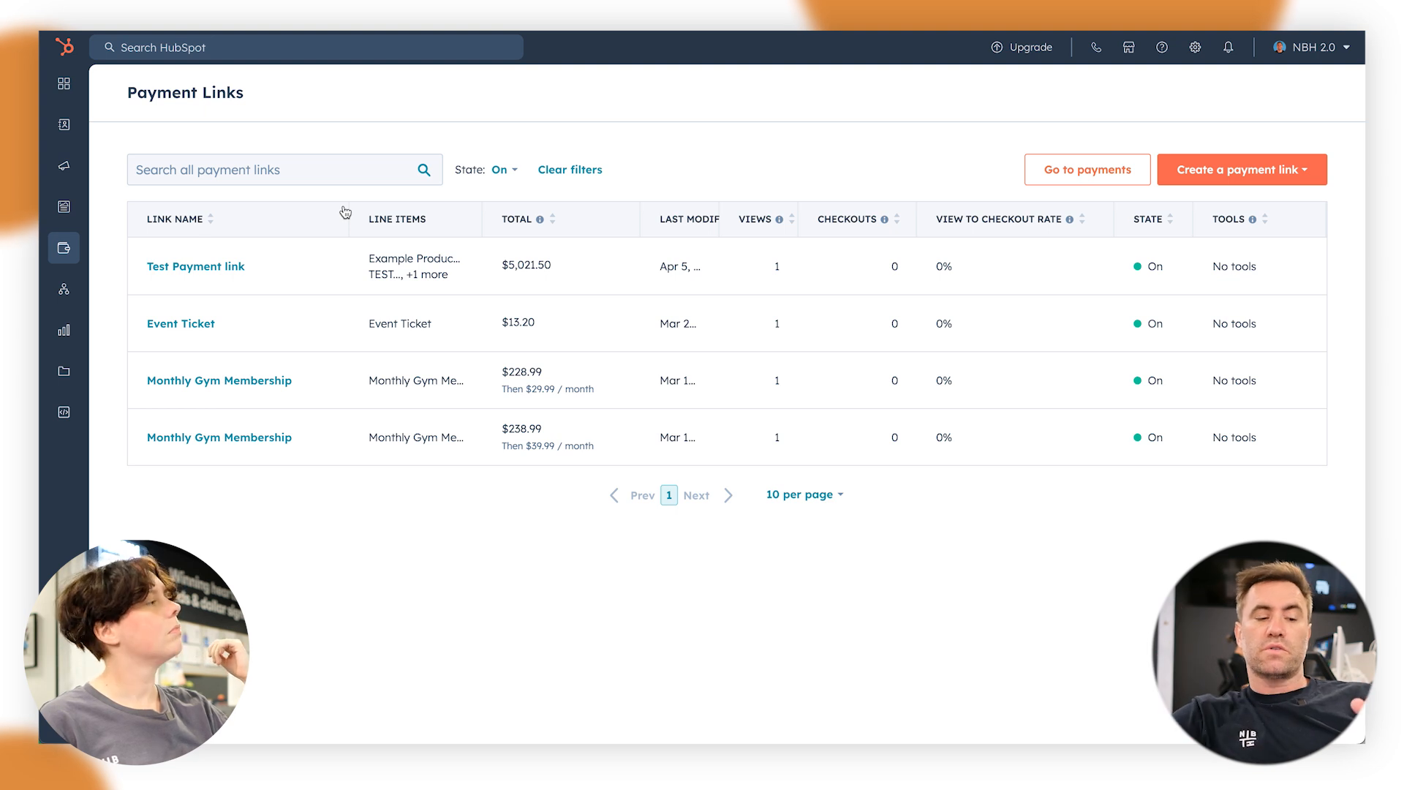
click(1186, 174)
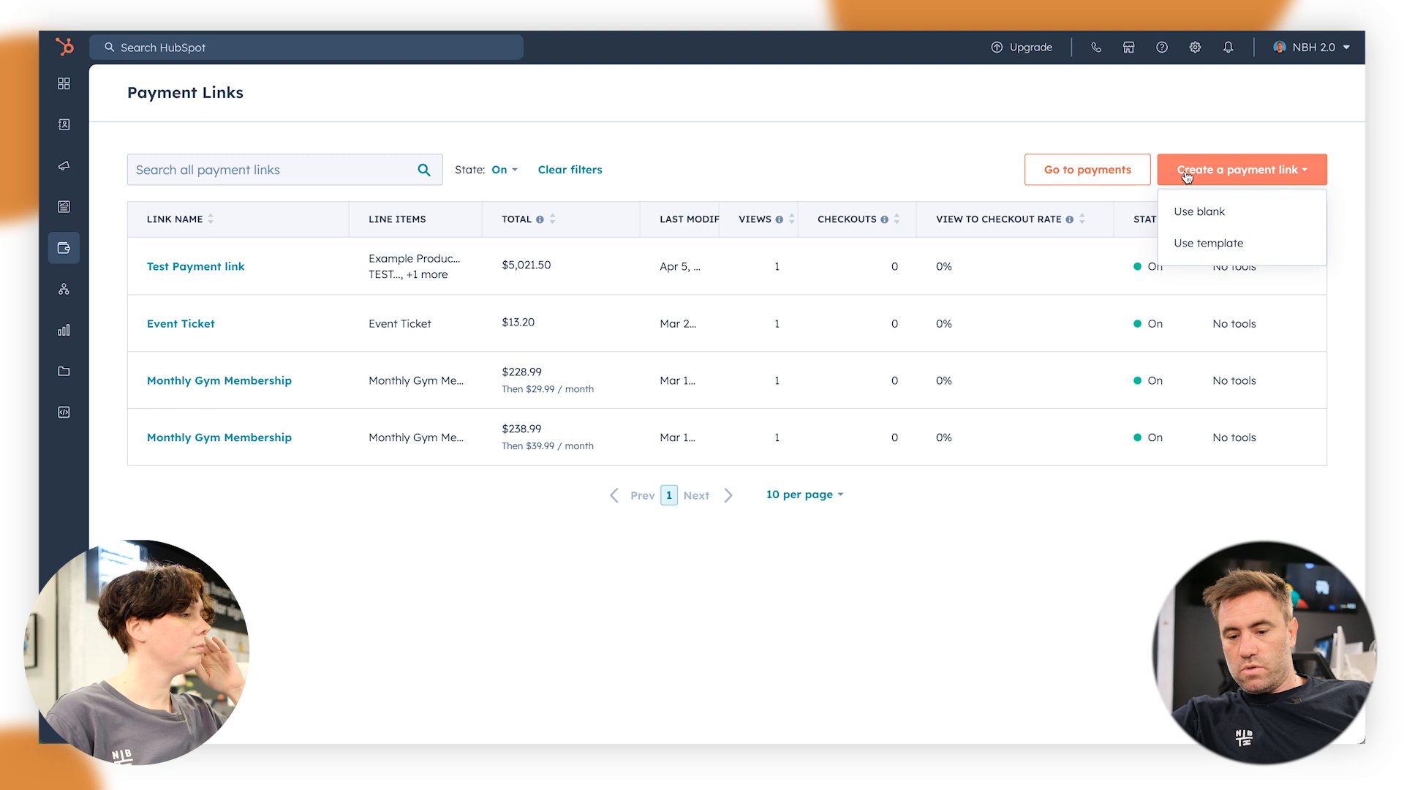
click(1233, 243)
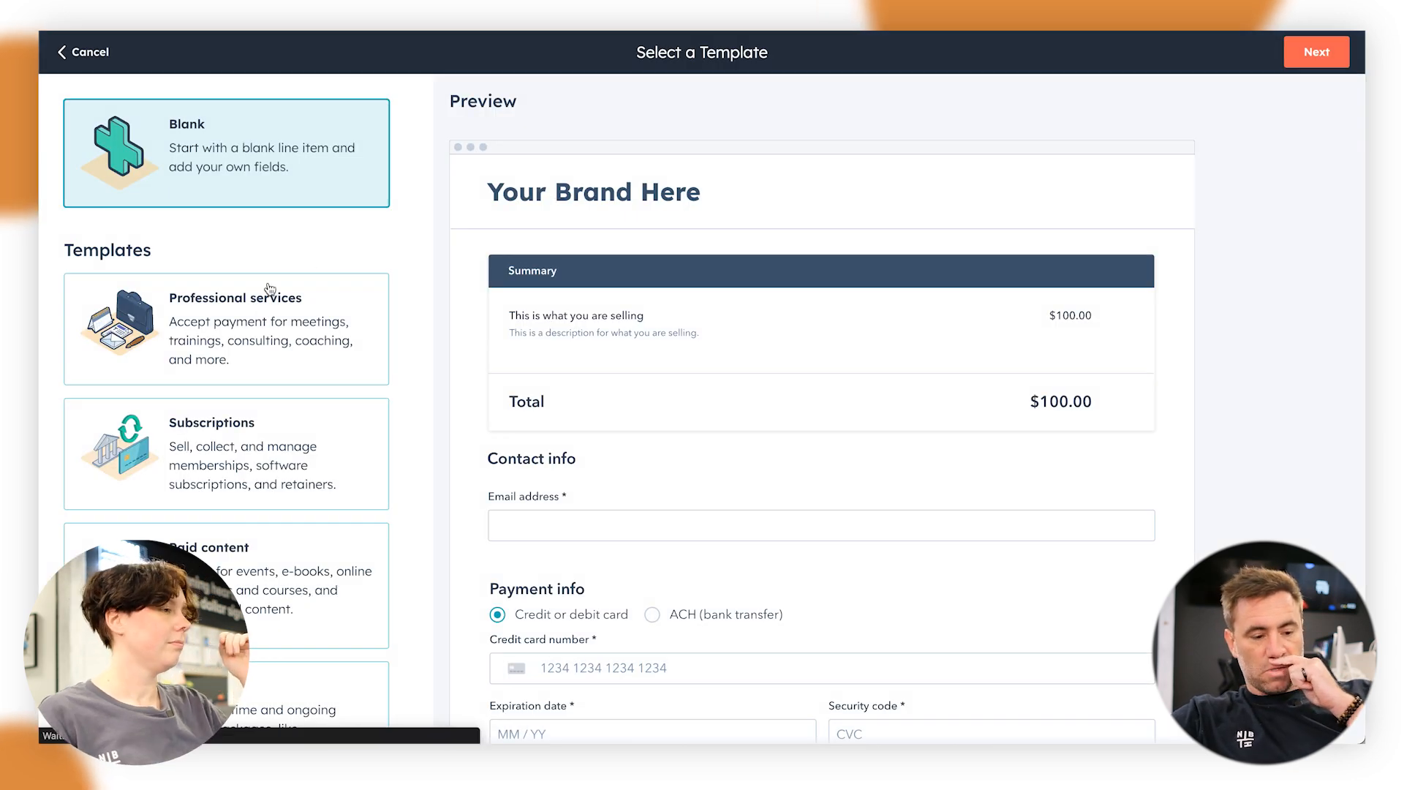
Choose the Subscriptions template, review its checkout preview, and continue to the line item setup
scroll(253, 307, down, 2)
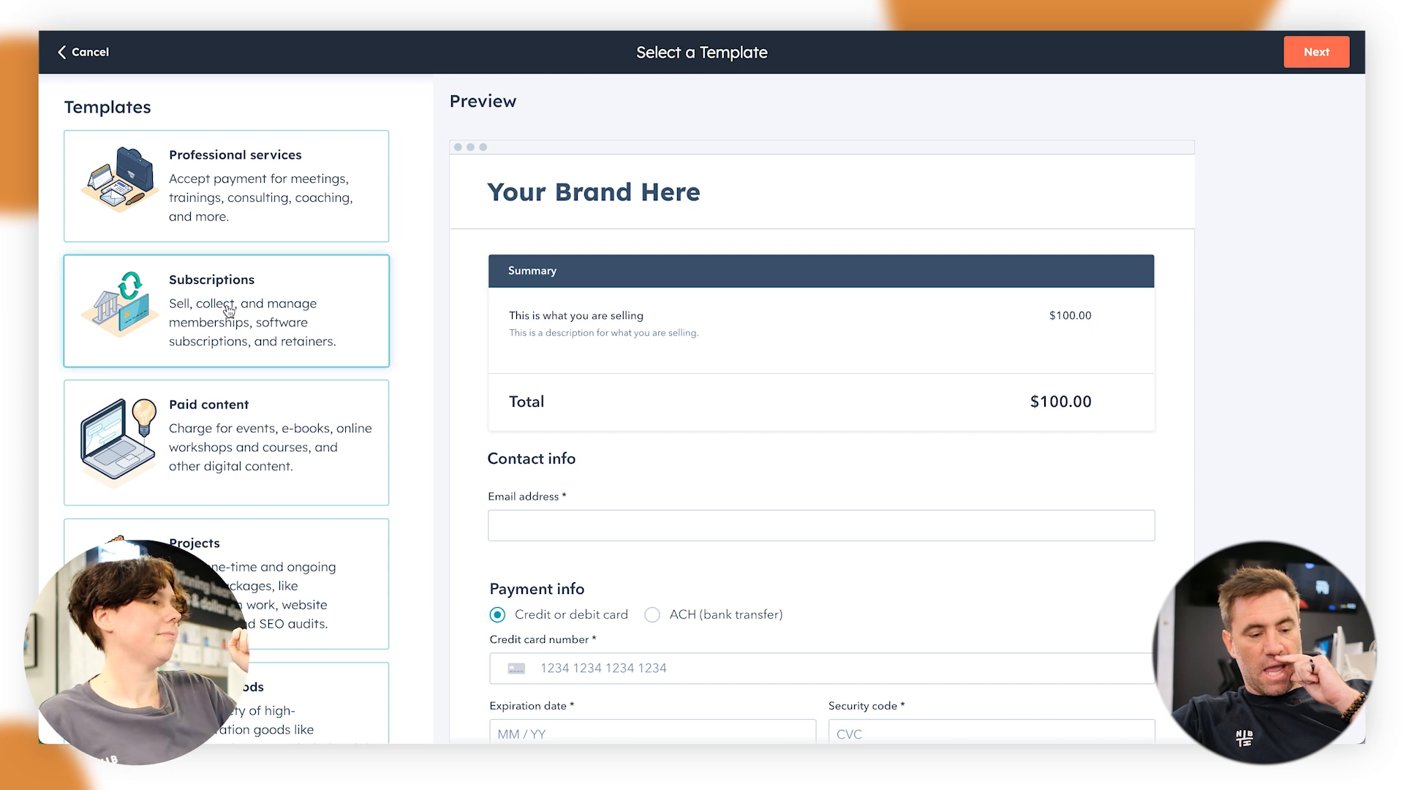
scroll(230, 310, down, 1)
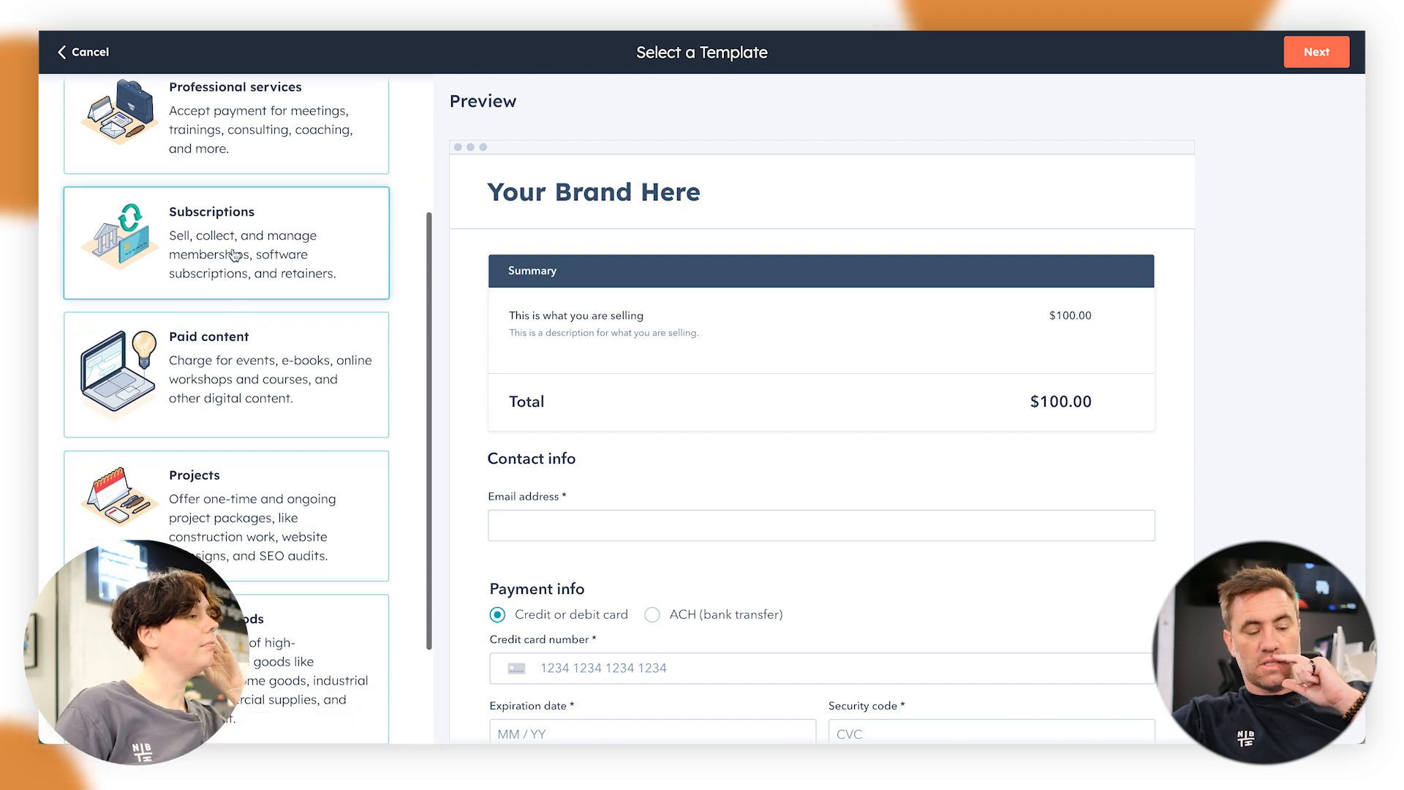
click(261, 264)
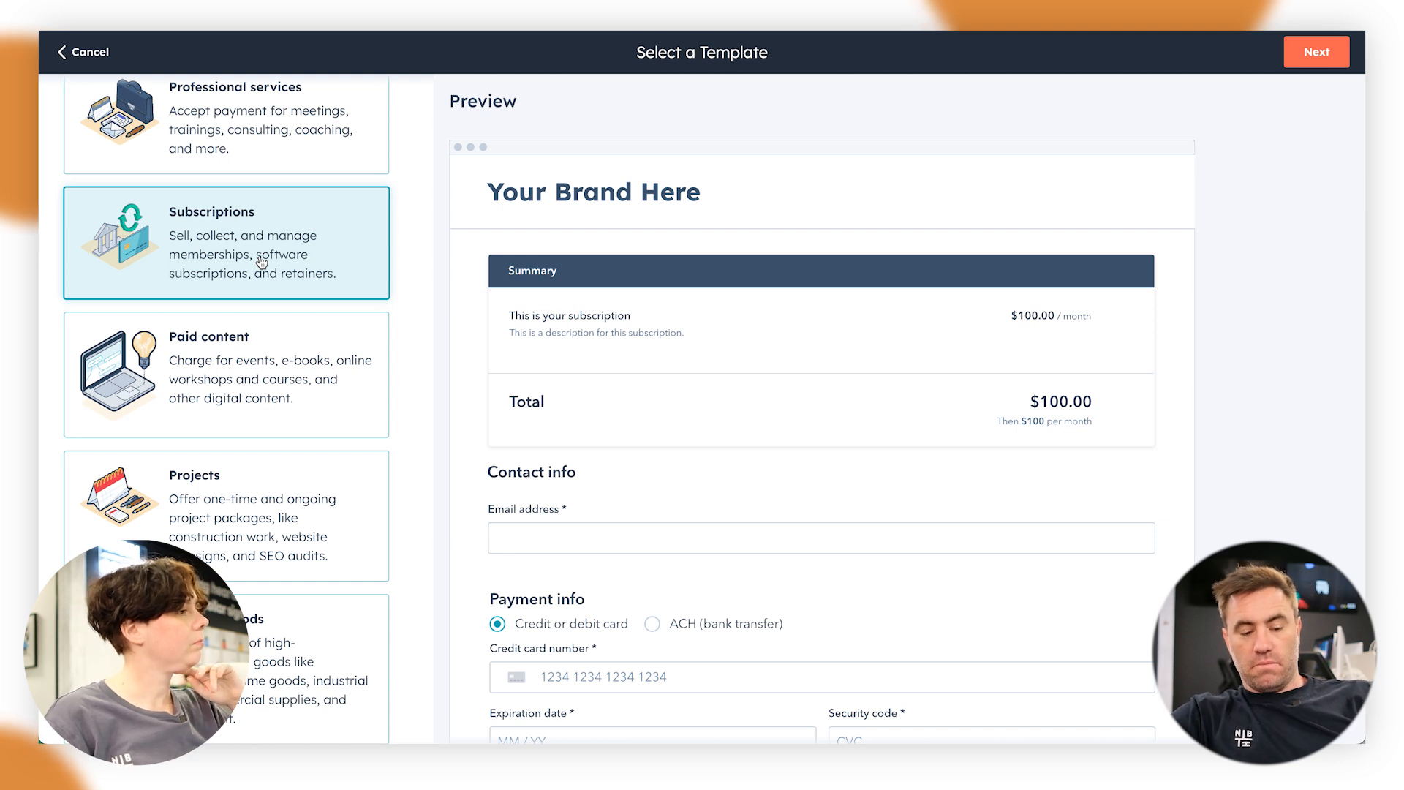
scroll(649, 227, down, 5)
scroll(650, 230, up, 5)
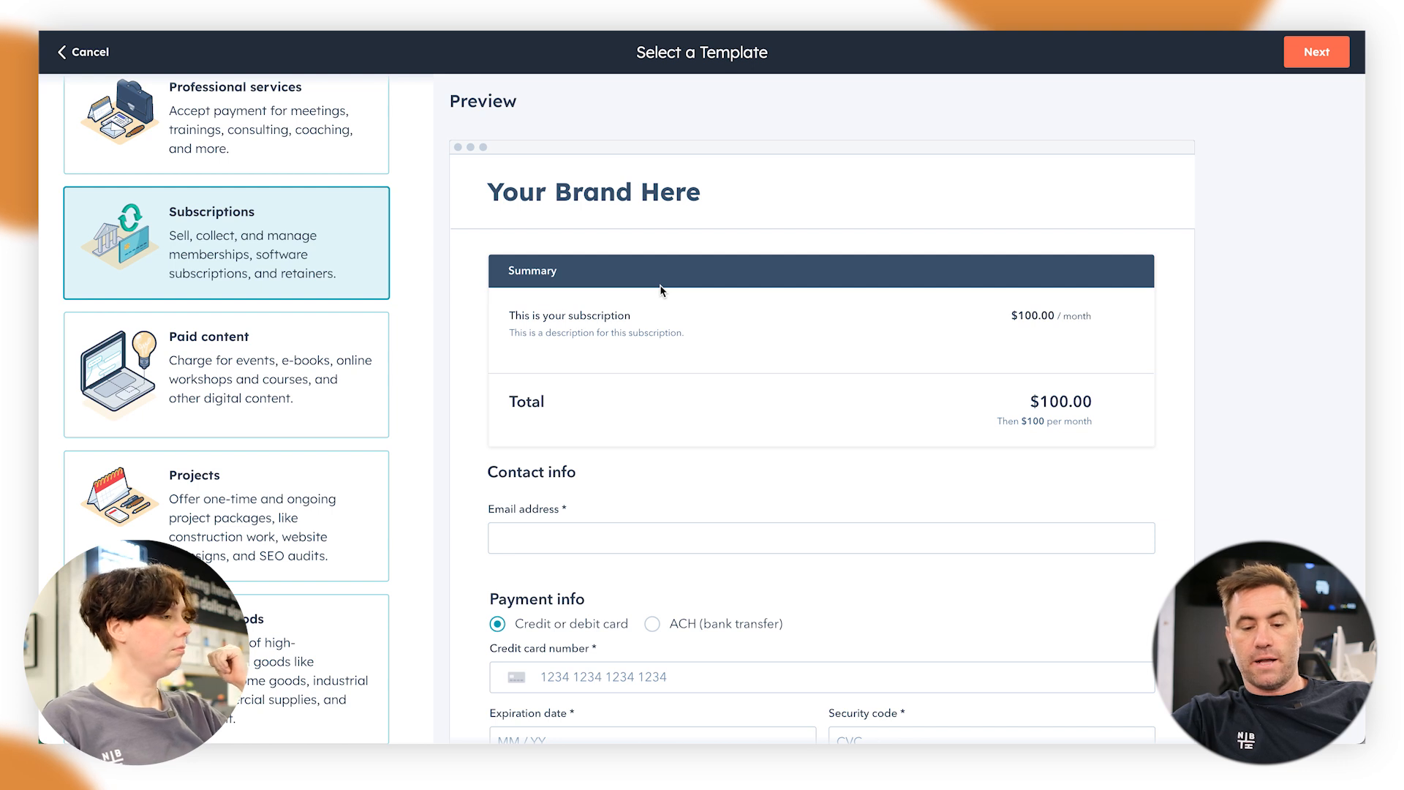
scroll(660, 289, down, 4)
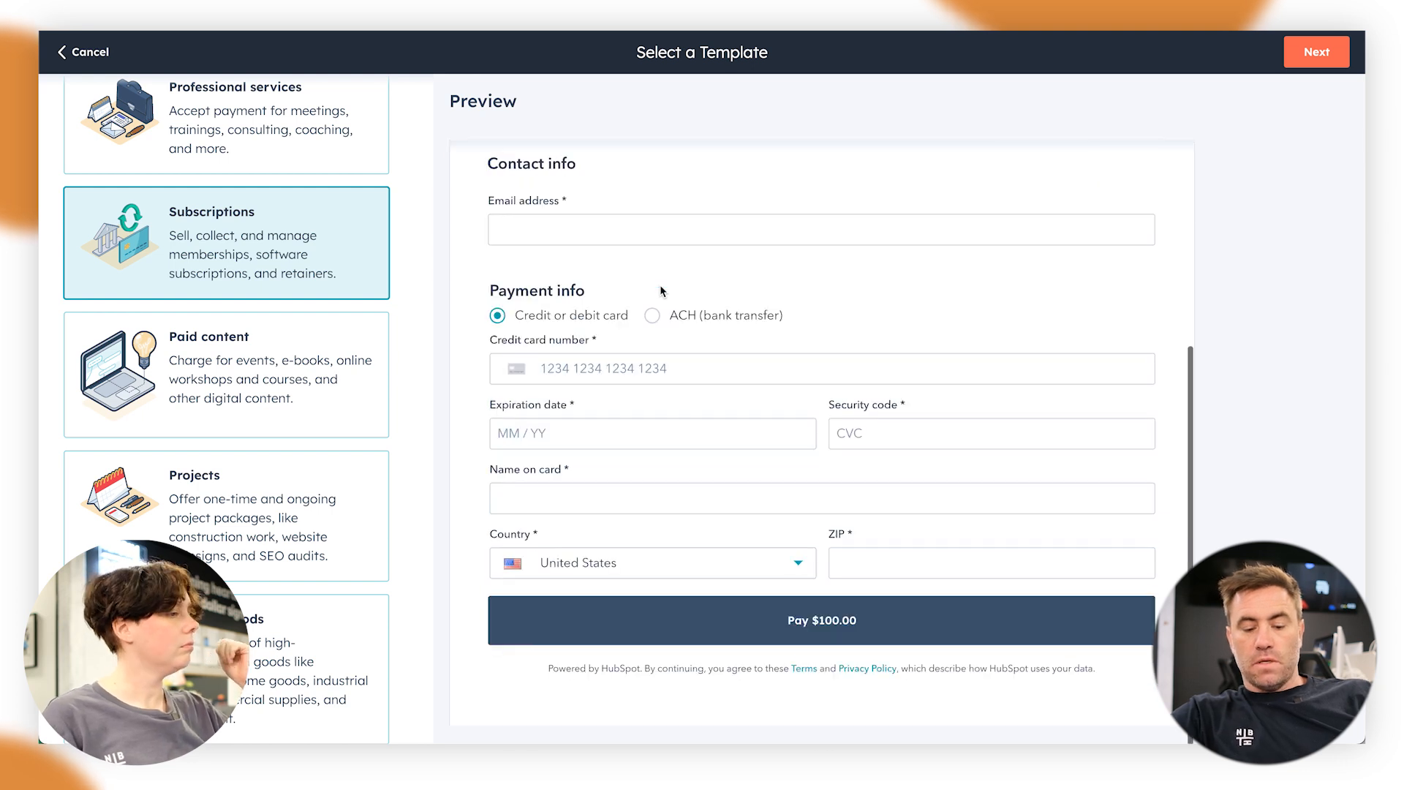
click(1314, 53)
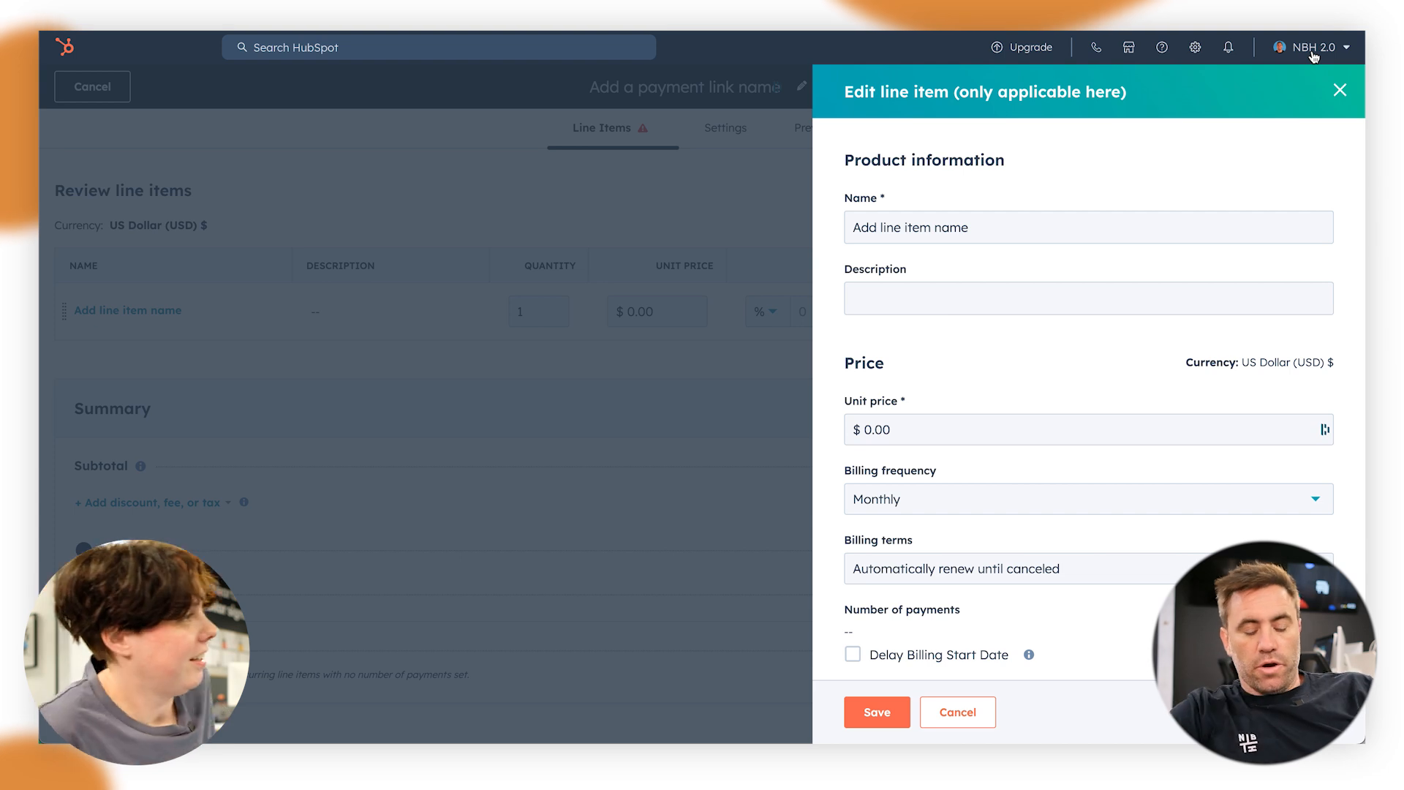
Name the line item "Commerce Hub Workshop" and describe it as "5 weeks - includes workbooks and handshake", correcting the spelling of "includes"
triple_click(980, 225)
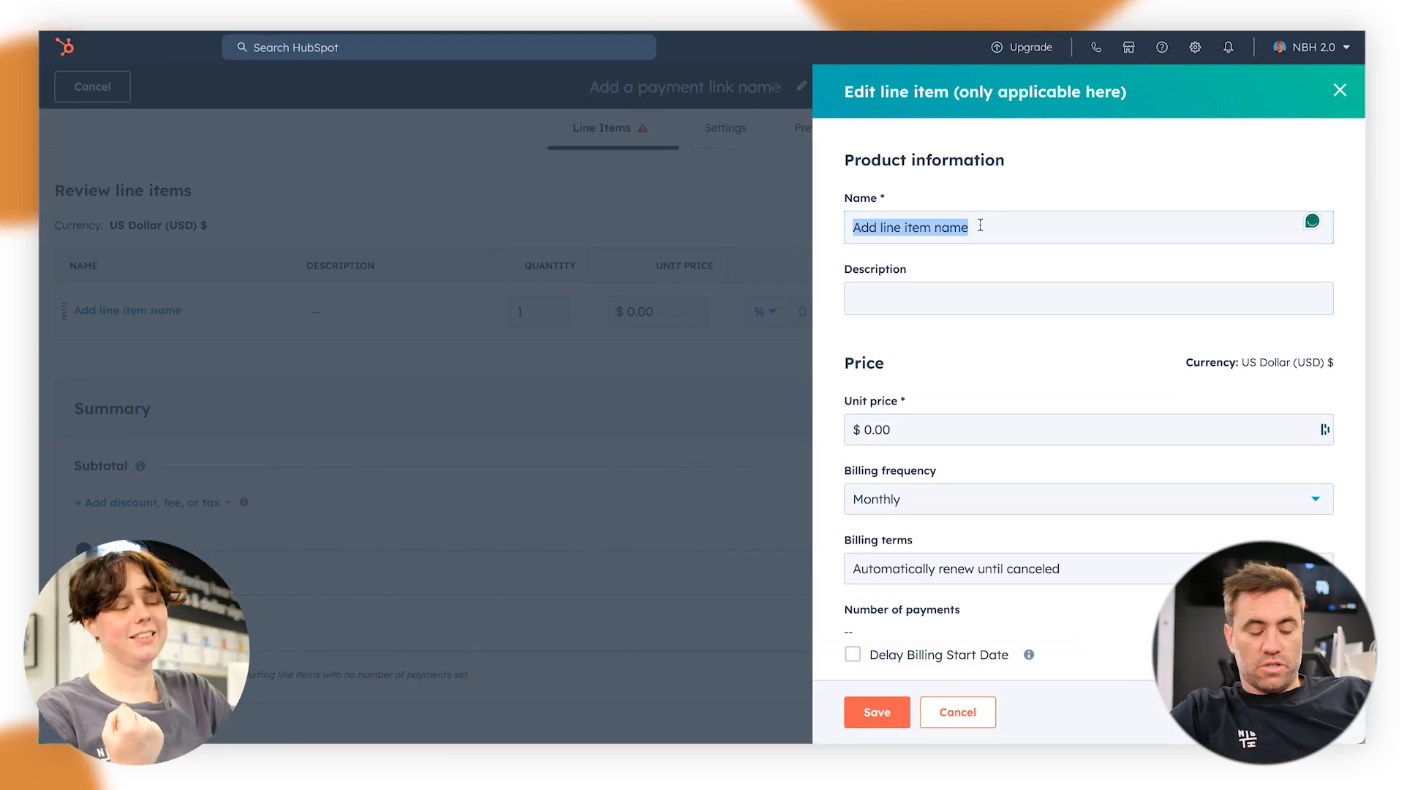
text(Commerce Hub Workshop)
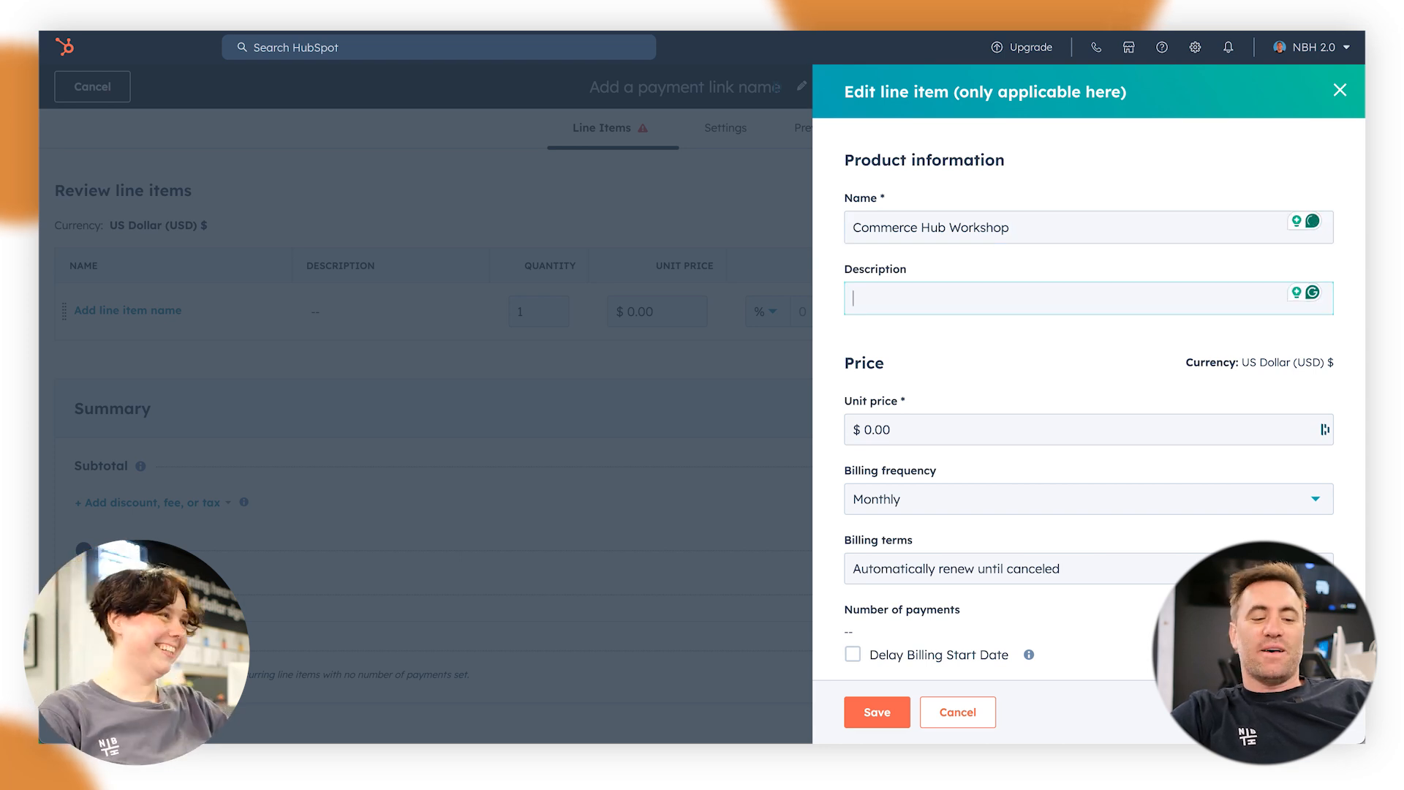
text(5 weeks -)
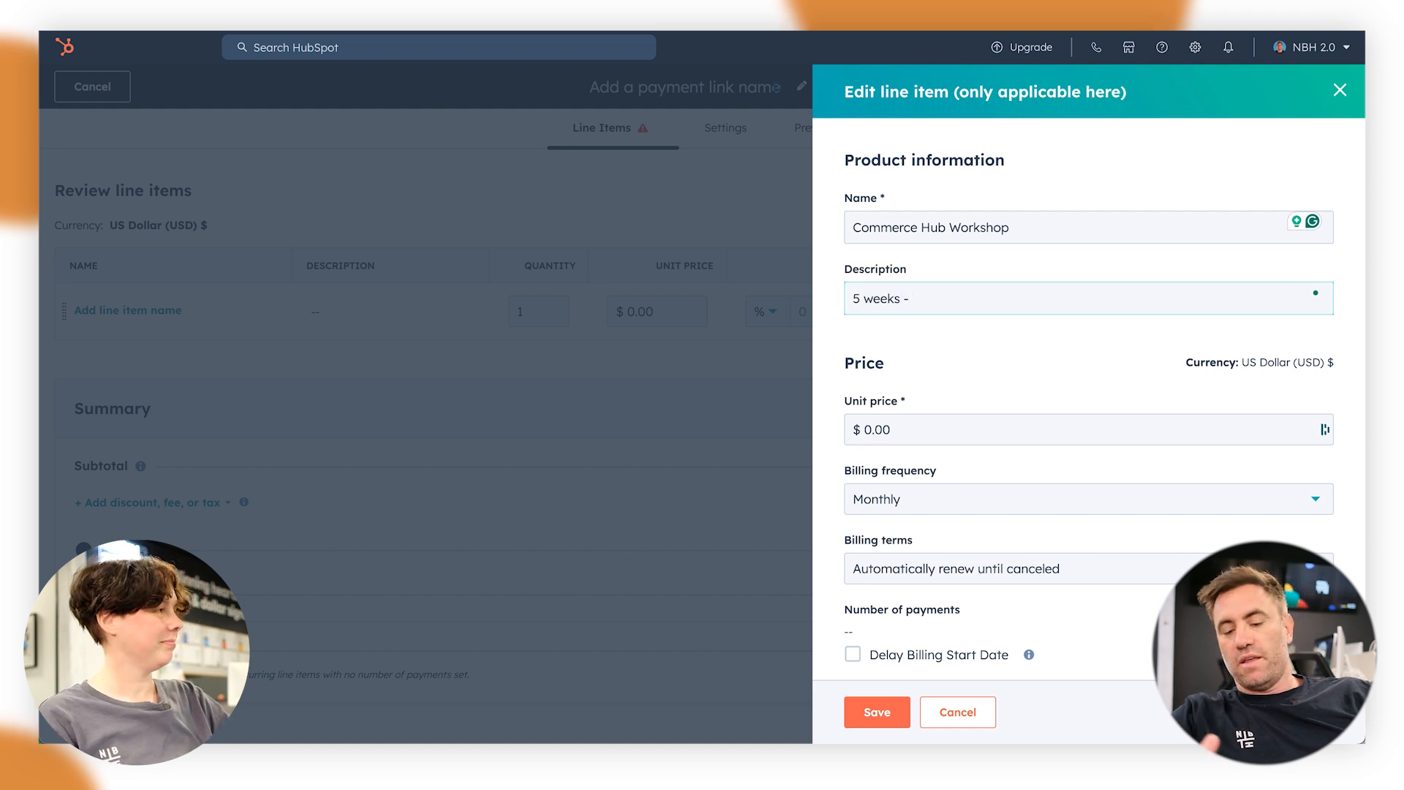
text( in)
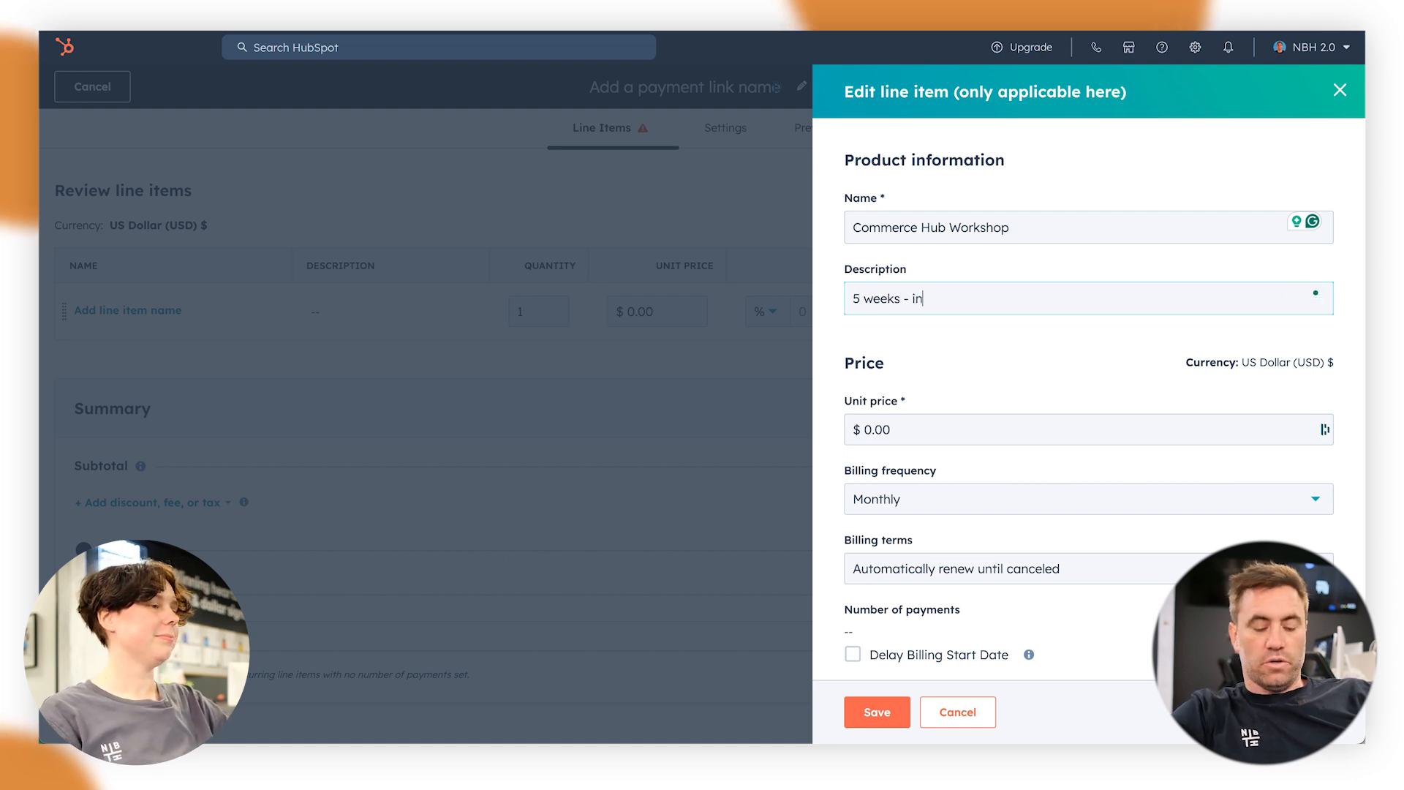
text(lude workshop)
key(BackSpace)
key(BackSpace)
key(BackSpace)
key(BackSpace)
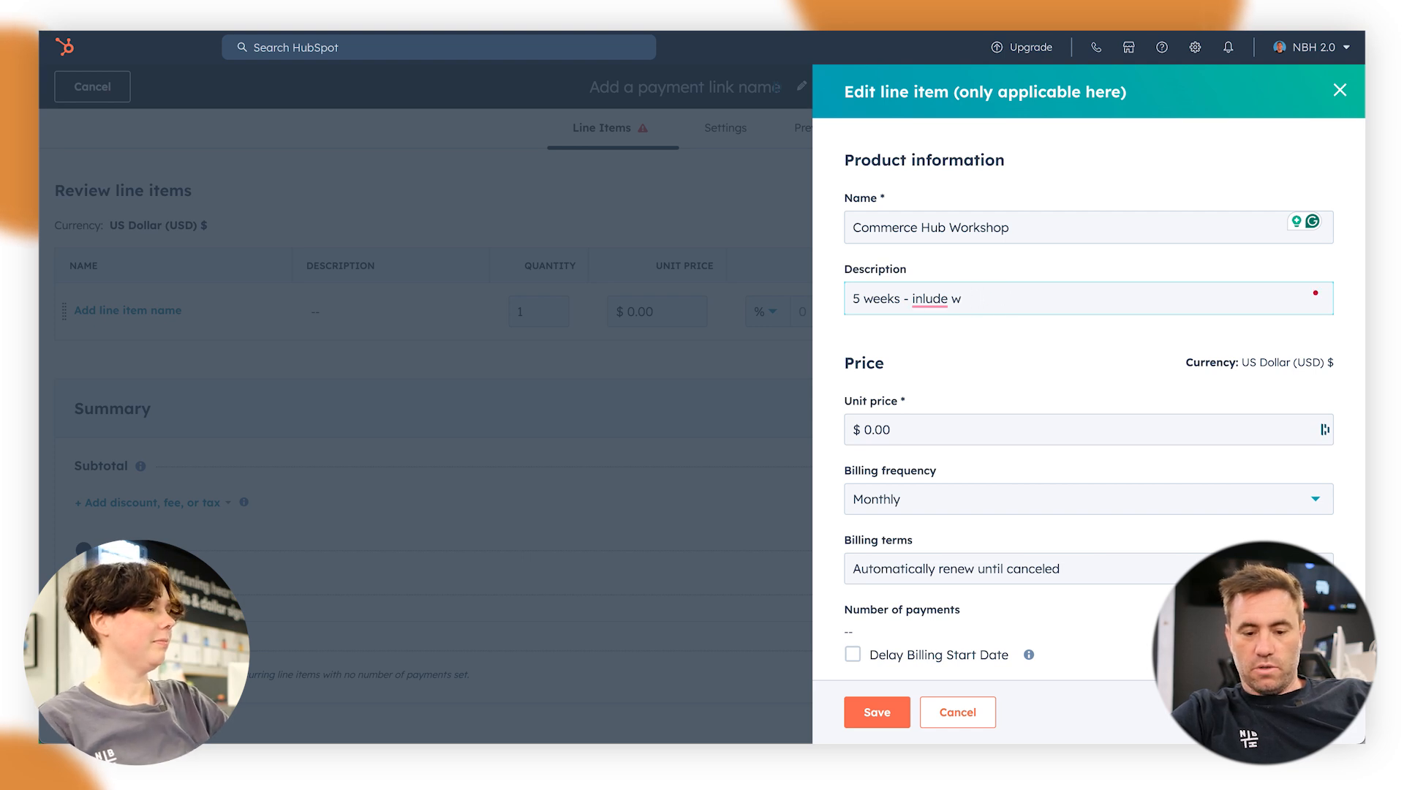
key(BackSpace)
key(BackSpace)
text(s workbooks and handsha)
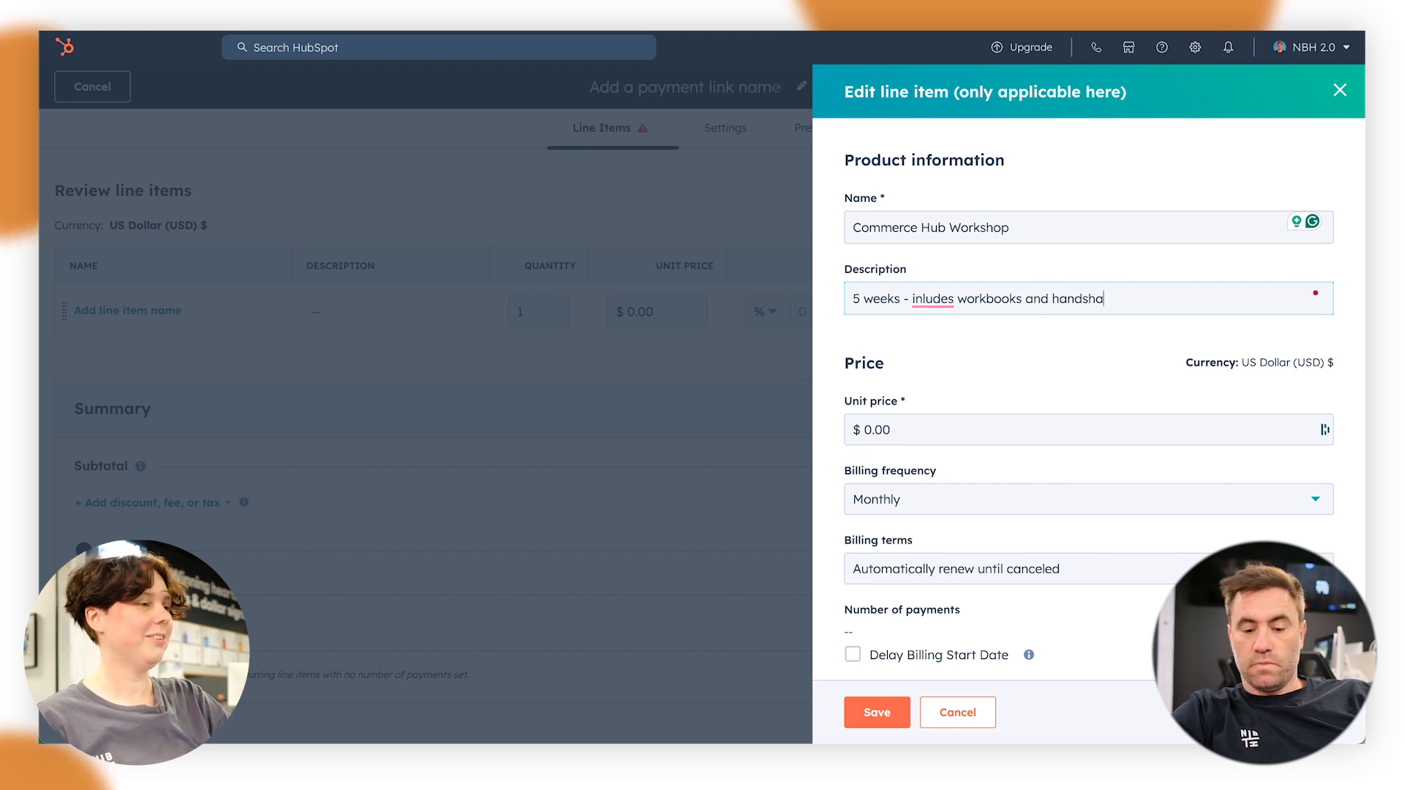
mouse_move(935, 300)
click(939, 351)
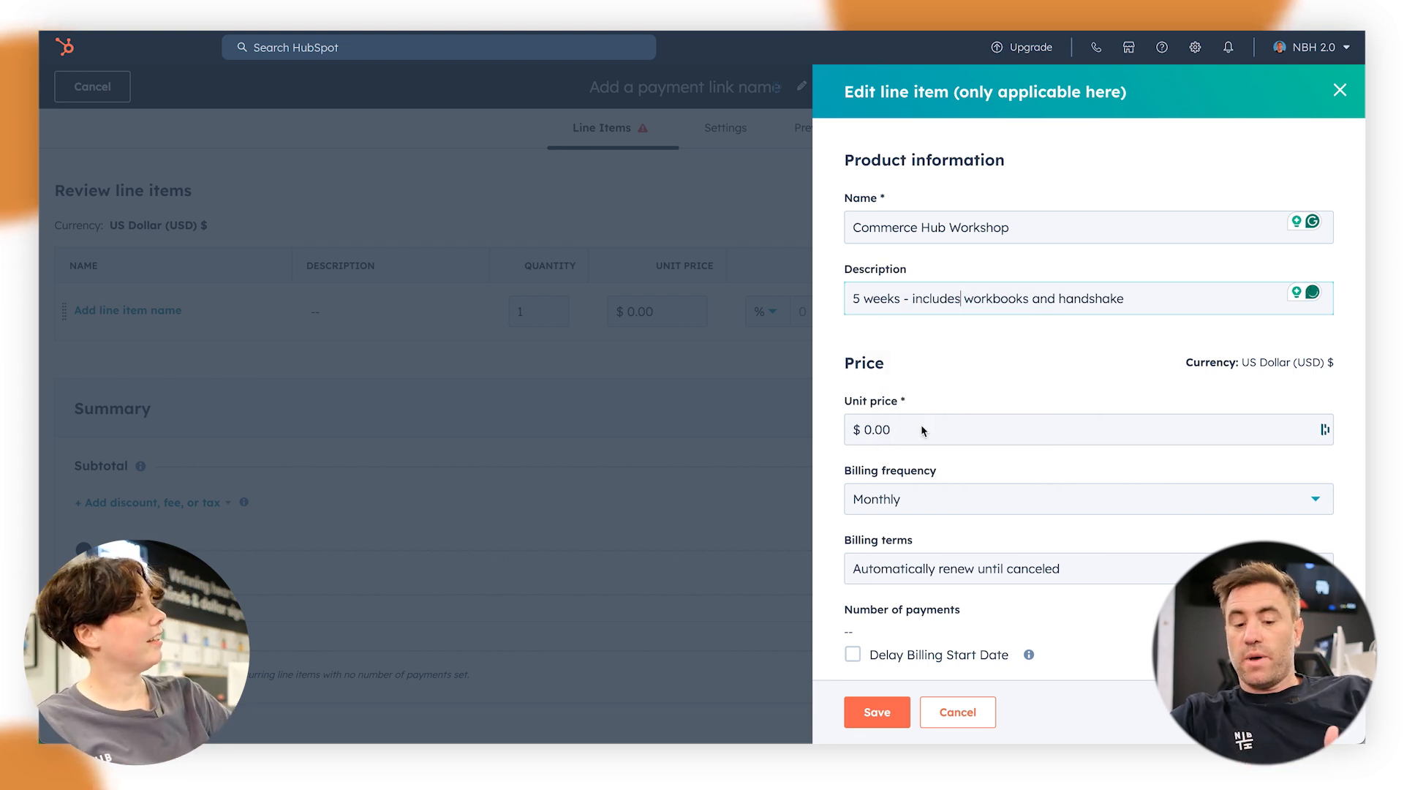
Extend the line item description with "+ online portal"
click(1160, 303)
text(+ onlin)
text(e portal)
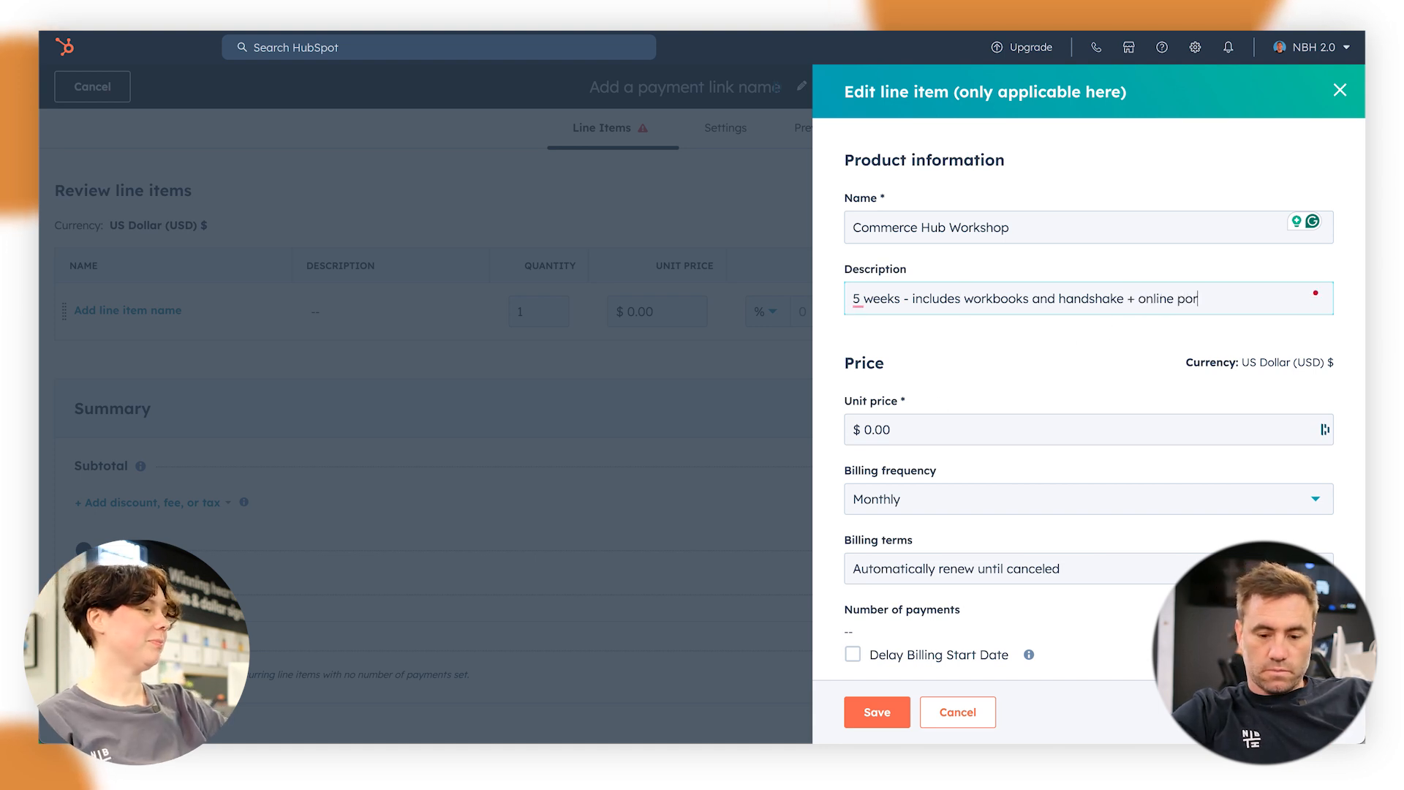
Set the line item's unit price to $500.00 and check the currency
click(1033, 433)
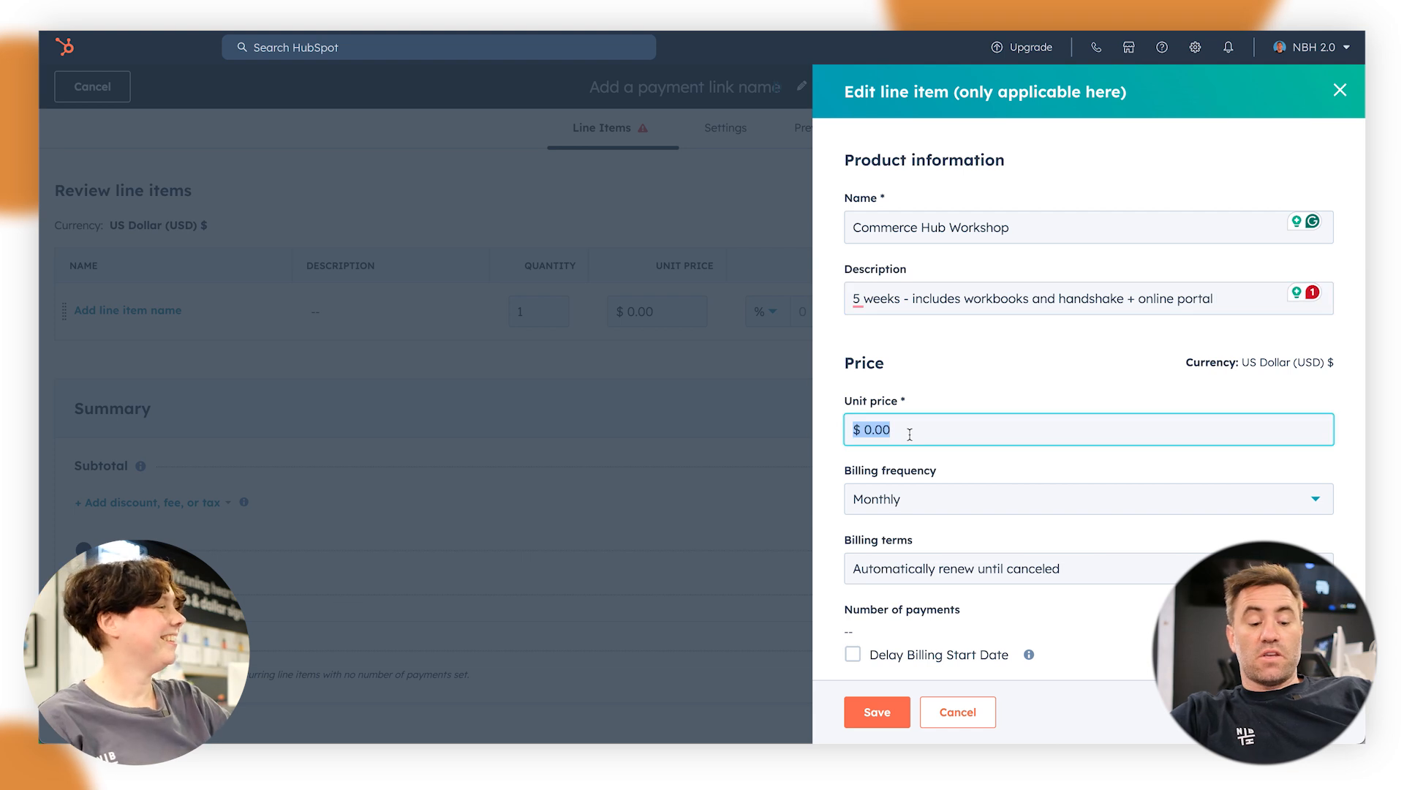
text(500.)
click(1097, 463)
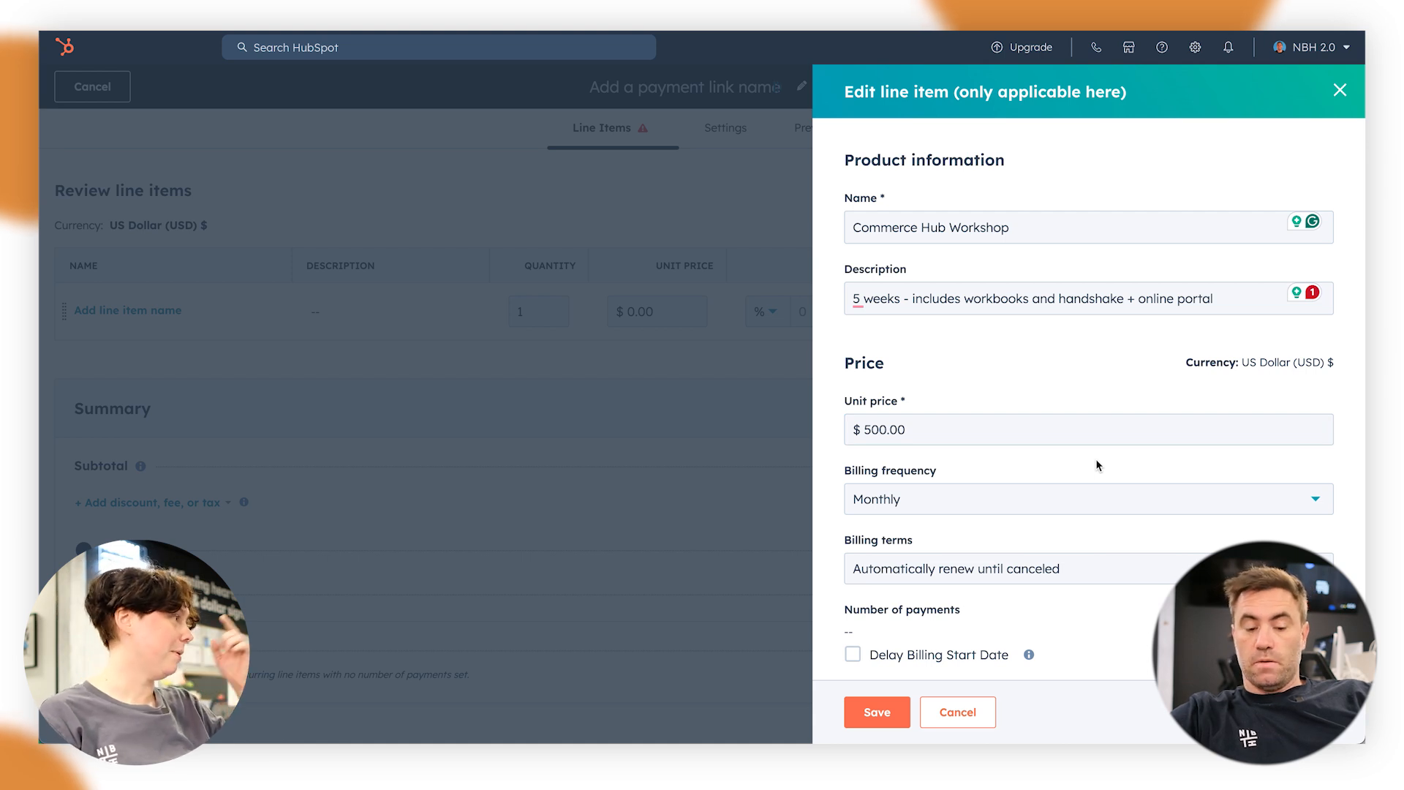
scroll(1096, 465, down, 2)
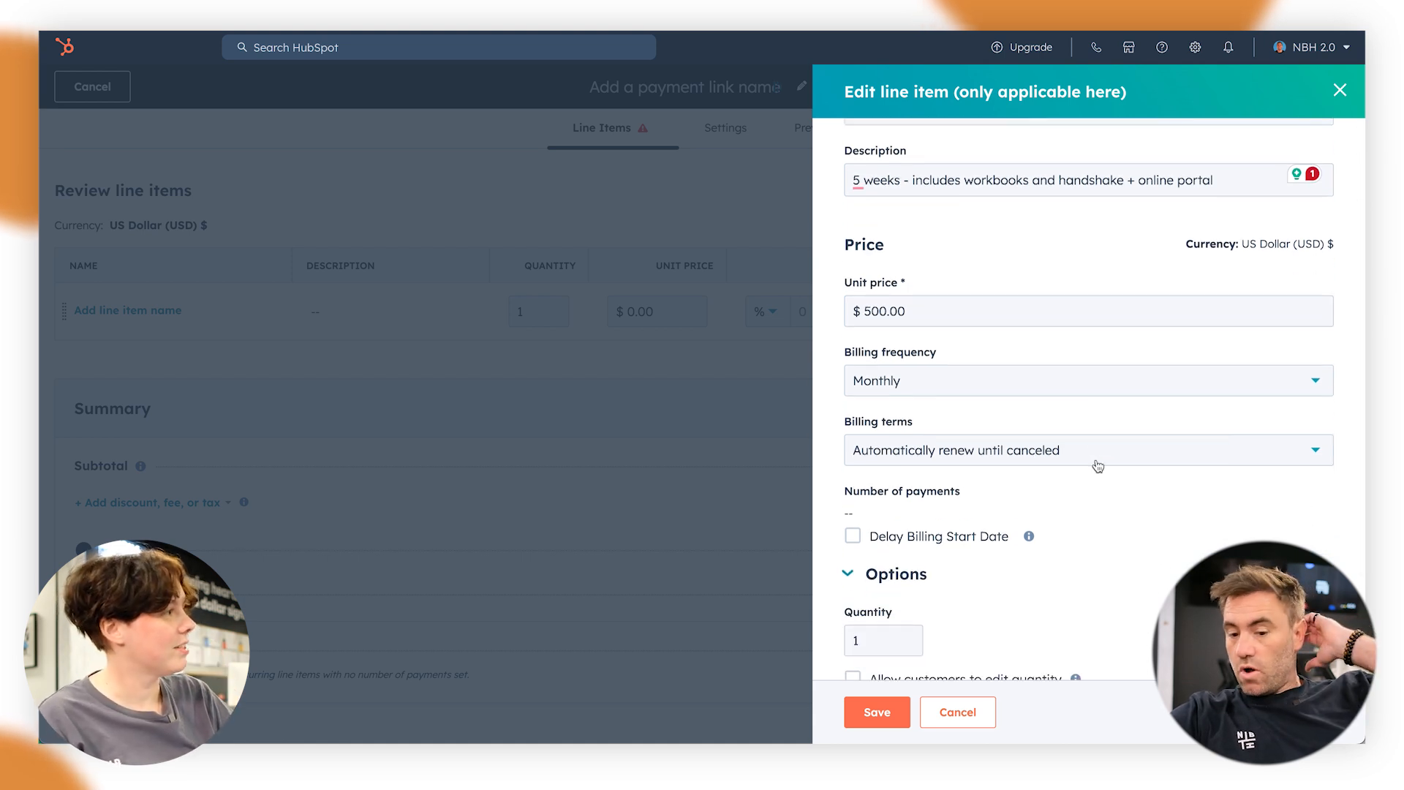
triple_click(1279, 248)
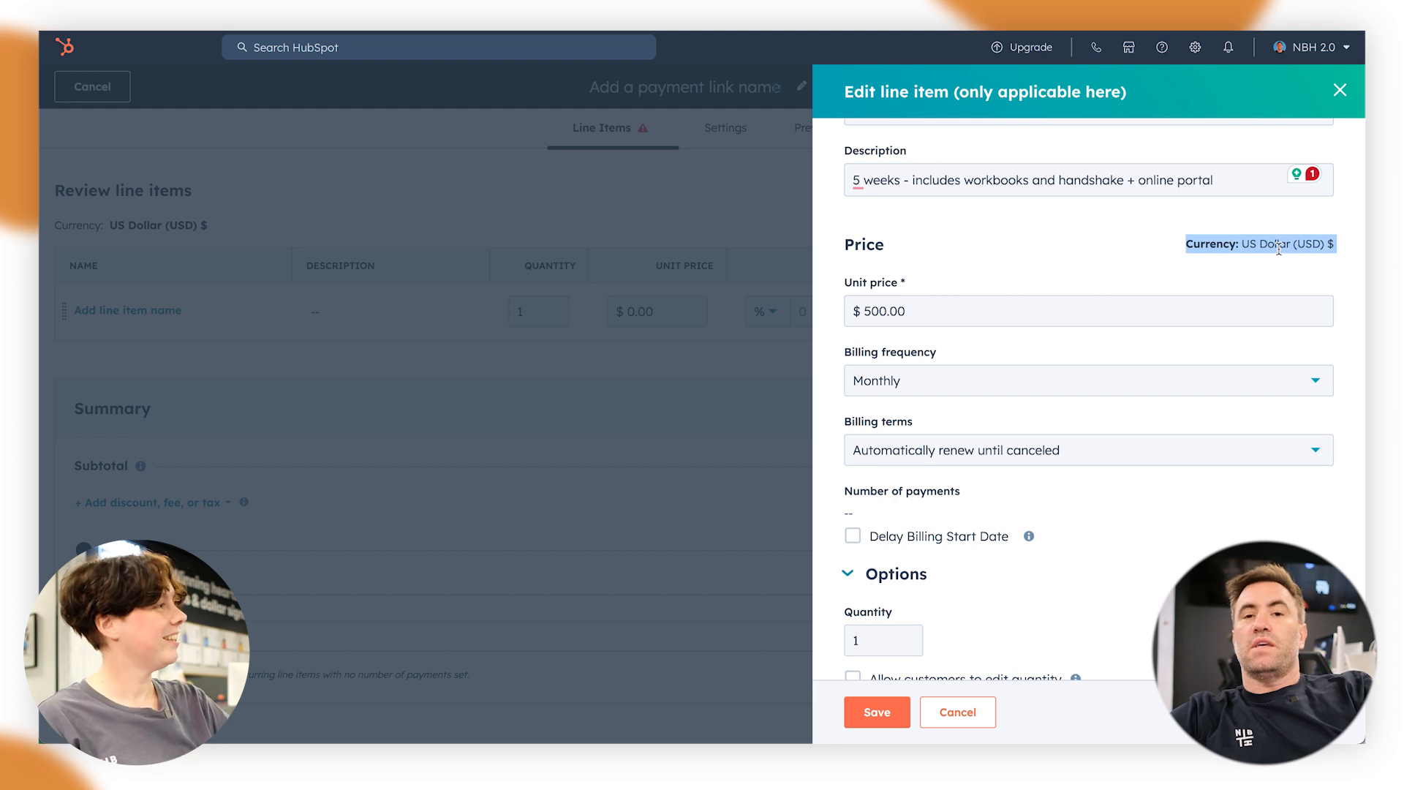
click(1278, 249)
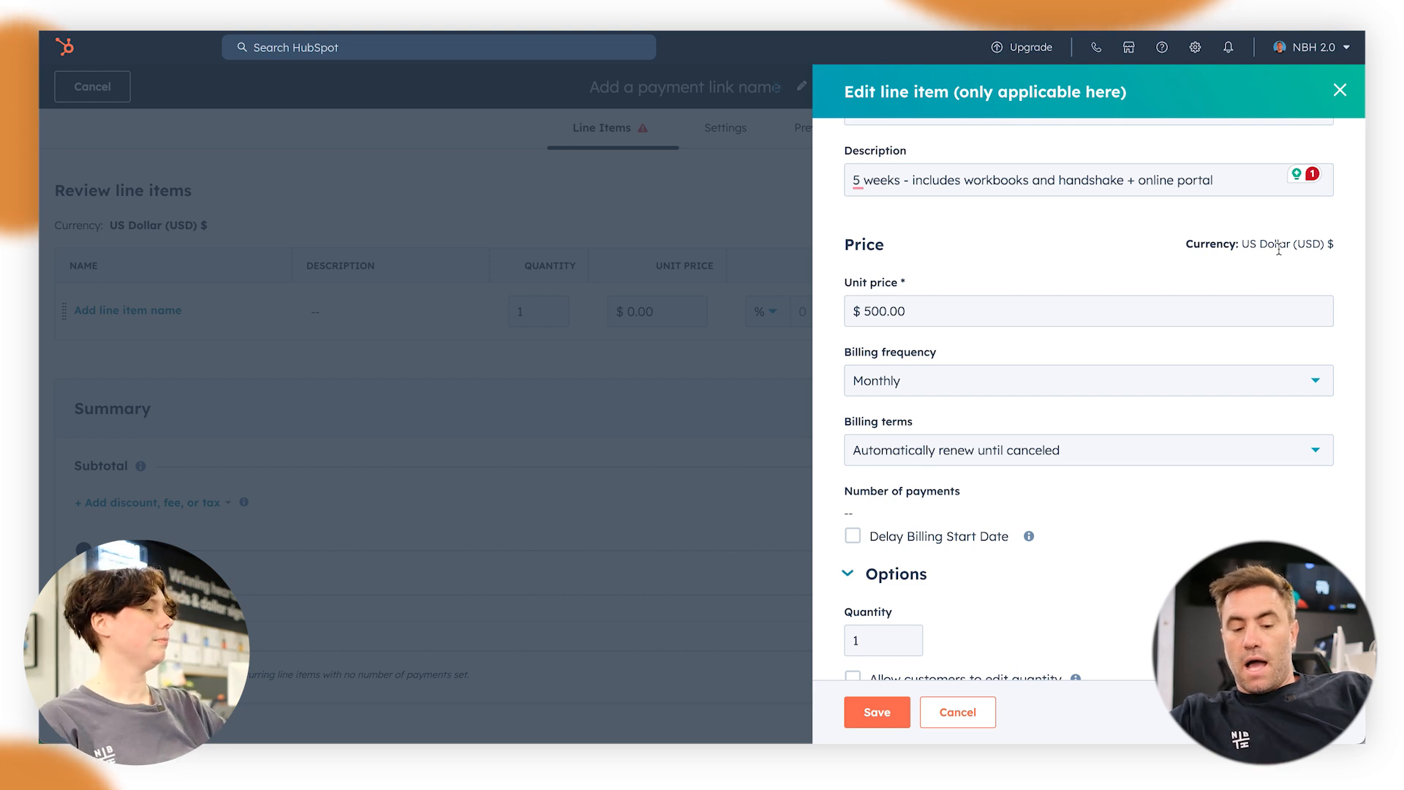
Review the billing frequency choices and select Automatically renew until canceled as the billing terms
click(954, 374)
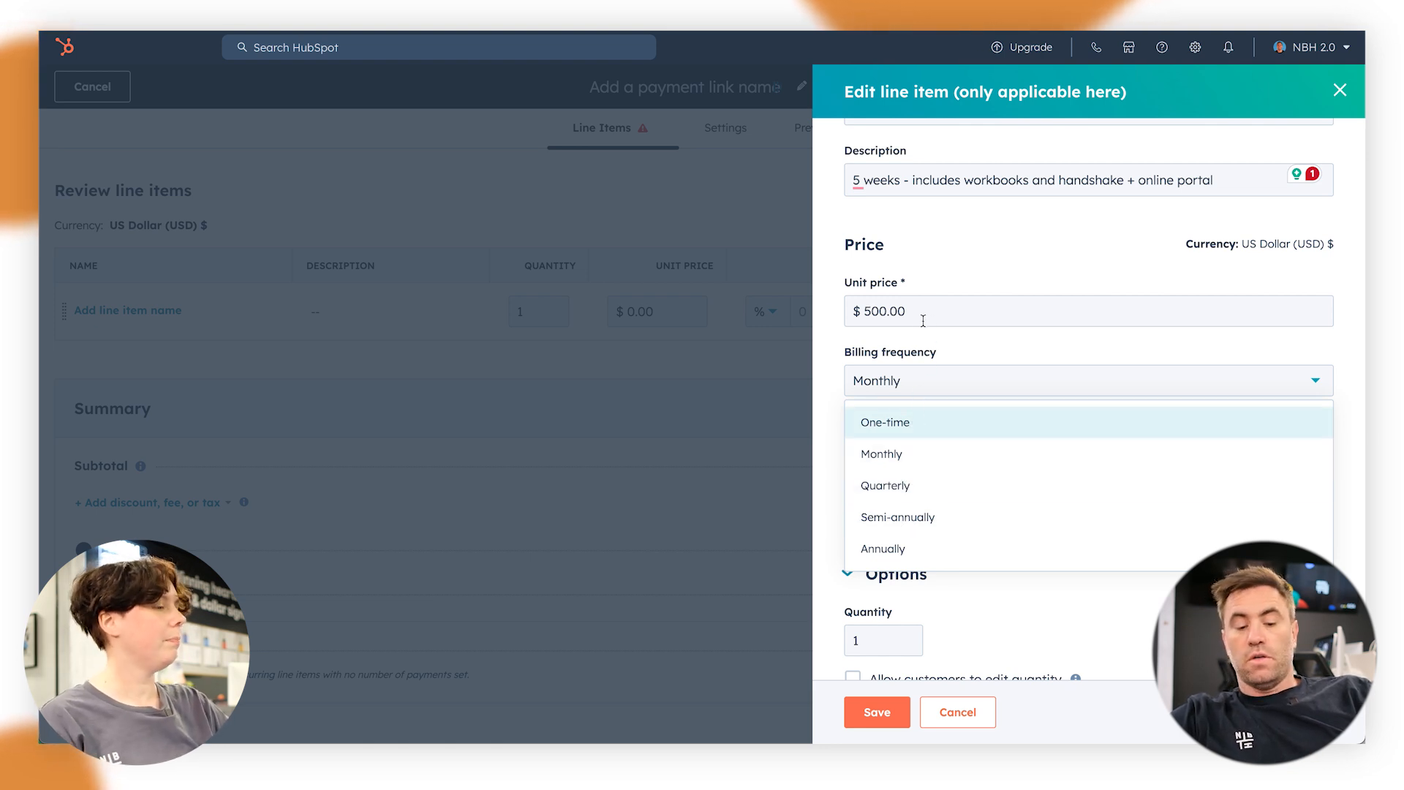
click(1003, 343)
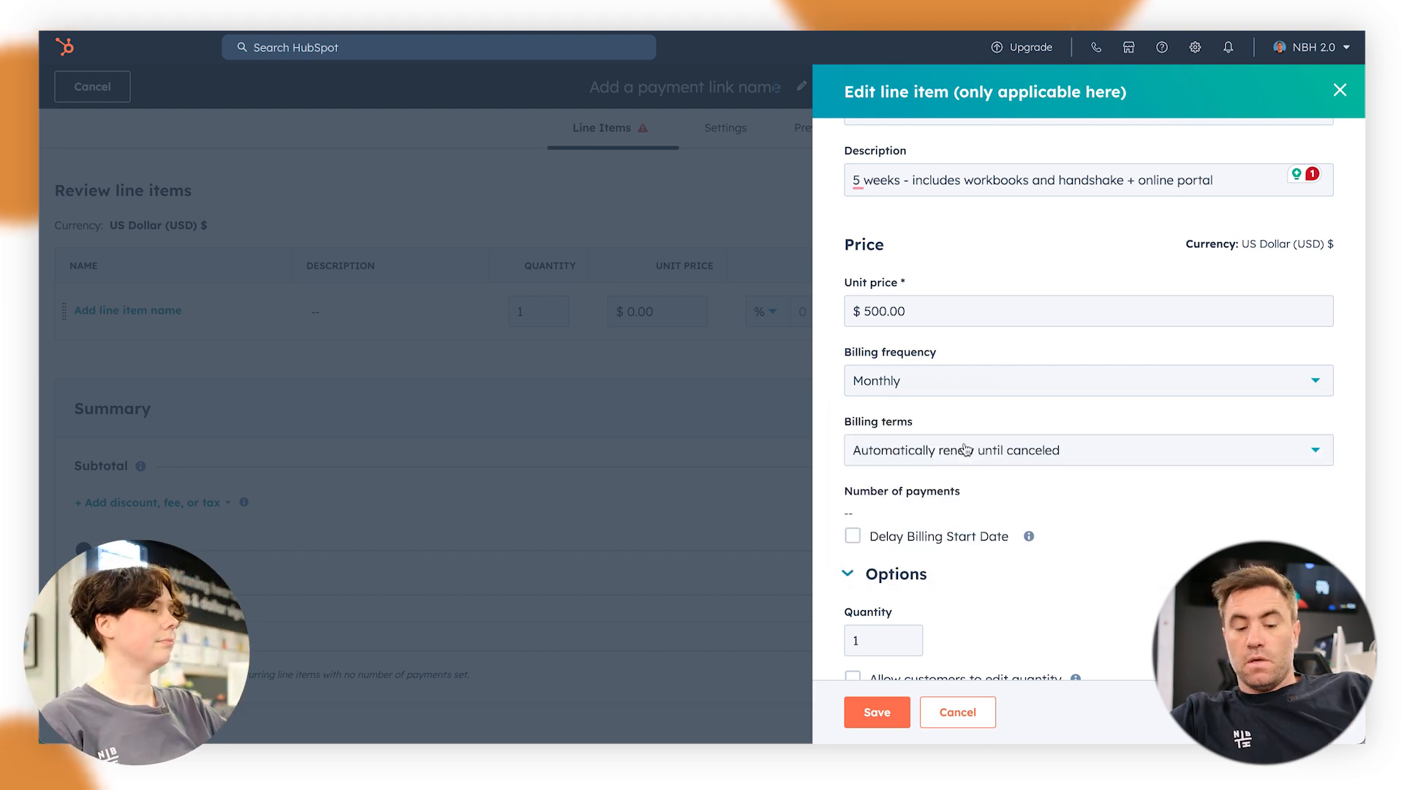
click(943, 455)
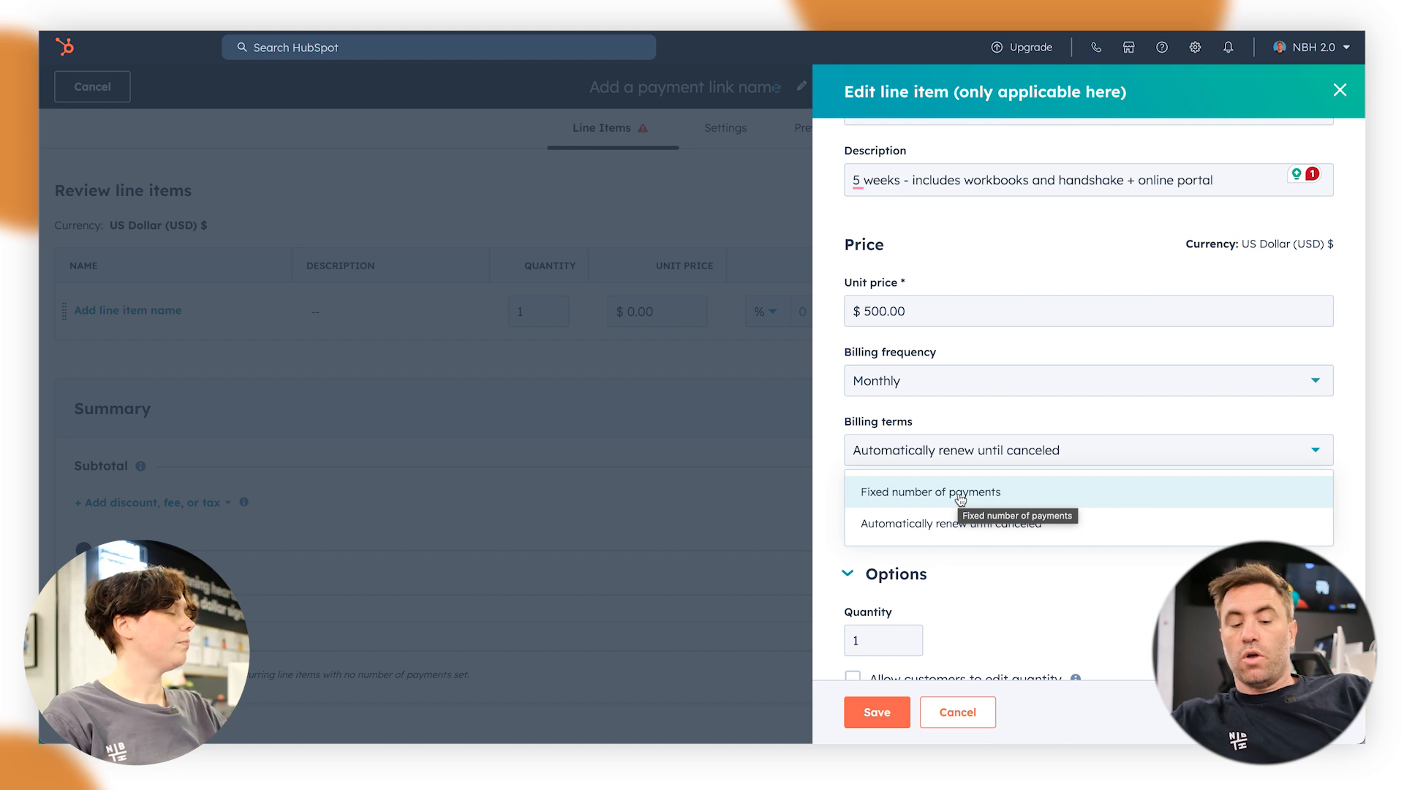
click(966, 524)
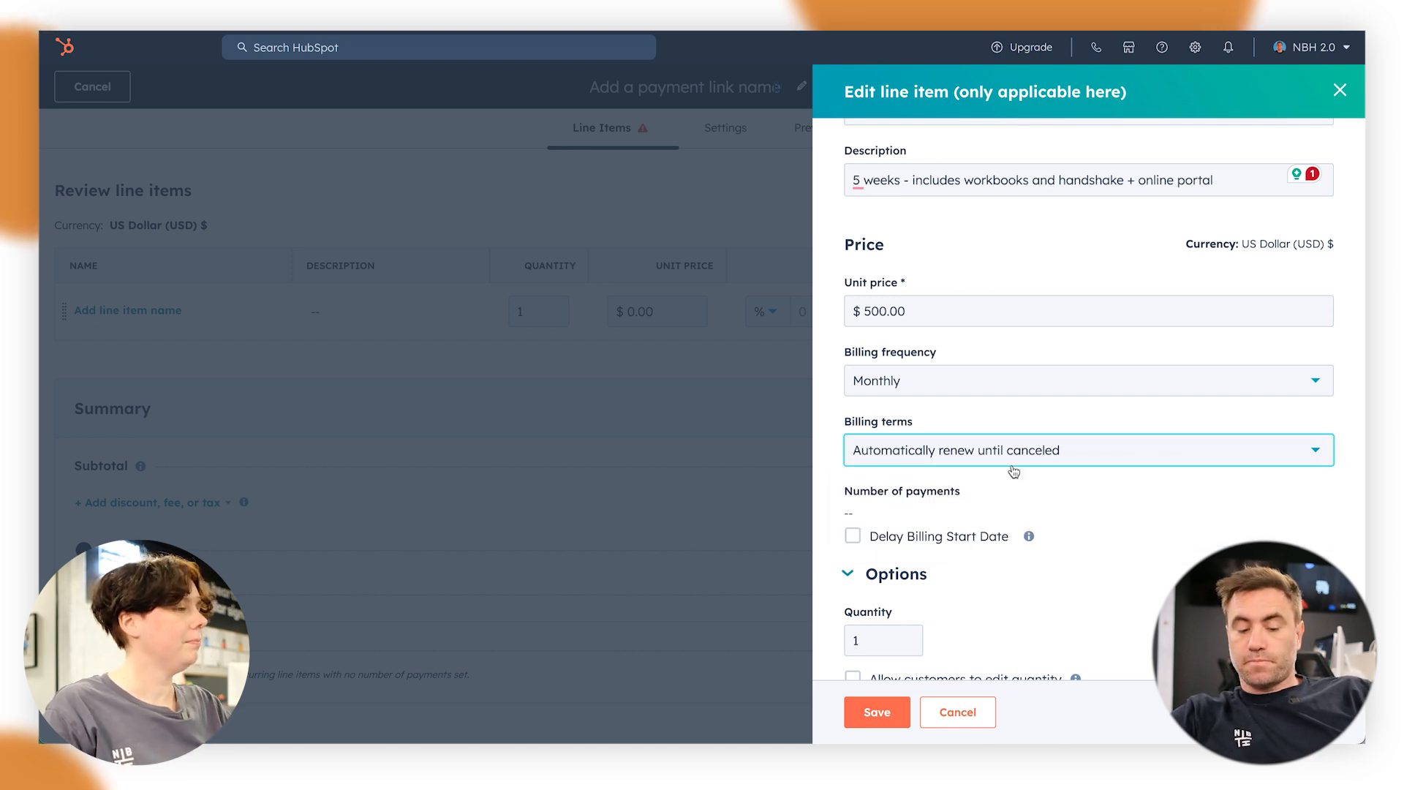
scroll(1014, 472, down, 1)
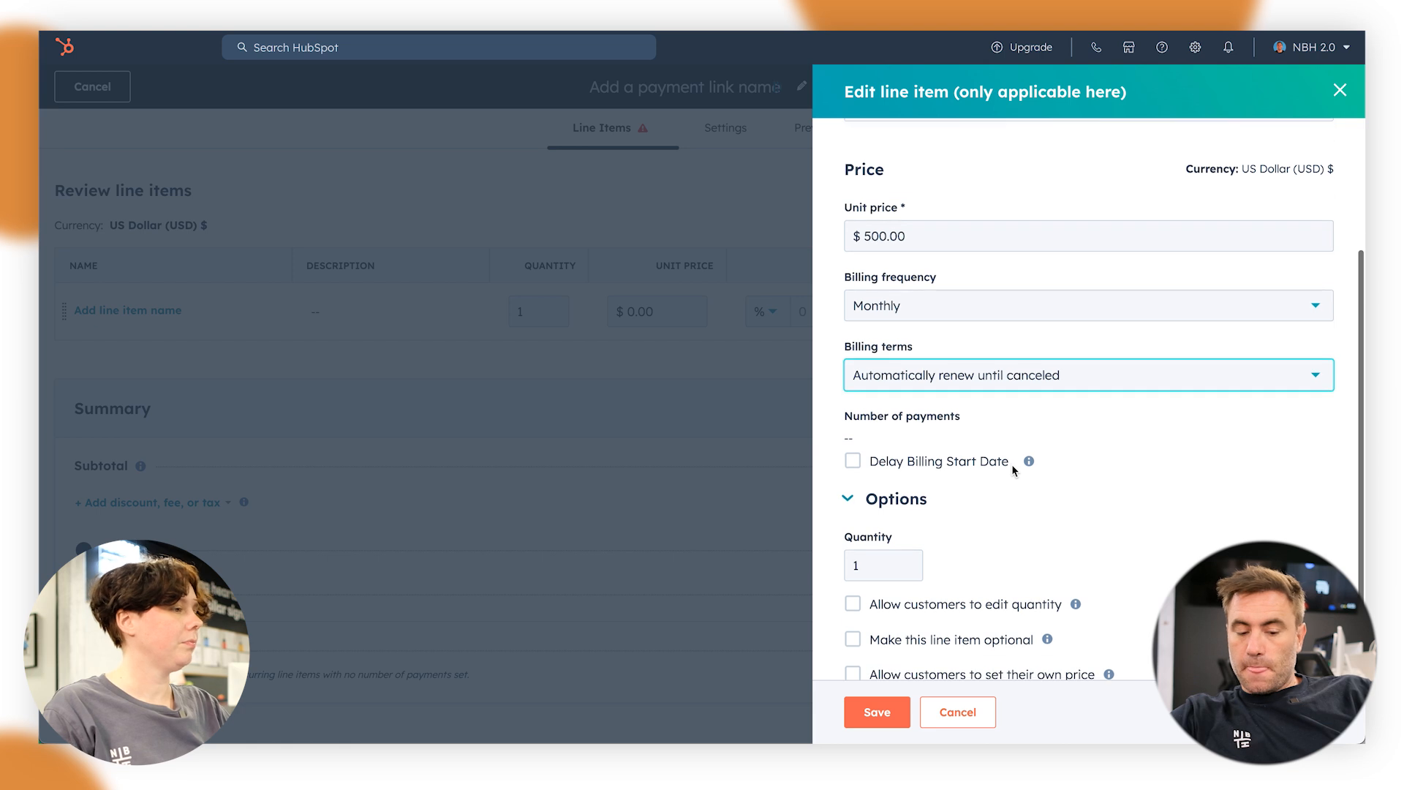
Enable the delayed billing start date and review the start billing terms, quantity and customer pricing options
click(854, 462)
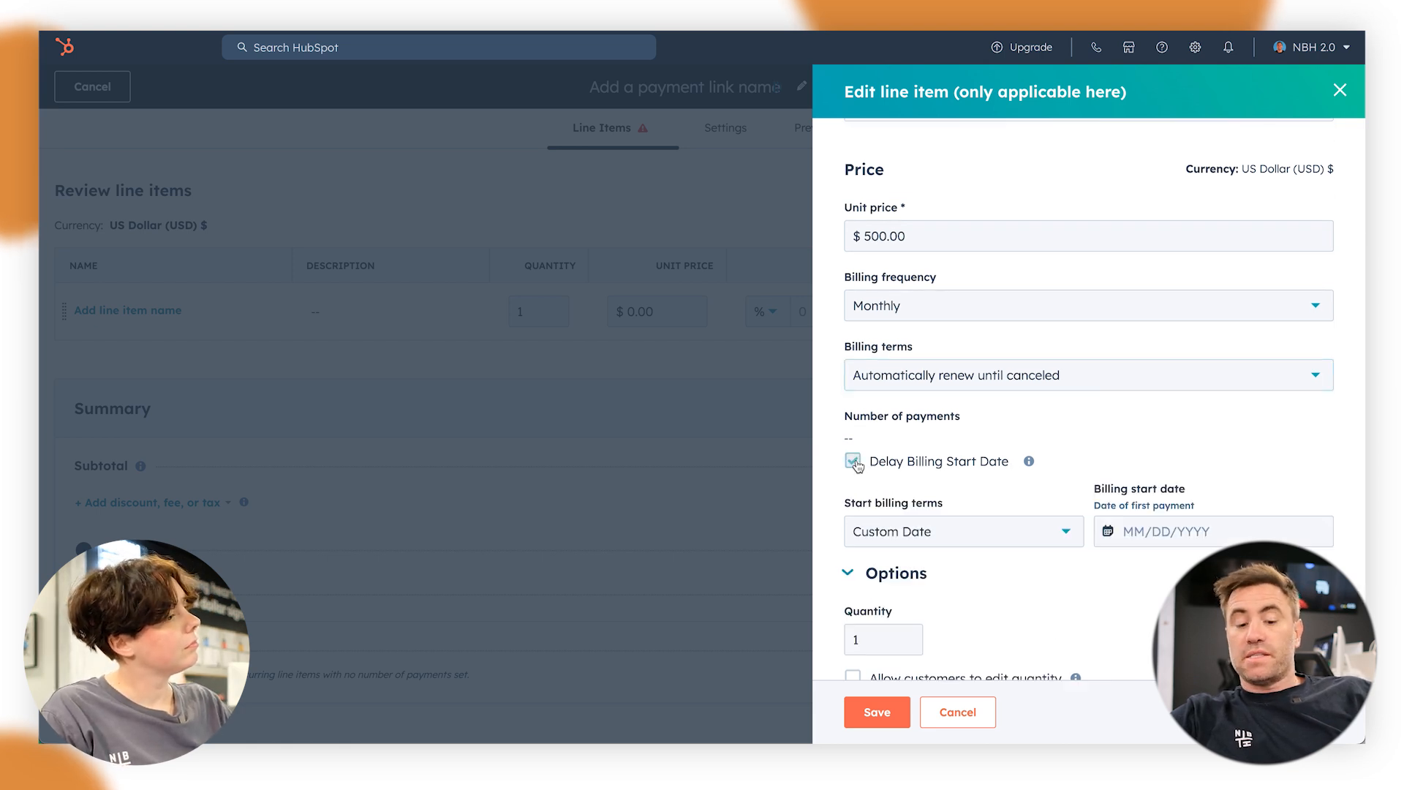
click(963, 534)
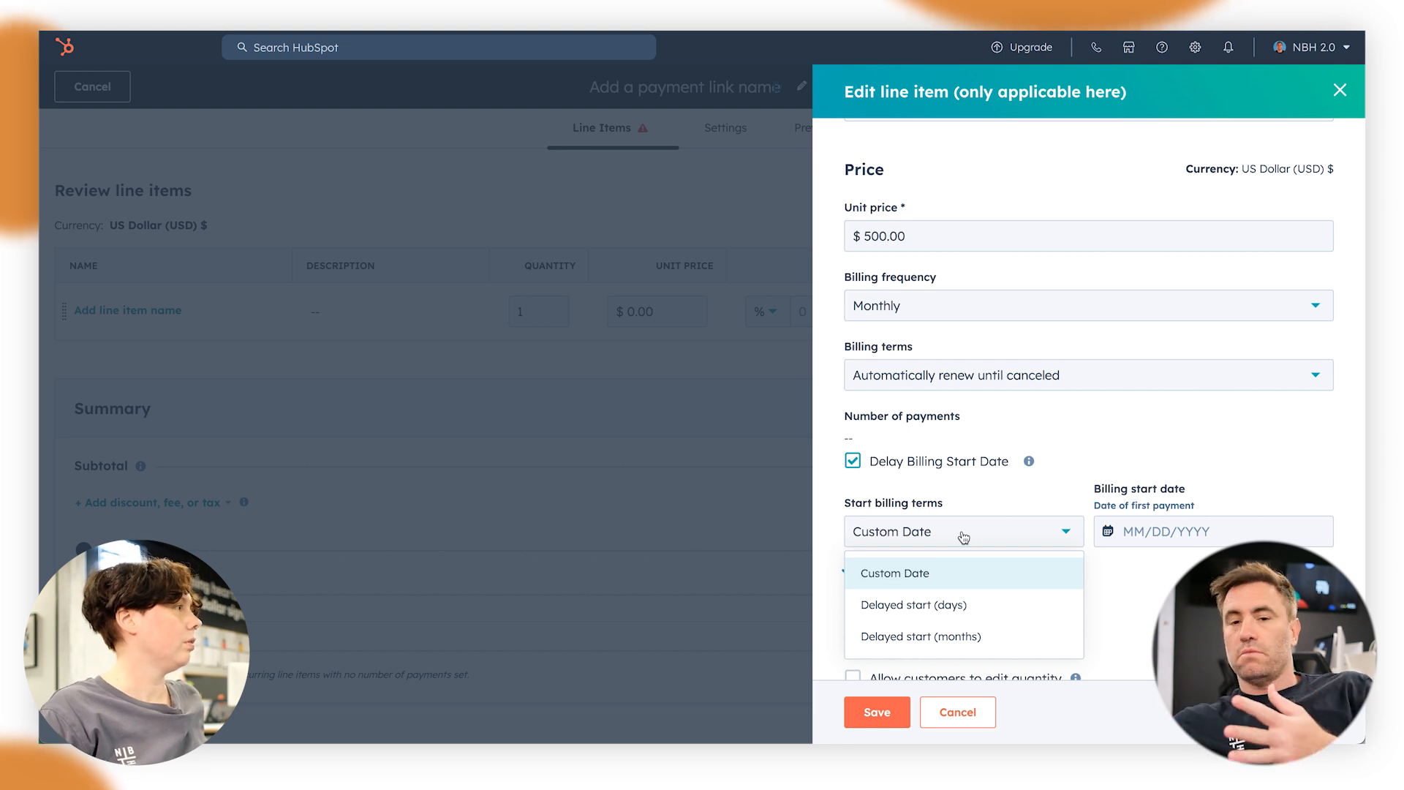
click(1128, 426)
scroll(1127, 426, down, 2)
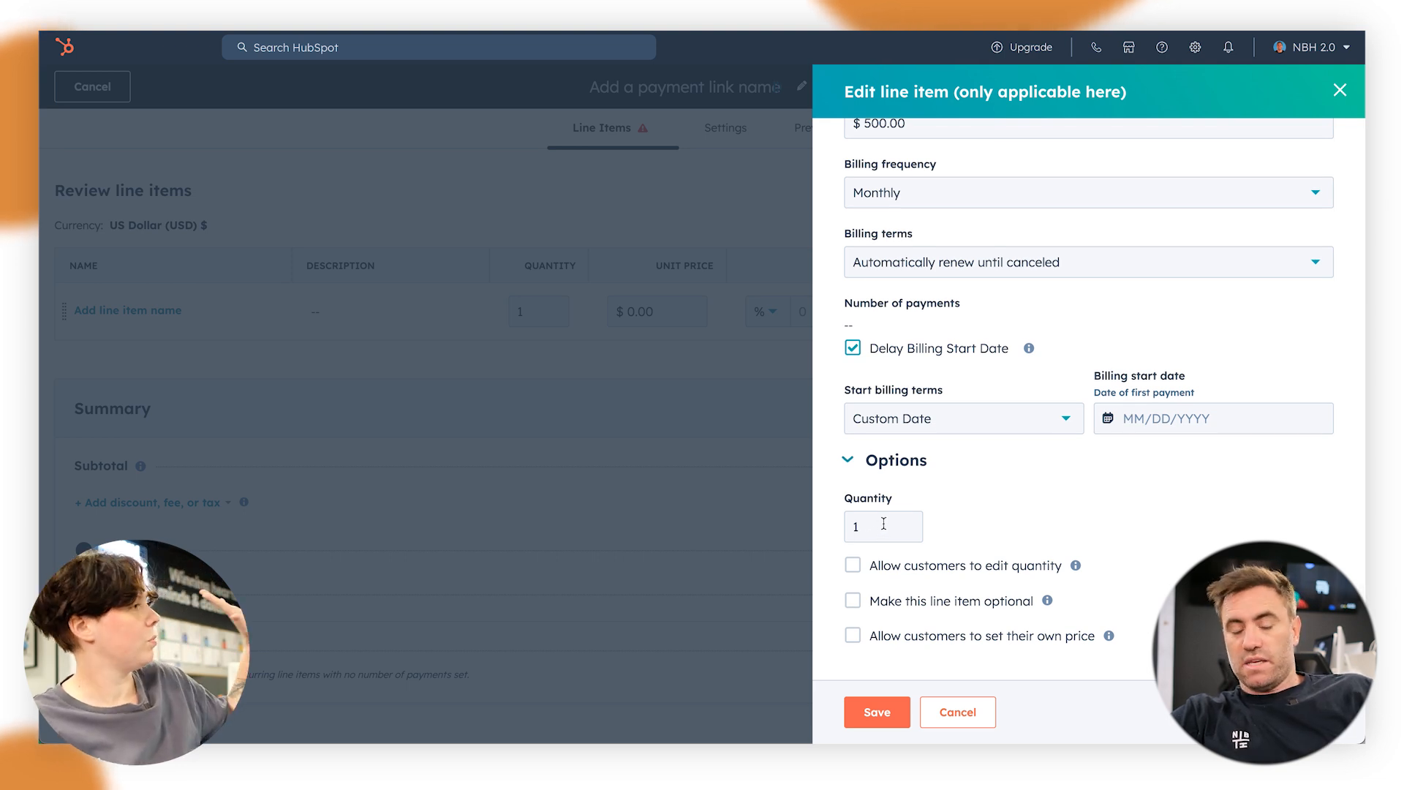
scroll(954, 547, down, 1)
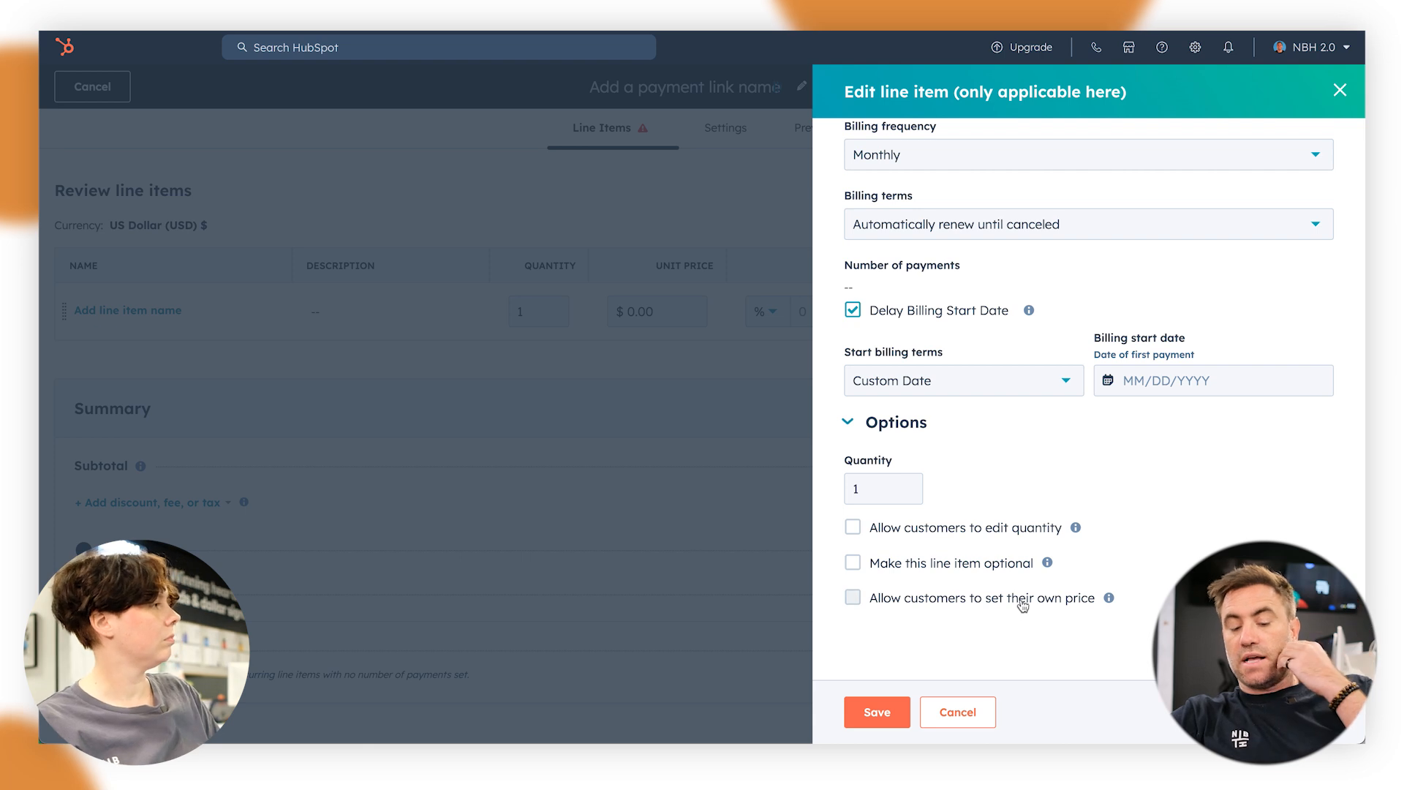
scroll(1058, 617, up, 1)
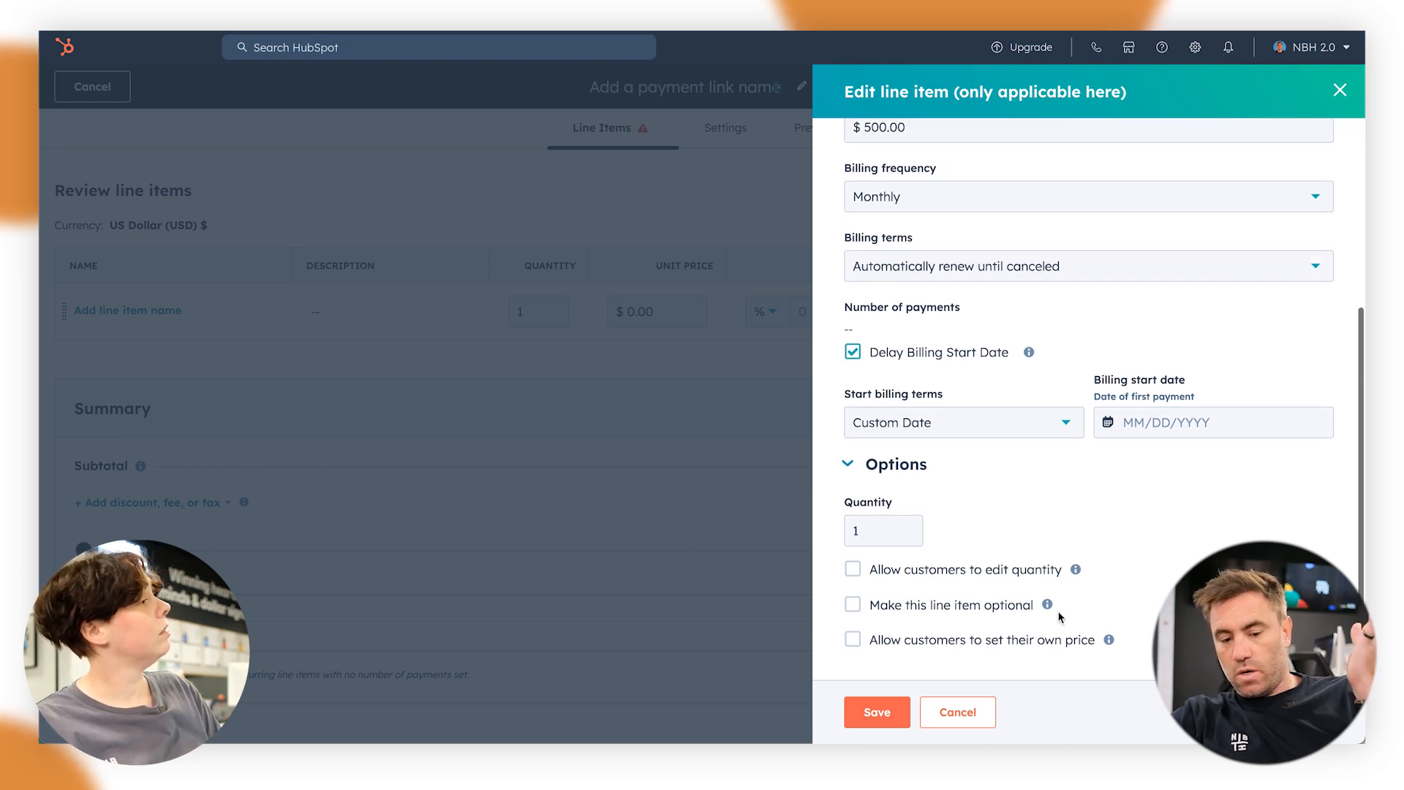
Switch off the delayed billing start date and save the line item
click(901, 424)
click(885, 353)
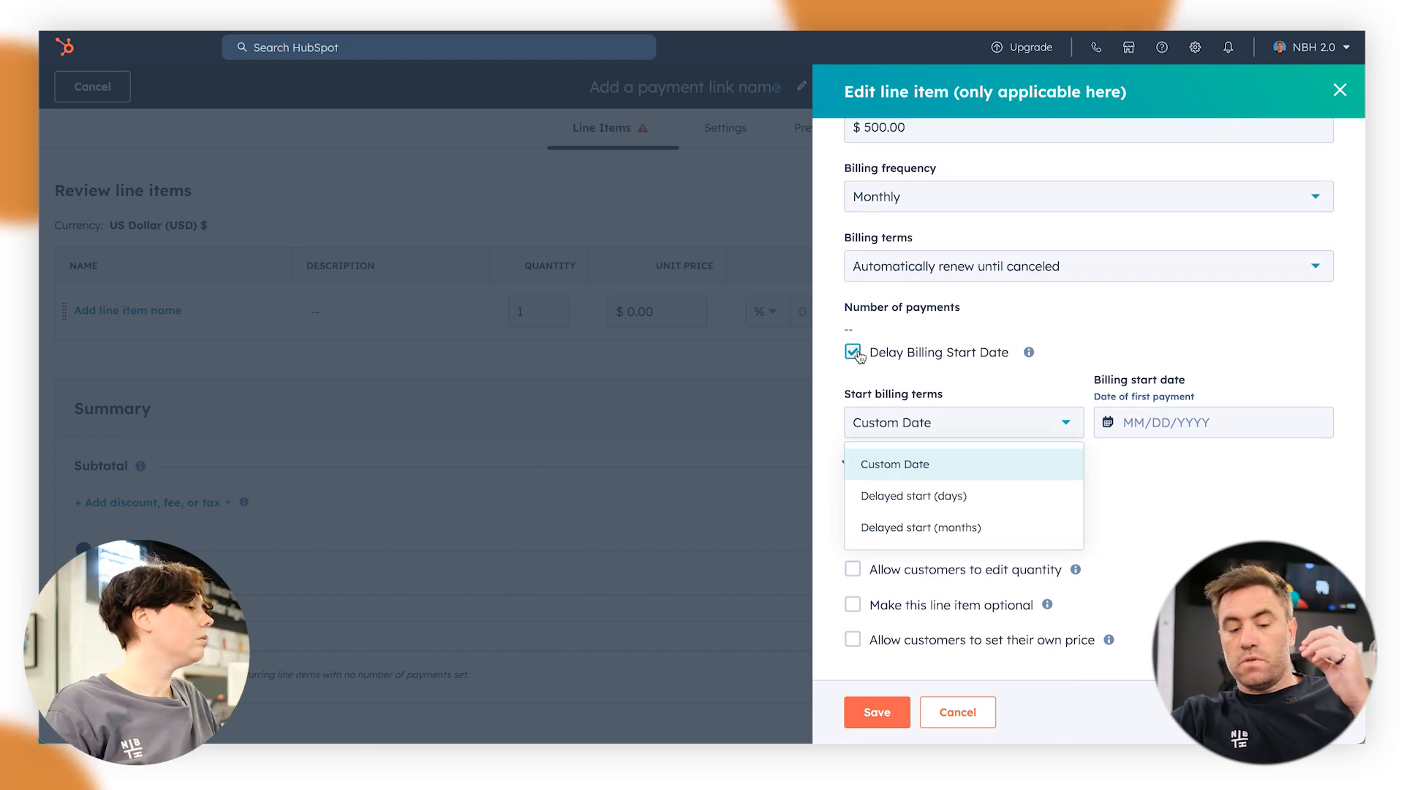
click(876, 708)
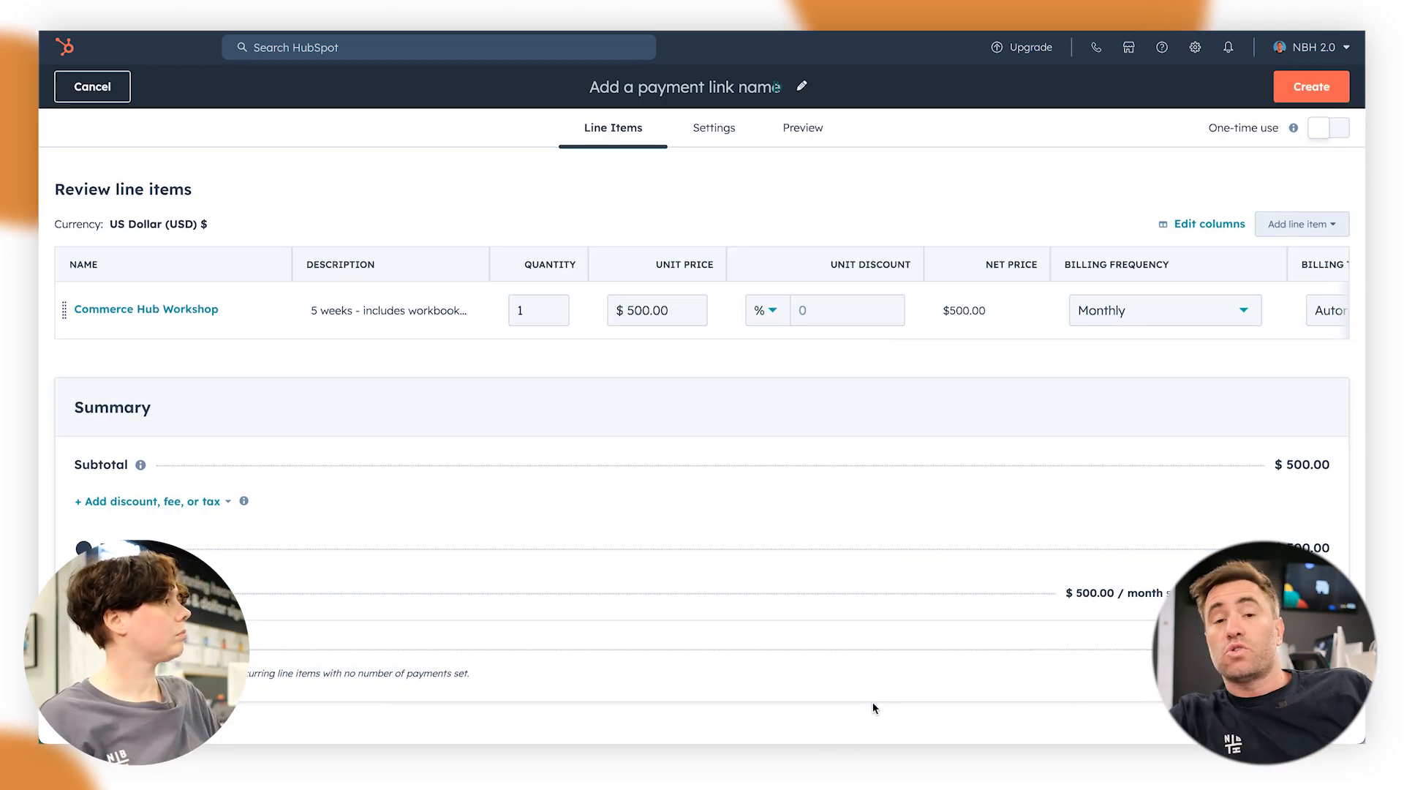
Name the payment link "Comerice Hub Workshop"
click(736, 91)
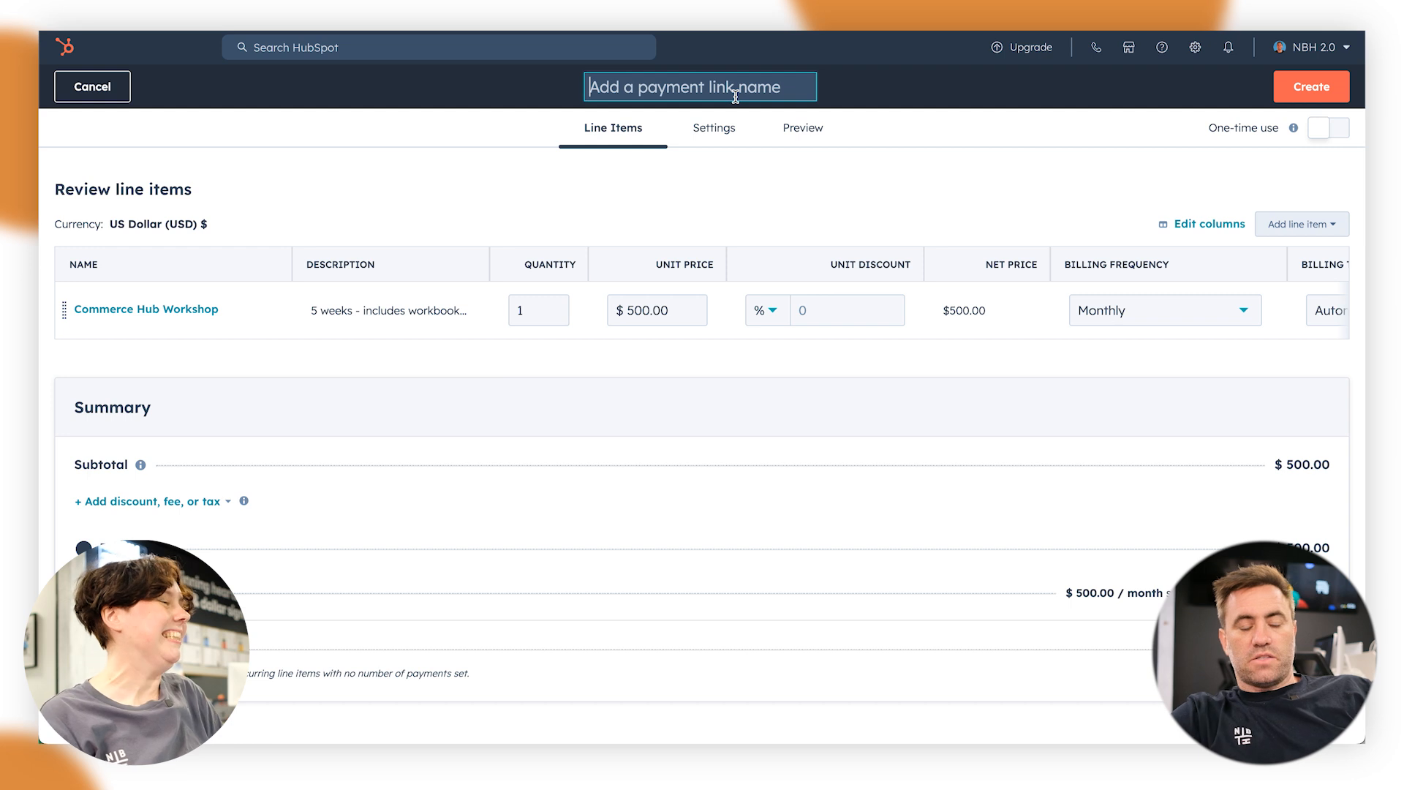
text(Comerice Hub Wpr)
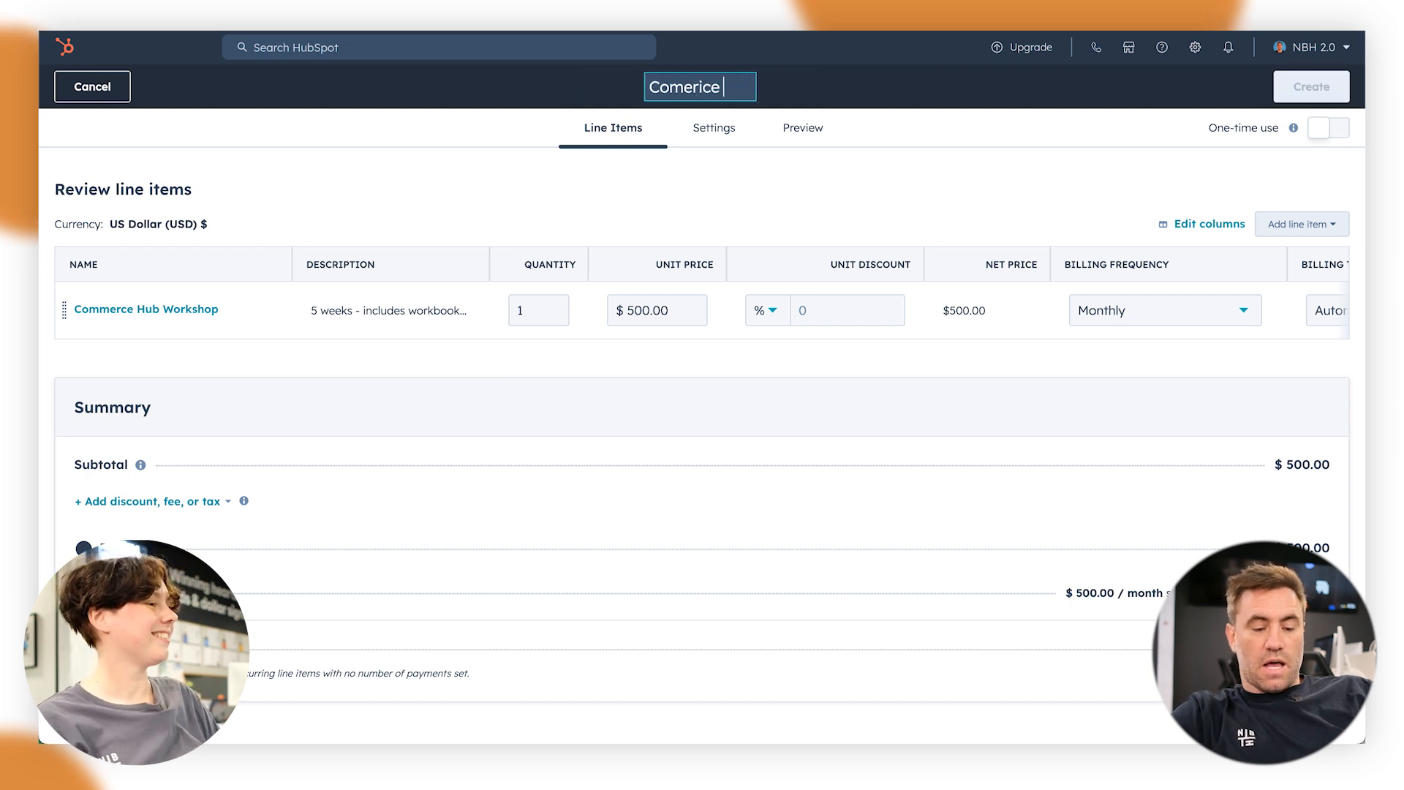
key(BackSpace)
key(BackSpace)
text(orkshop)
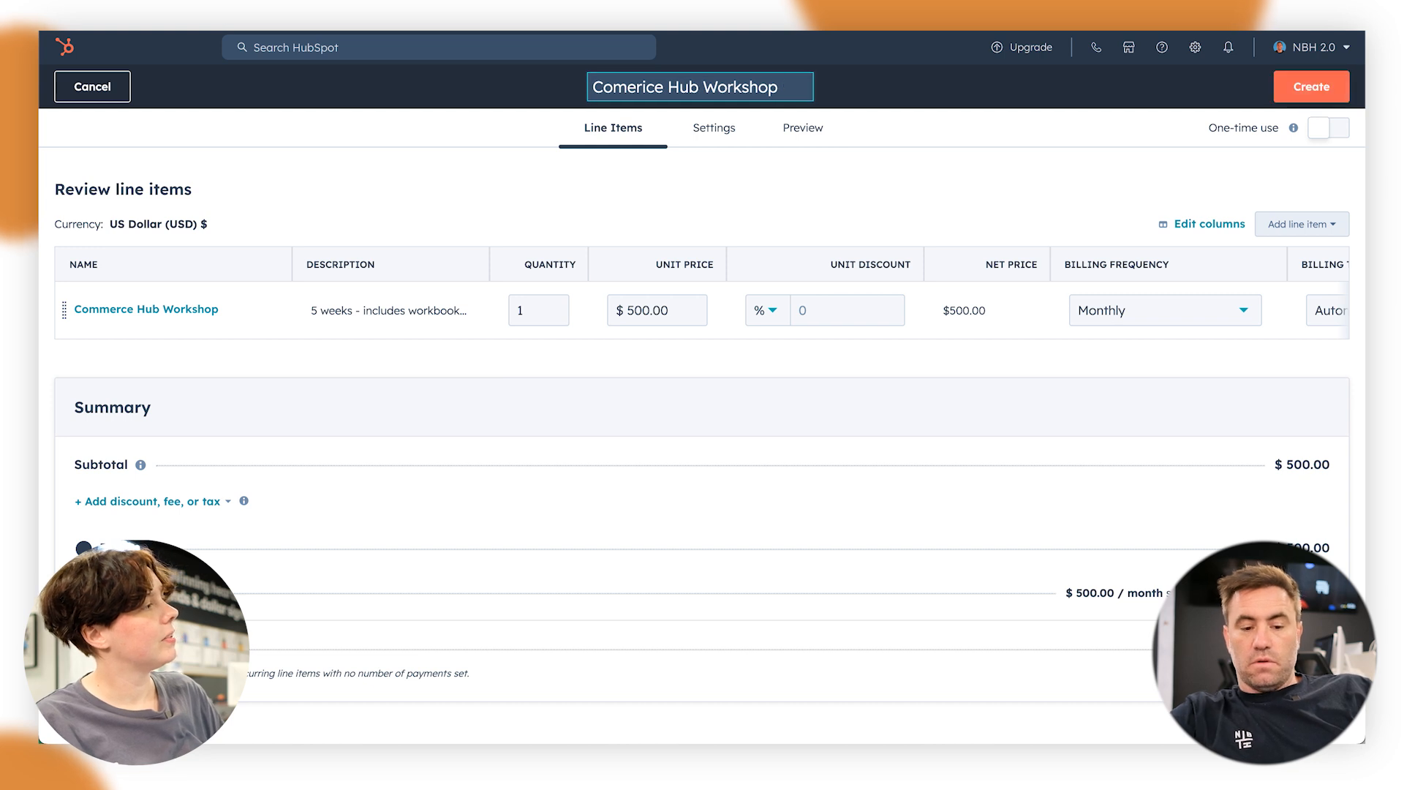
click(916, 103)
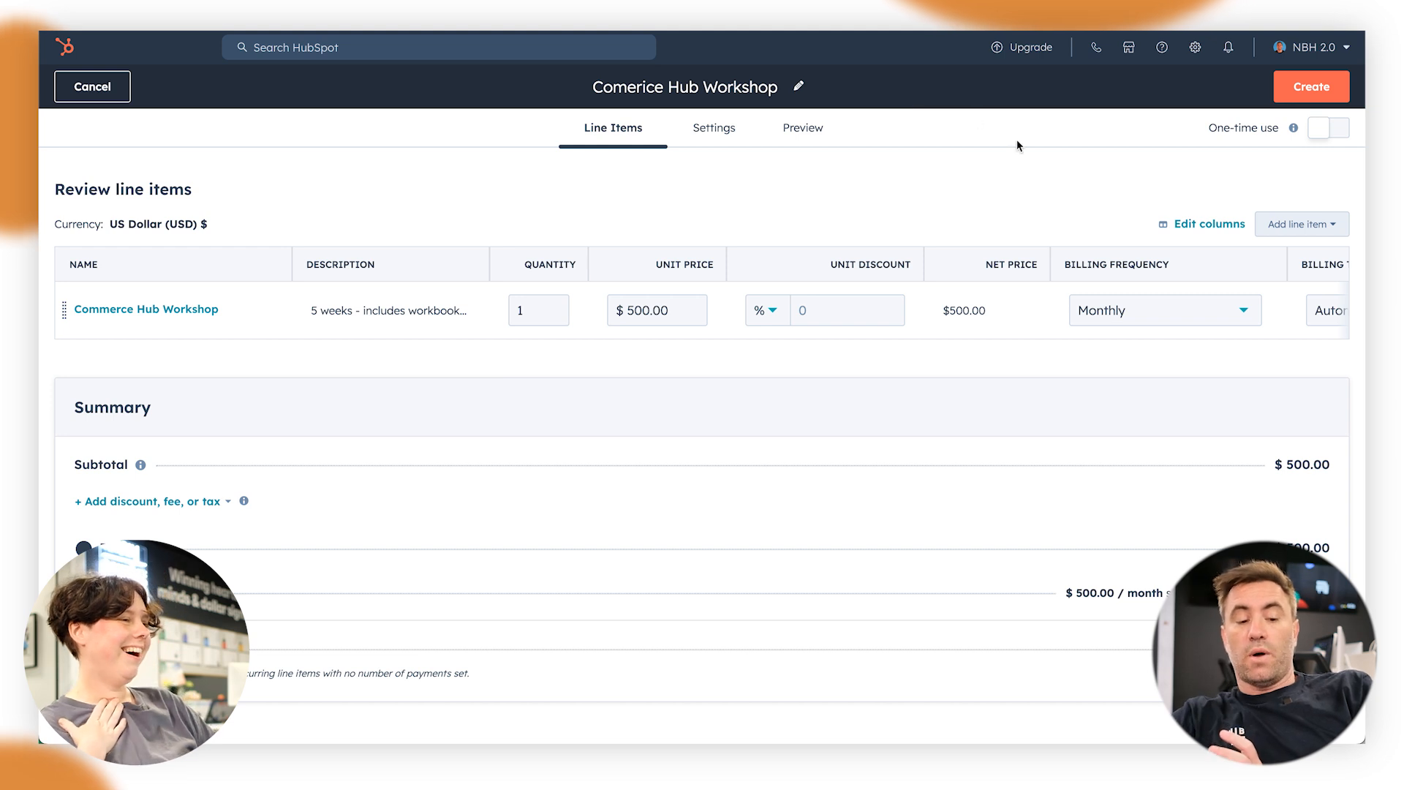
Set the line item's unit price to $100.00 and try out the one-time use option
click(635, 310)
key(BackSpace)
text(1)
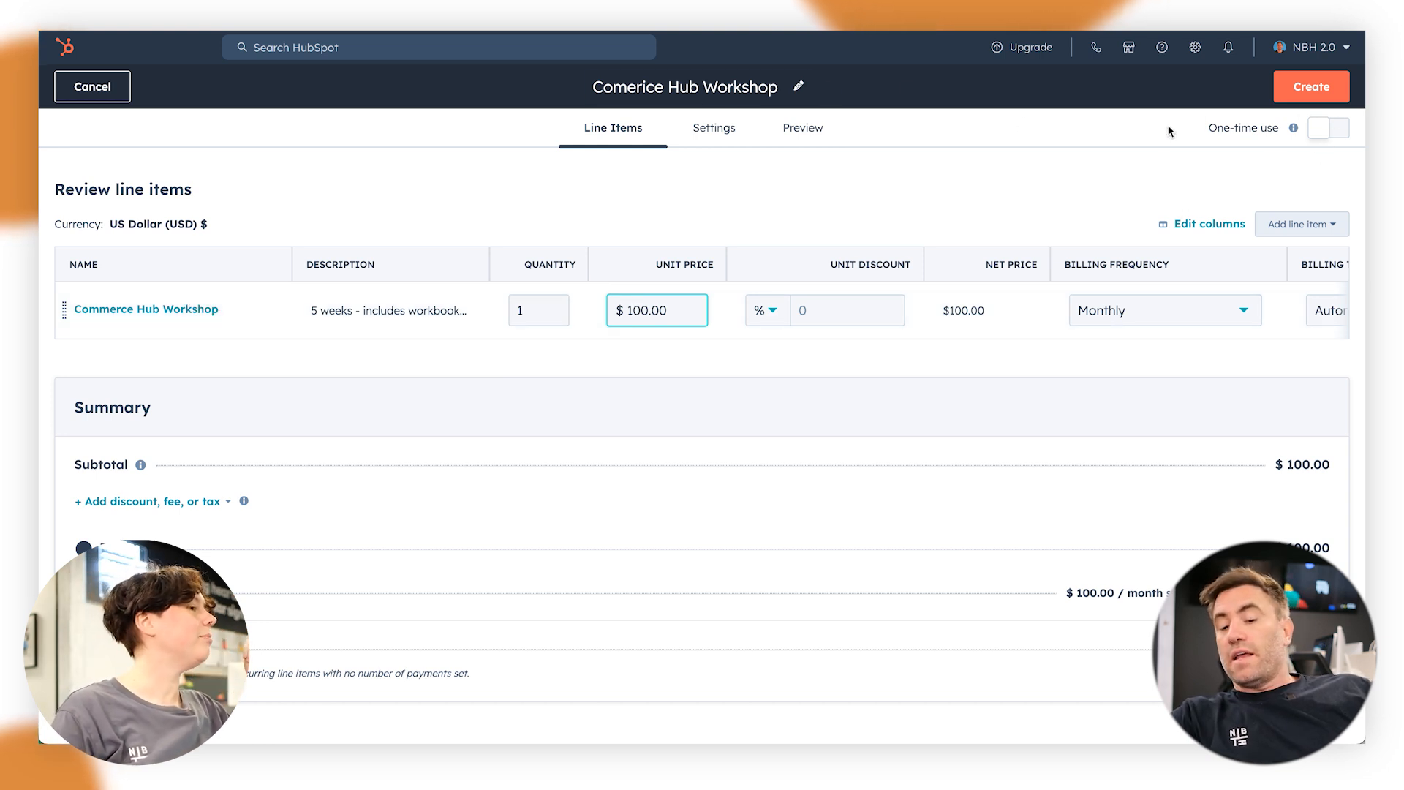
click(1320, 136)
click(1321, 136)
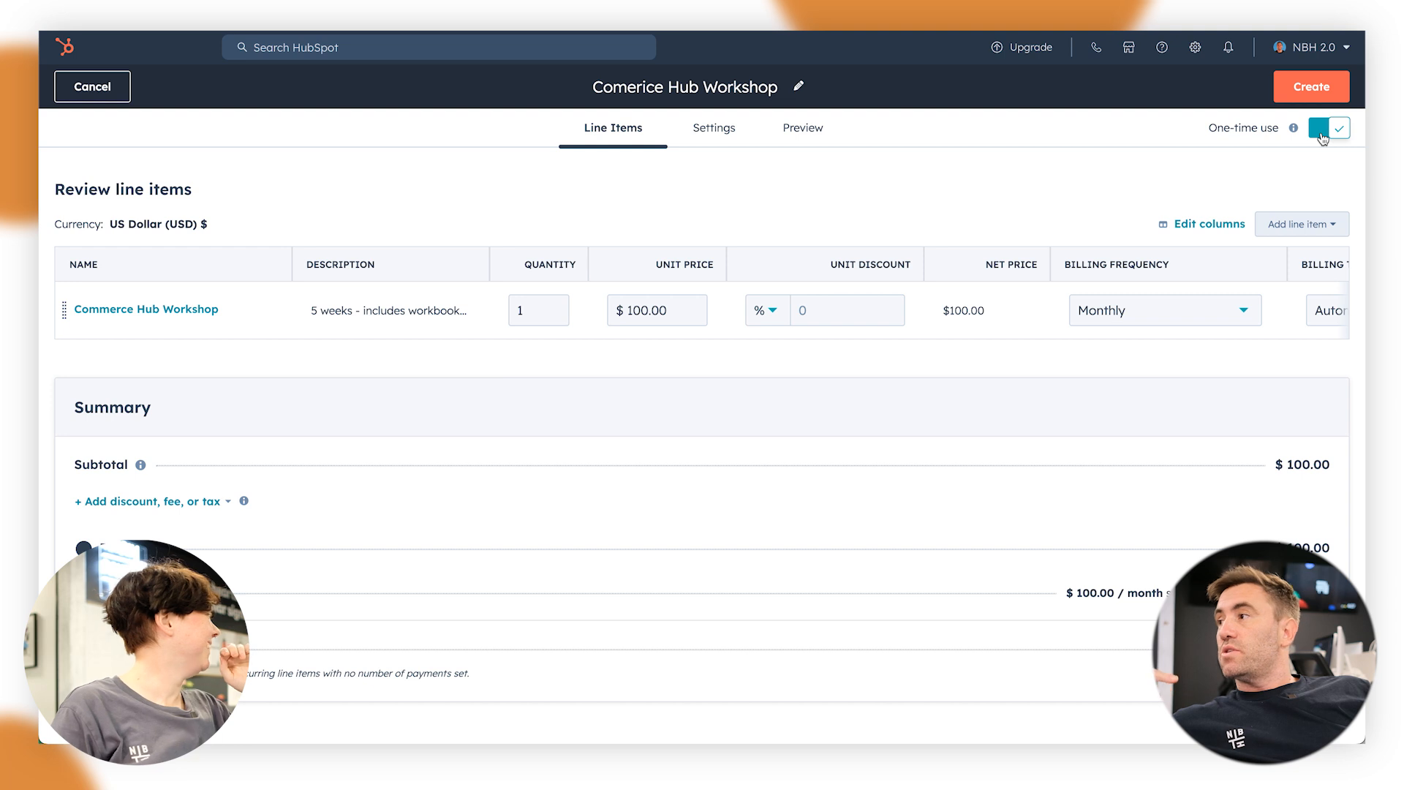
click(1321, 136)
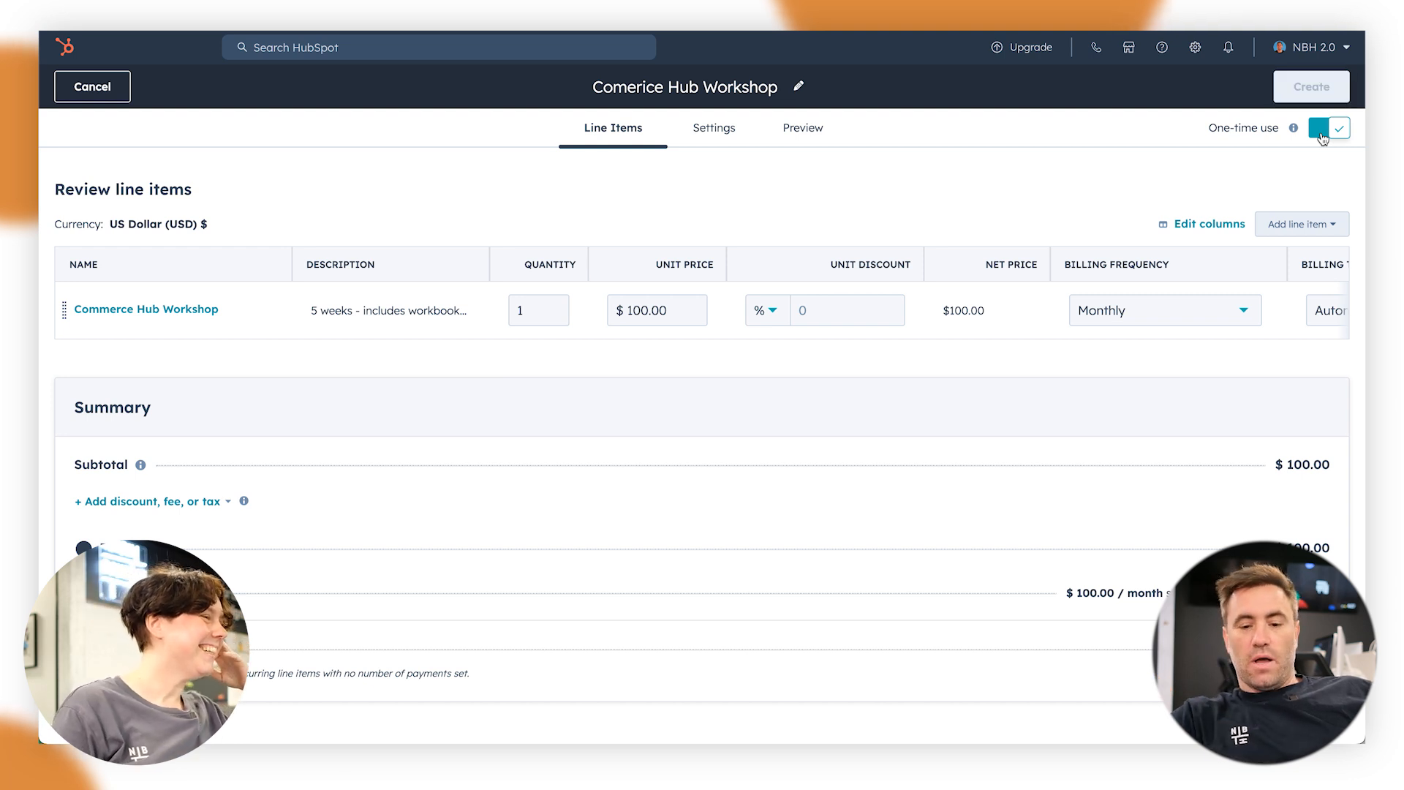
Set the Commerce Hub Workshop line item's unit price to $500.00
click(633, 310)
key(BackSpace)
text(5)
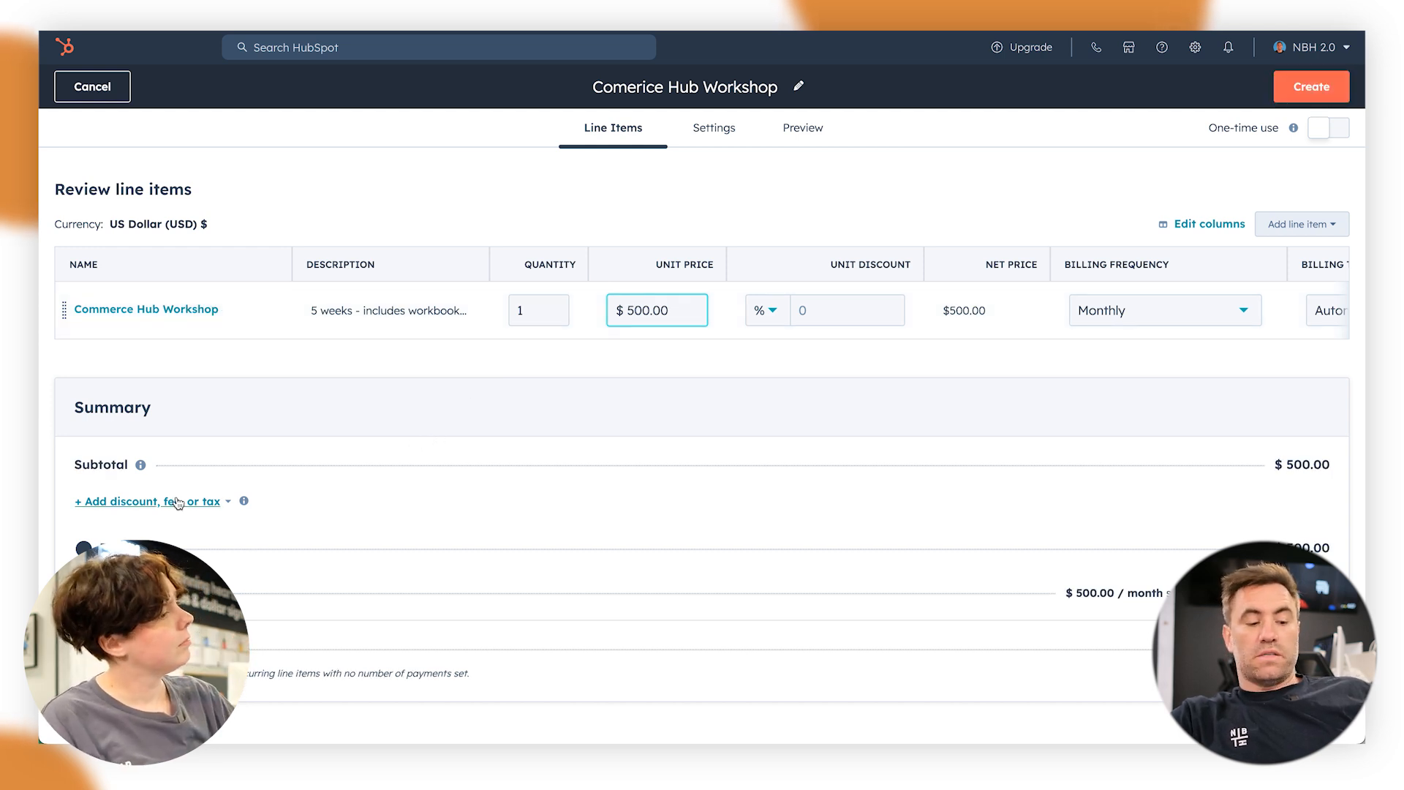
Add a one-time tax named GST at 10% to the summary, and delete it again
click(149, 503)
click(150, 607)
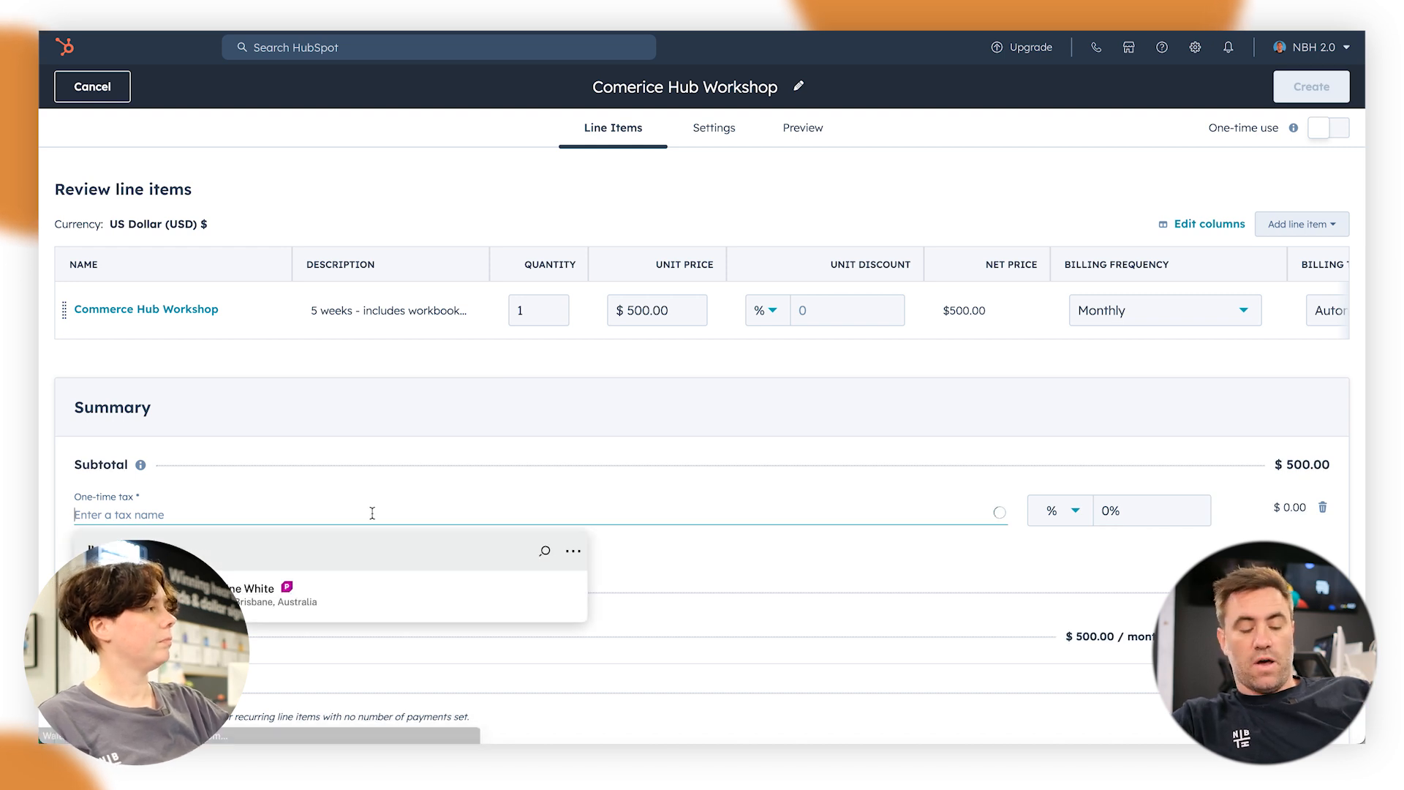
text(GST)
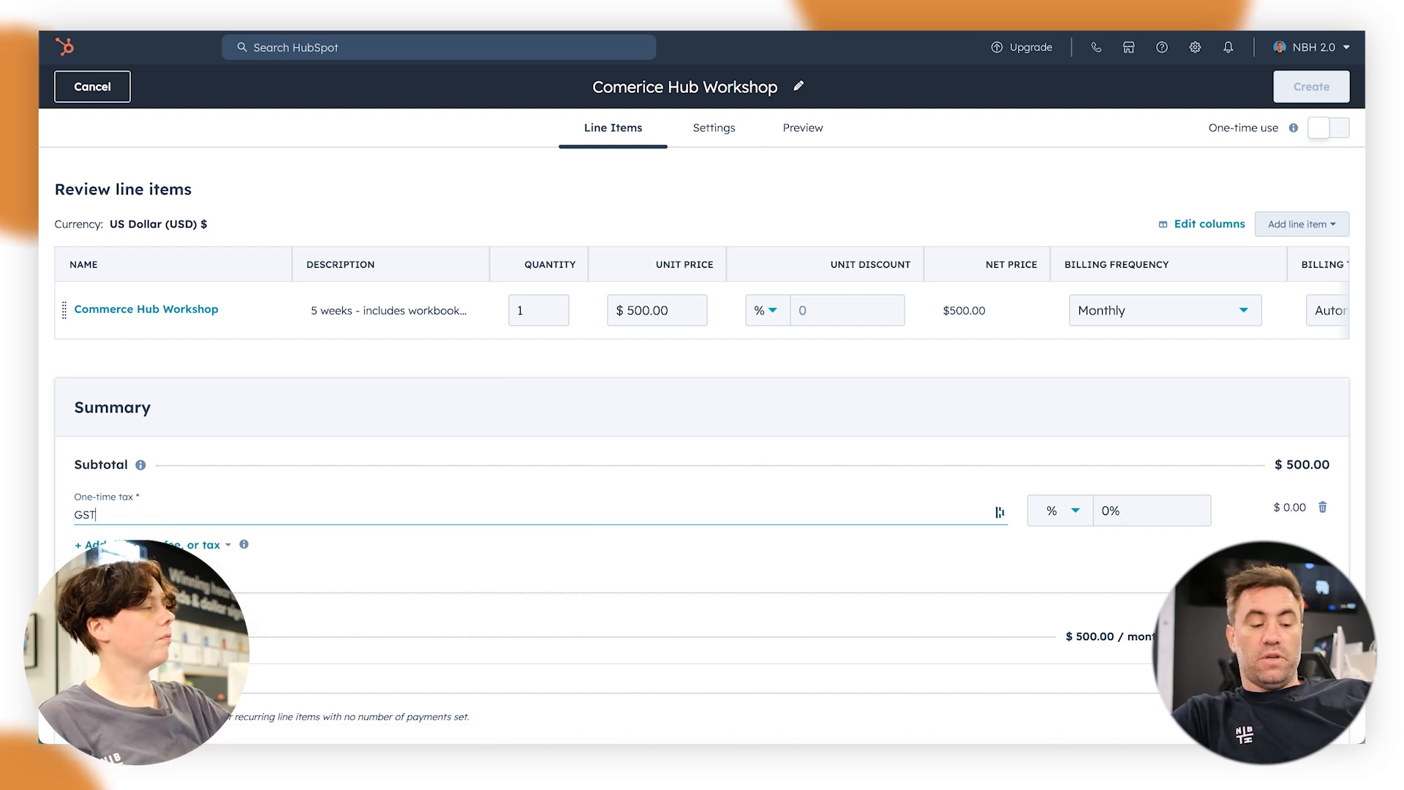
click(1097, 511)
text(1)
click(1043, 480)
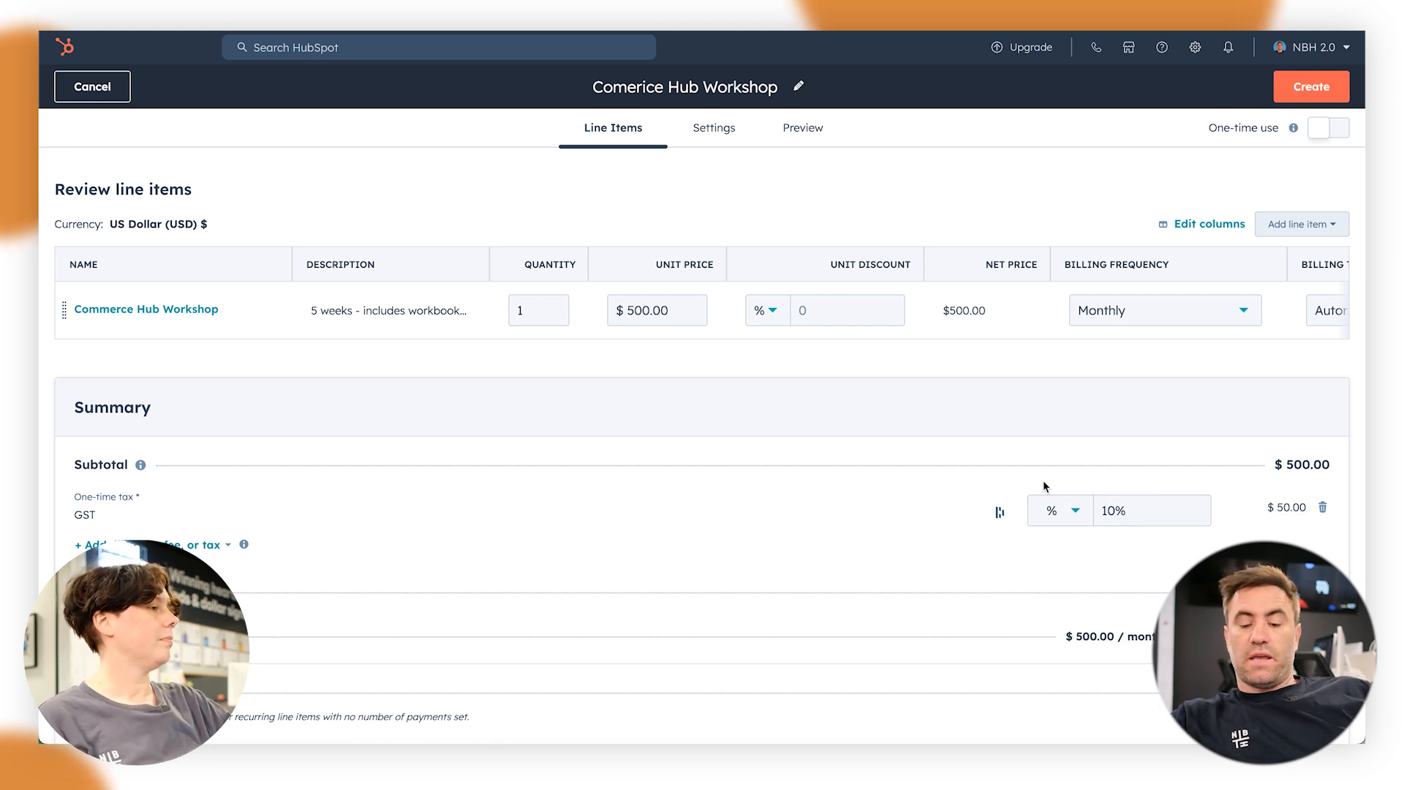
scroll(1043, 483, down, 1)
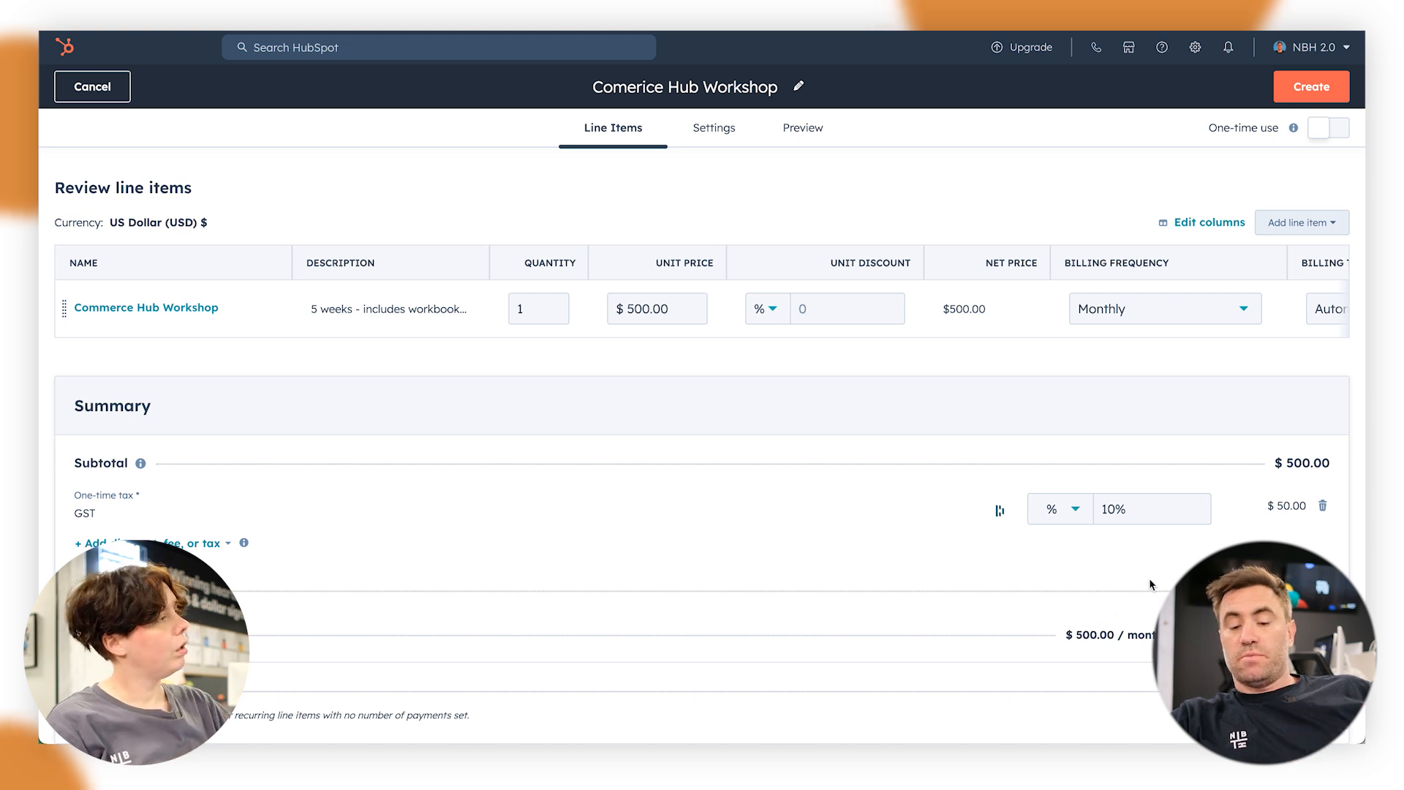
click(1324, 507)
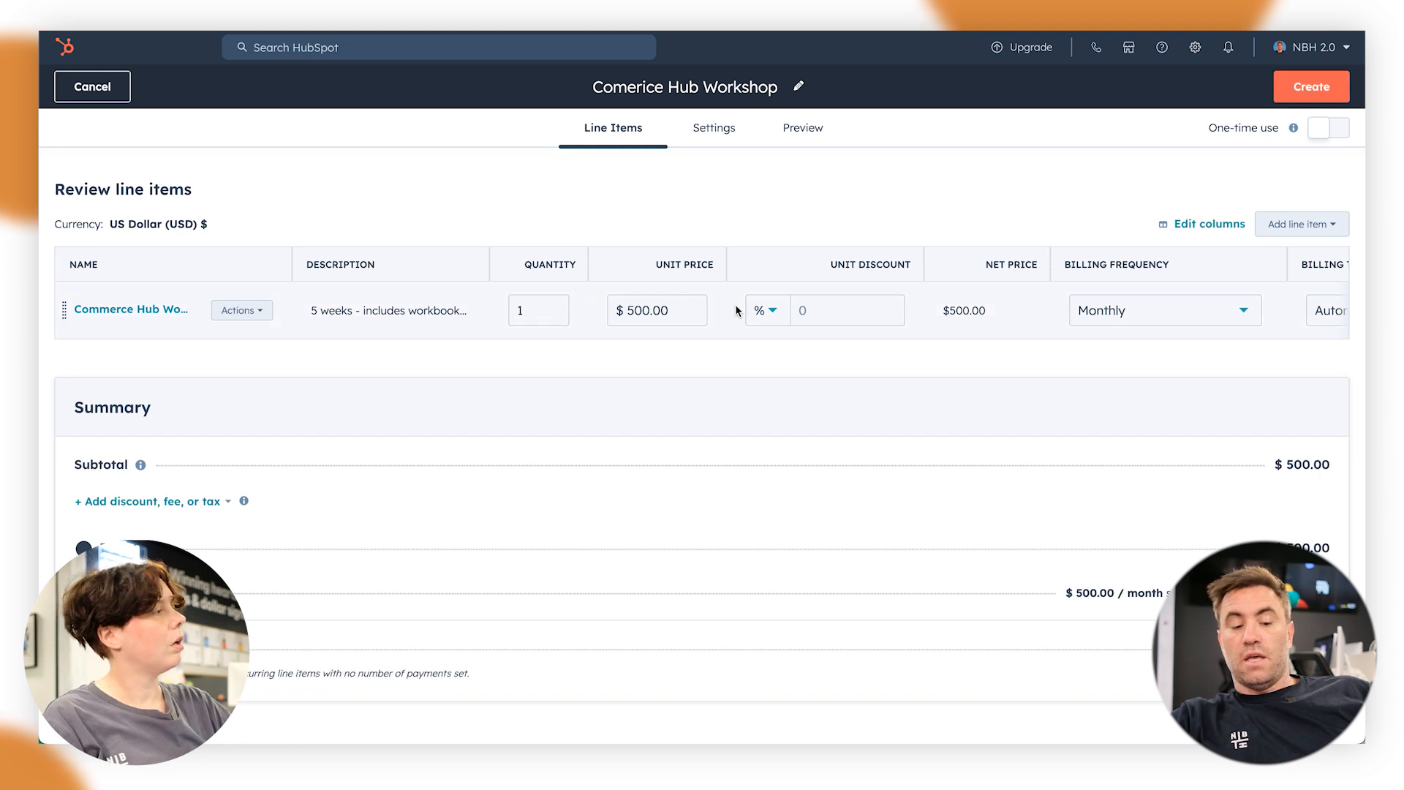
Set the Commerce Hub Workshop line item's unit price to $550.00
click(637, 311)
key(BackSpace)
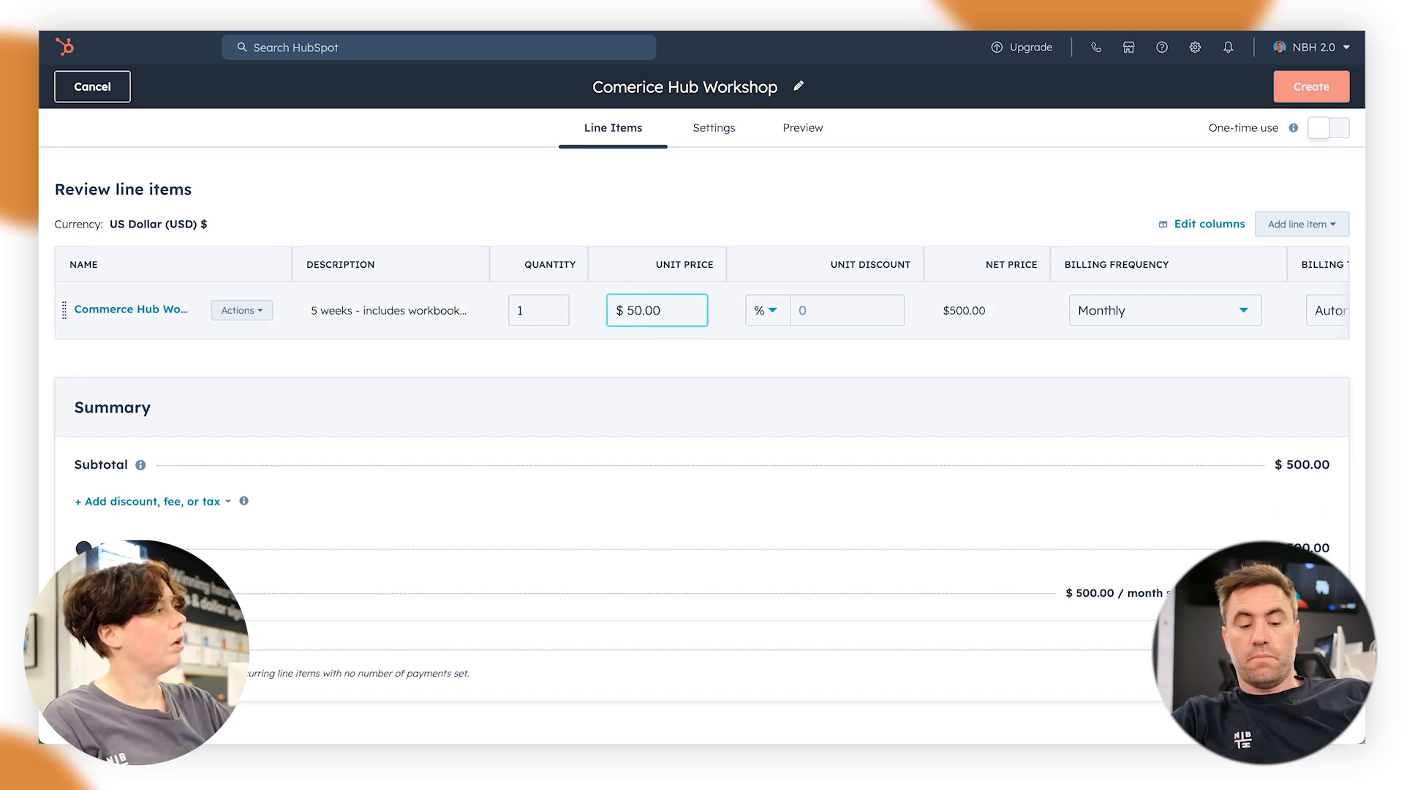
text(5)
click(720, 361)
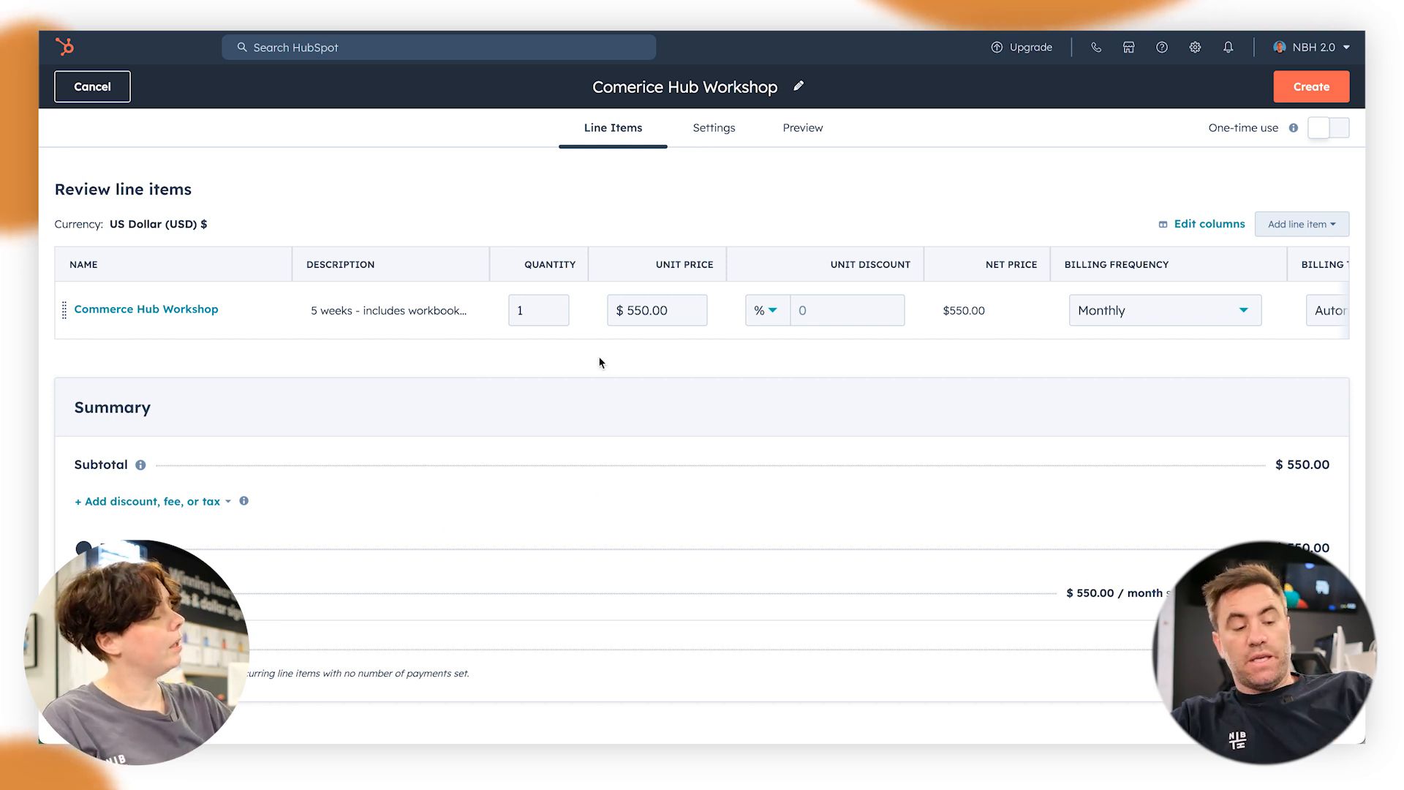
Delay the line item's billing start by 7 days, save it and check the total in the summary
click(247, 310)
click(241, 347)
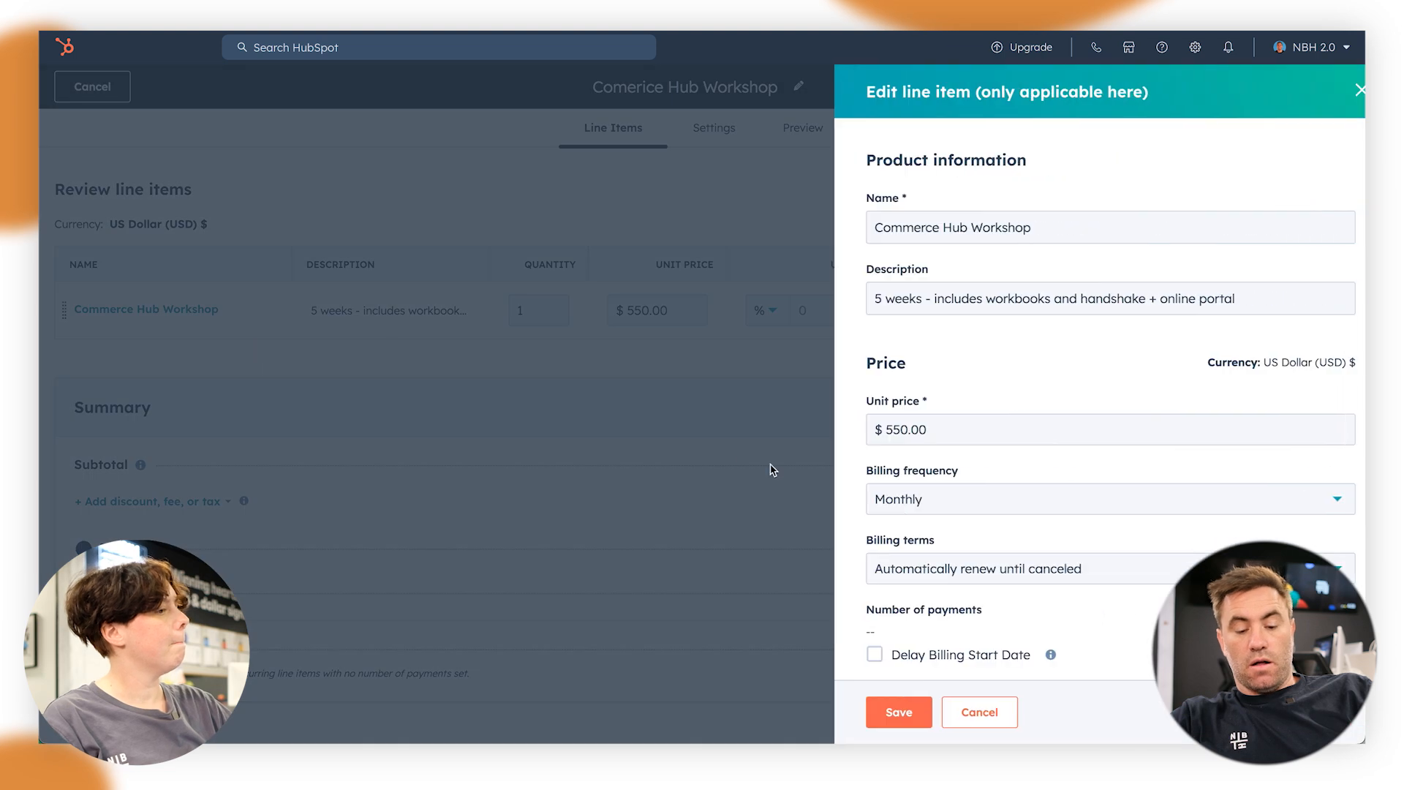
click(853, 655)
scroll(856, 659, down, 2)
scroll(856, 658, down, 1)
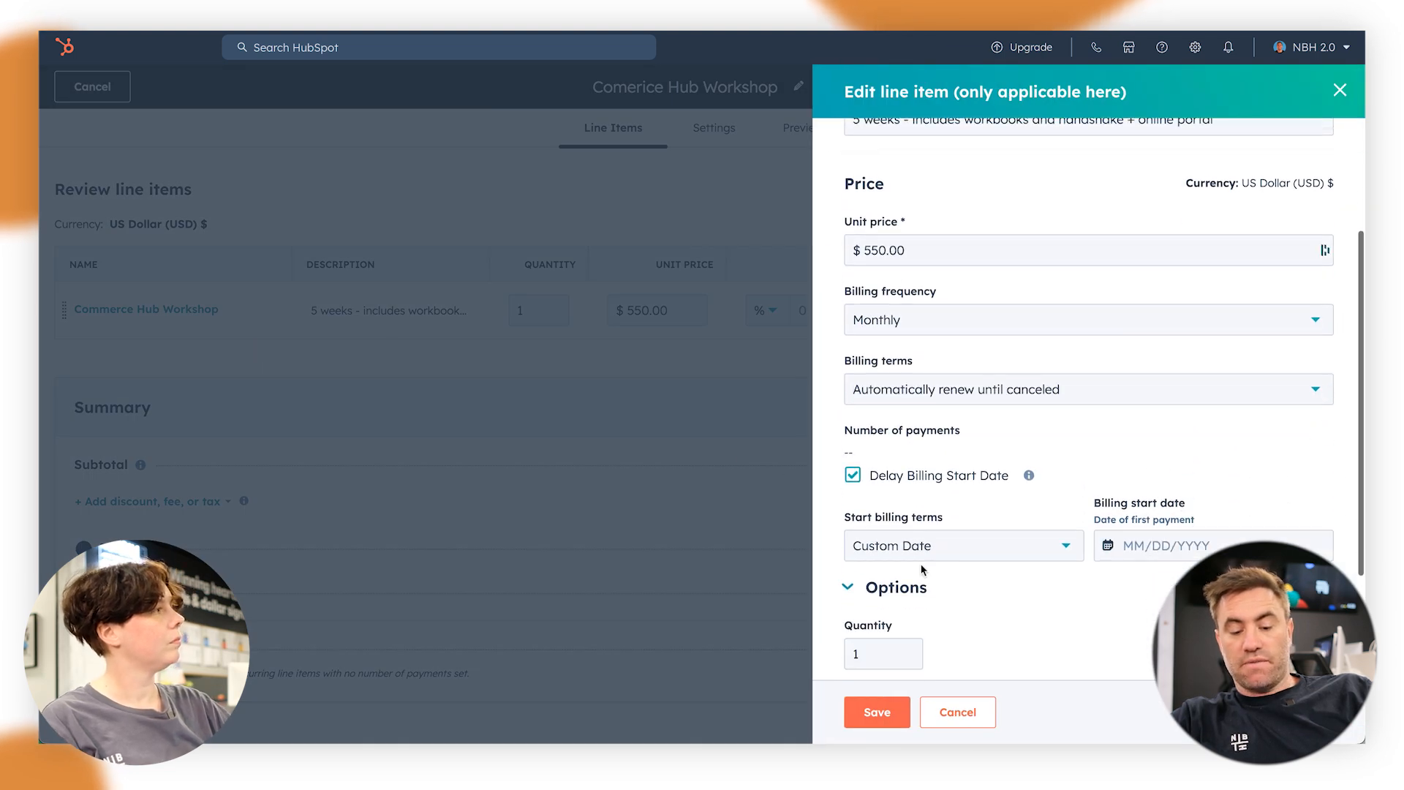
click(1018, 546)
click(981, 620)
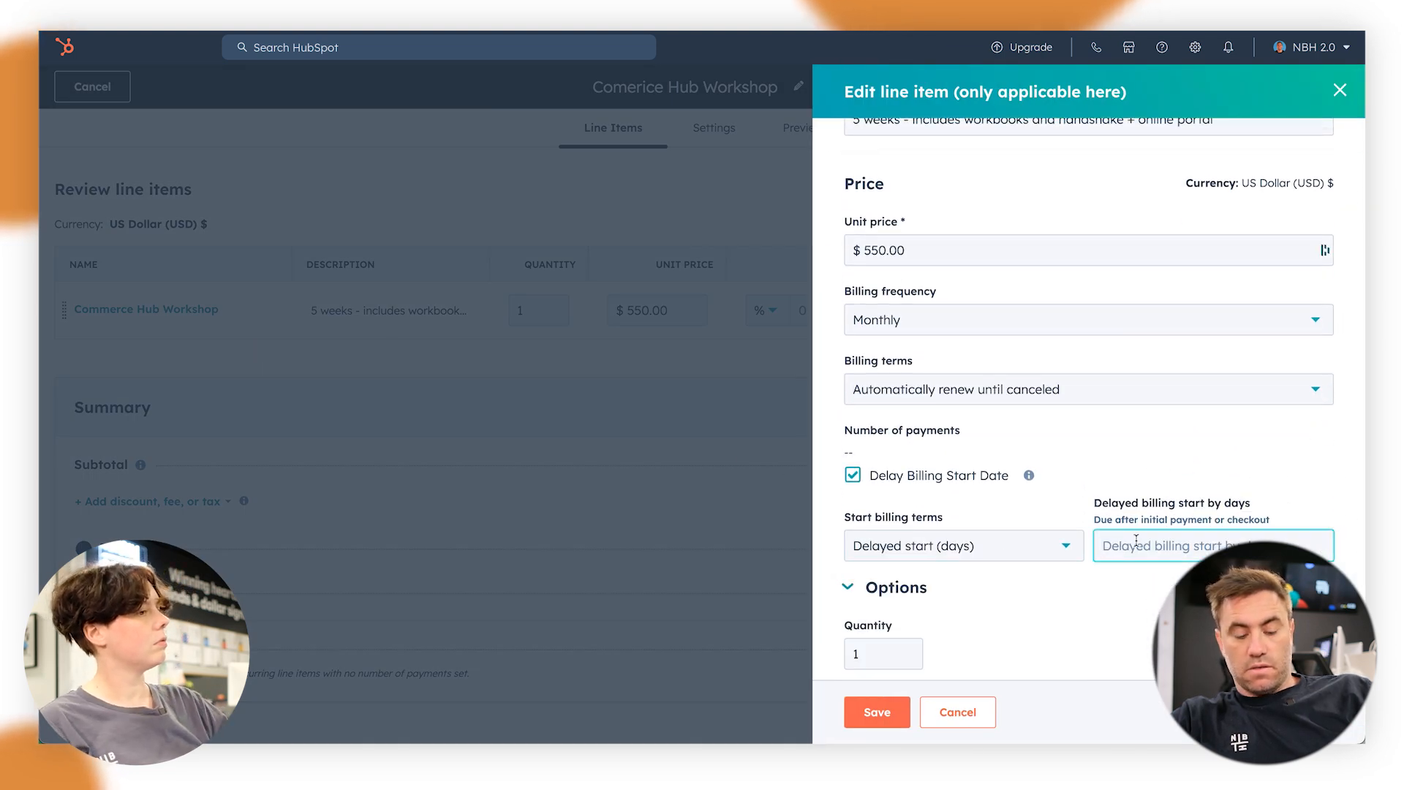
text(7)
scroll(900, 658, down, 2)
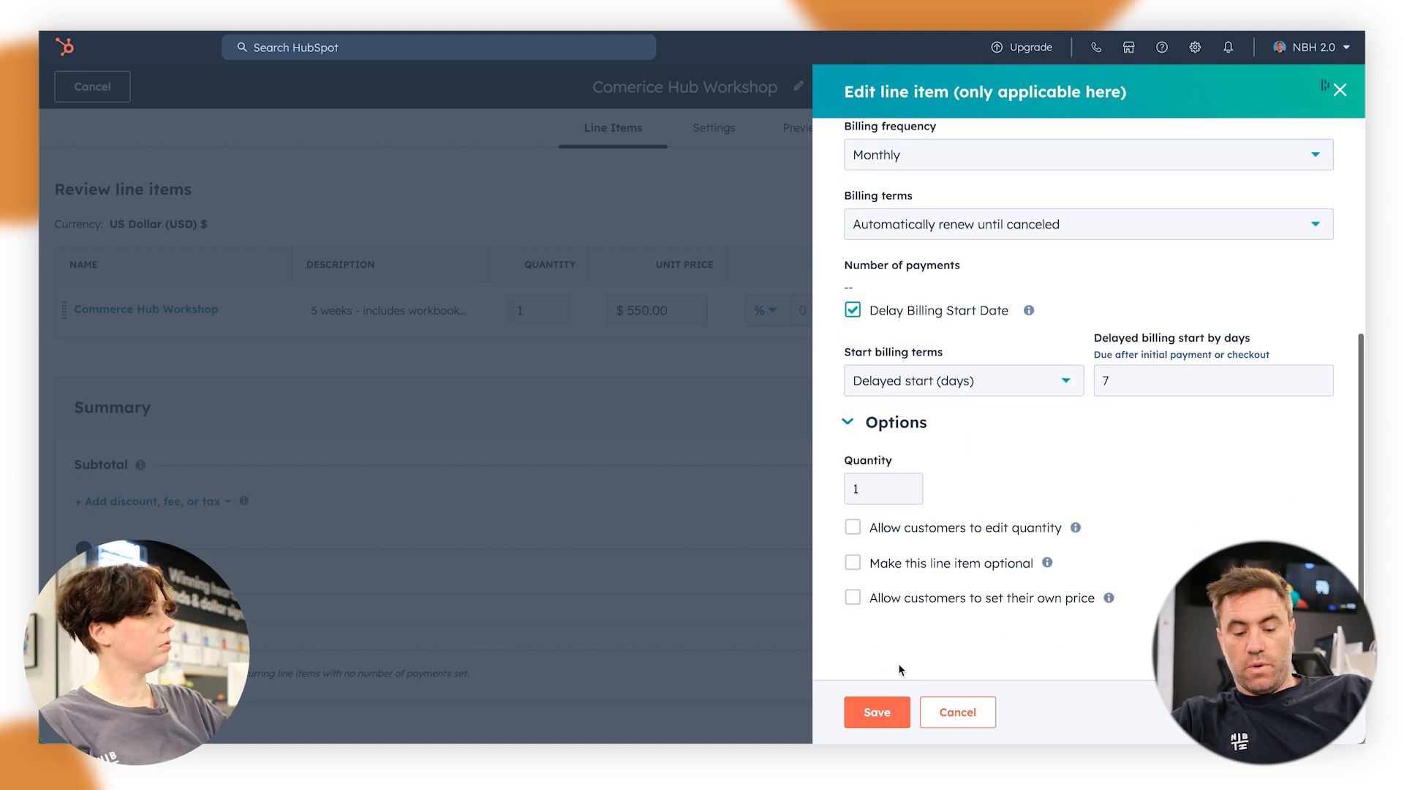
click(876, 712)
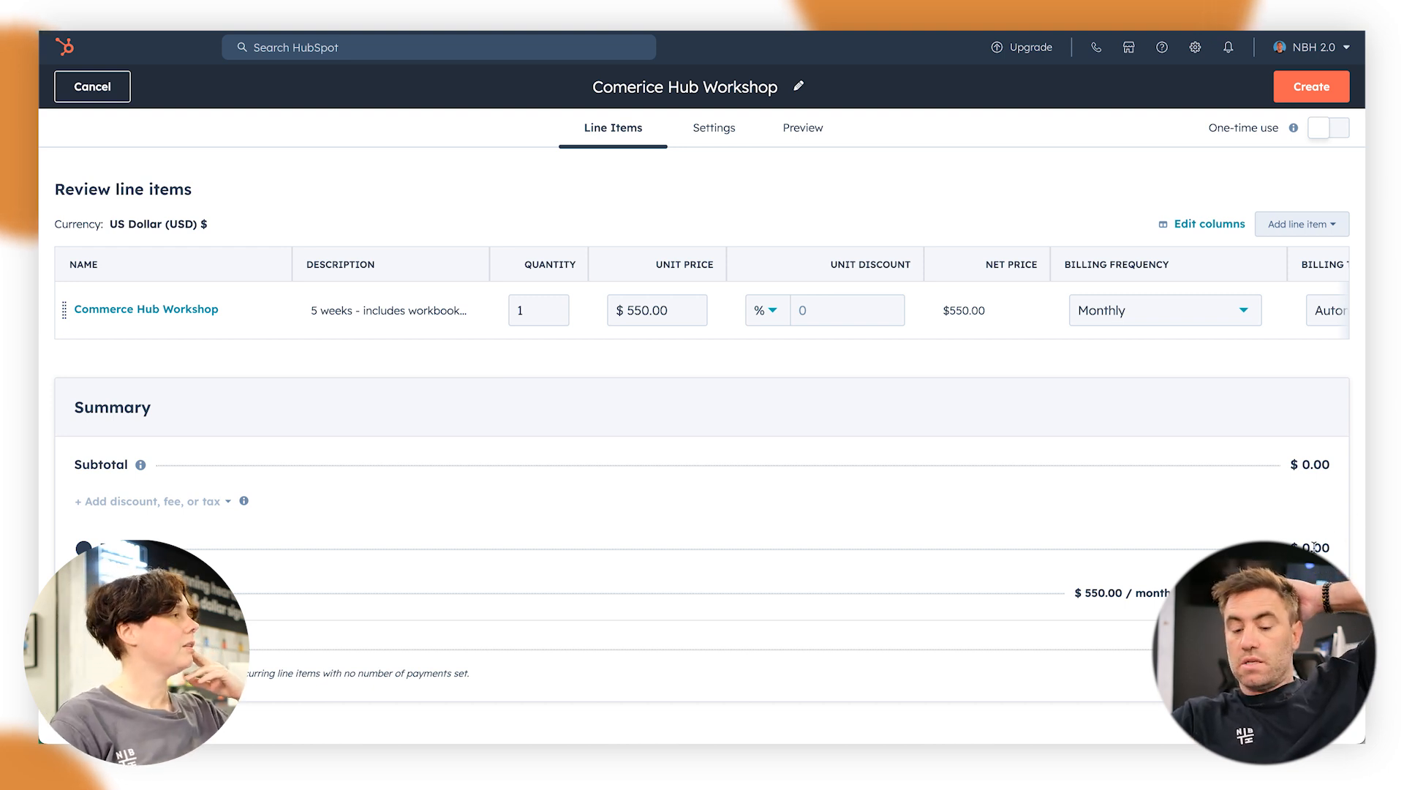
double_click(1337, 550)
click(1333, 548)
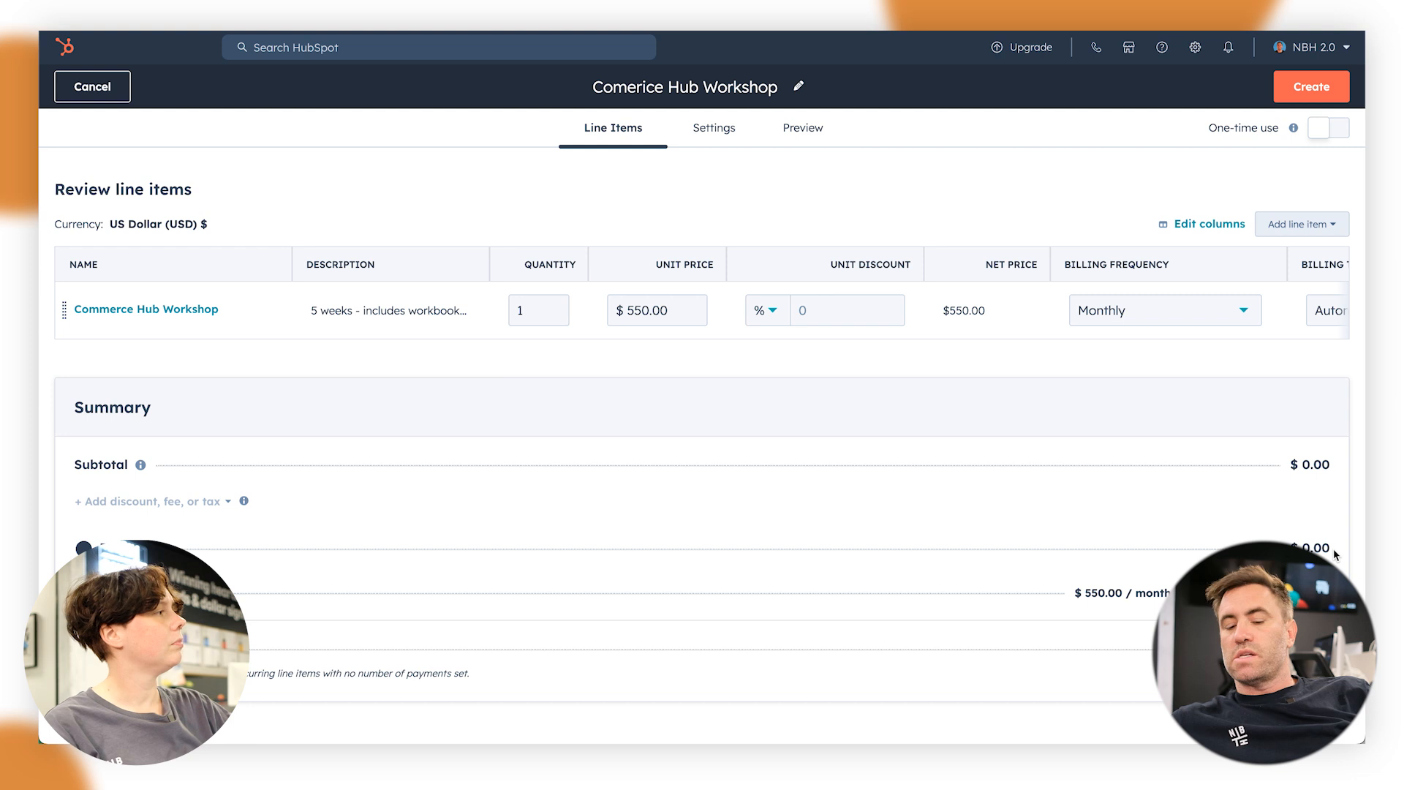
Switch off the line item's delayed billing start date and save the change
mouse_move(387, 313)
click(252, 310)
click(260, 349)
click(853, 654)
click(877, 711)
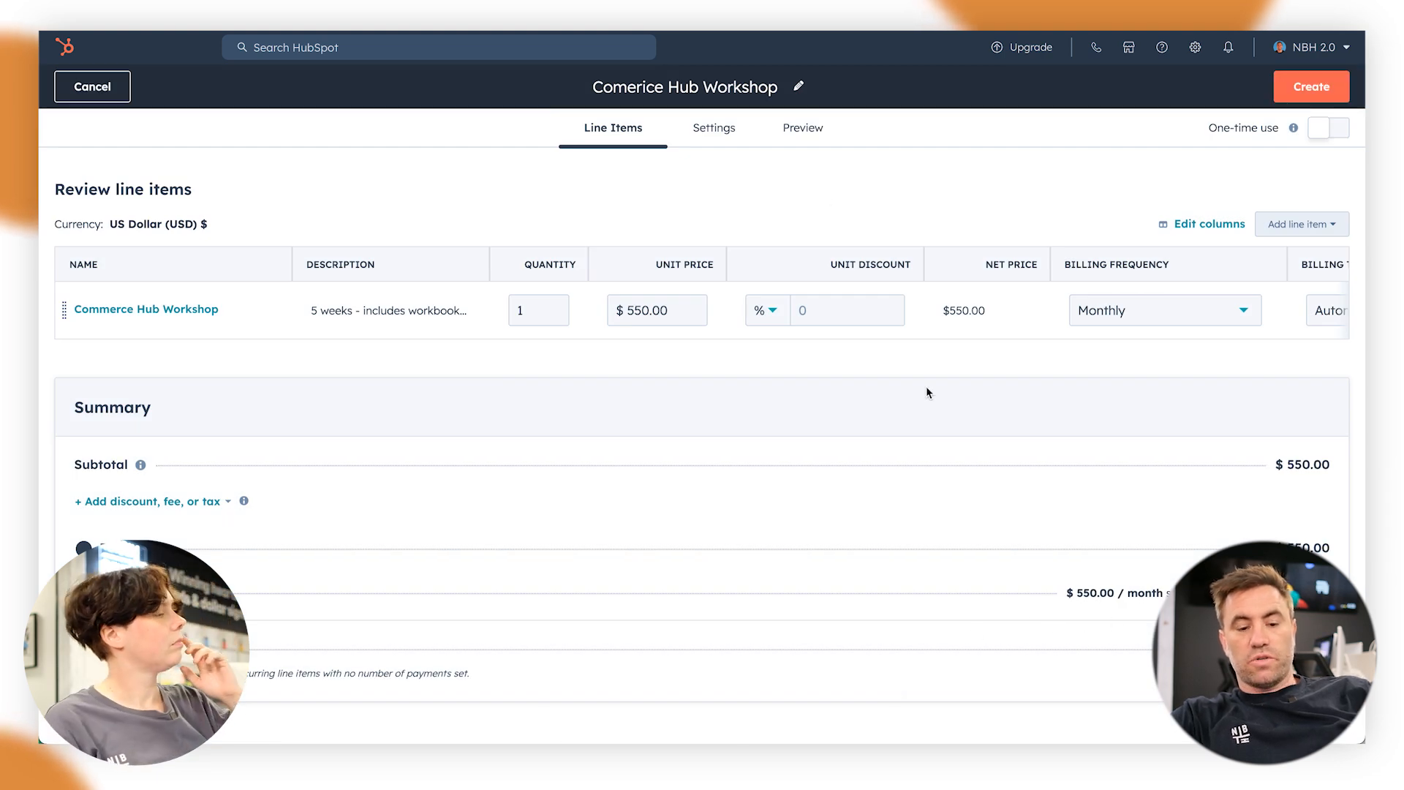
Review the payment link's deal, checkout text, discount code, contact info and payment settings, and preview the checkout page
click(729, 129)
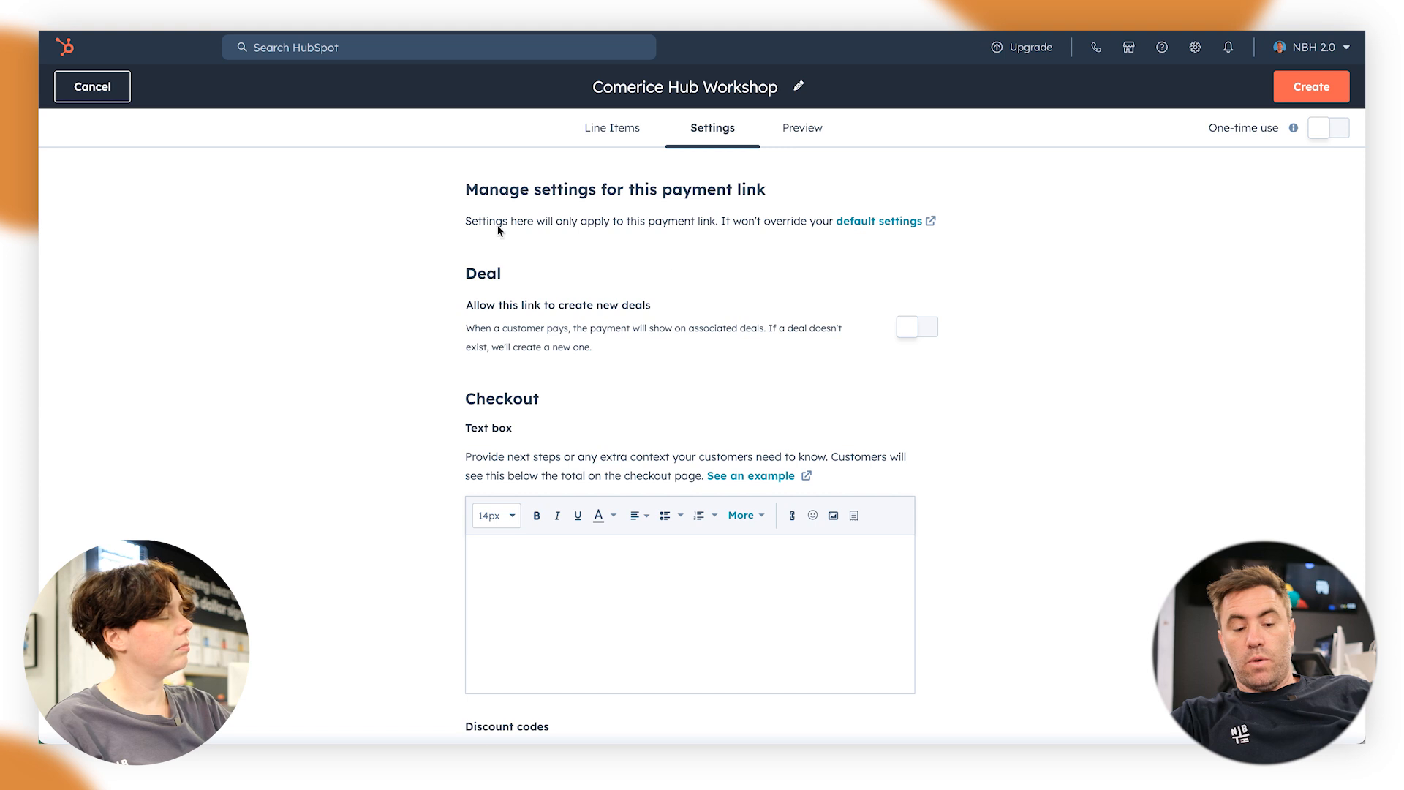
scroll(932, 331, down, 4)
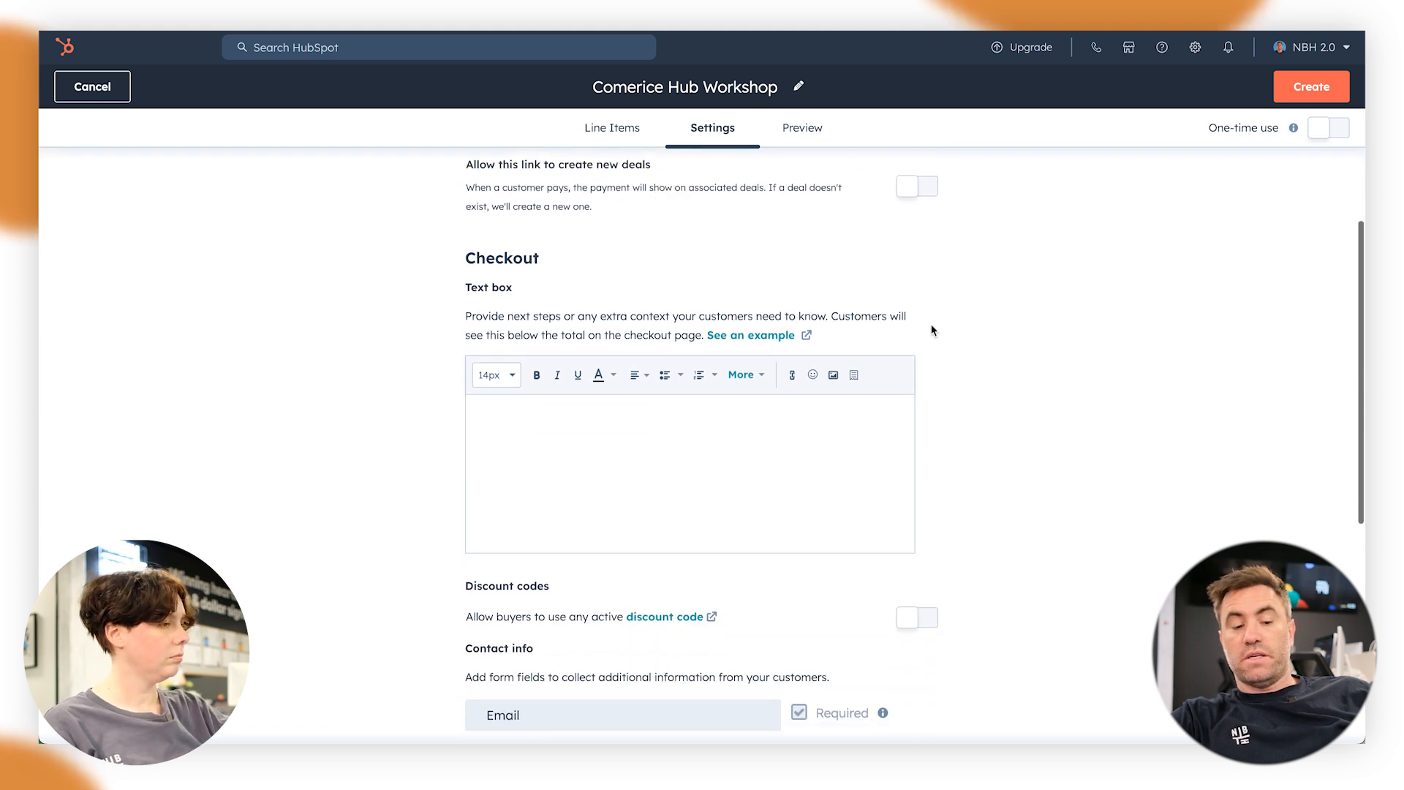
click(751, 361)
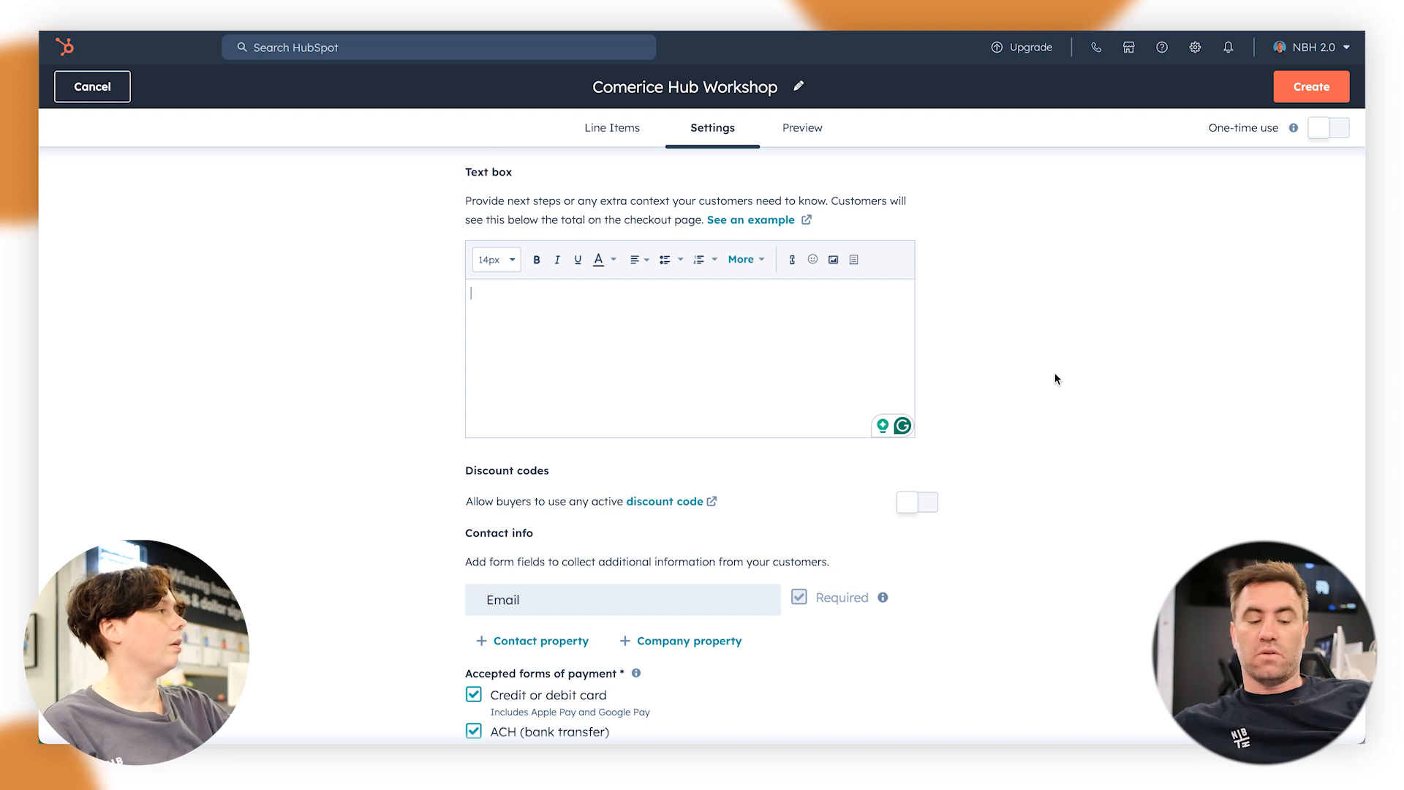
scroll(1058, 379, down, 1)
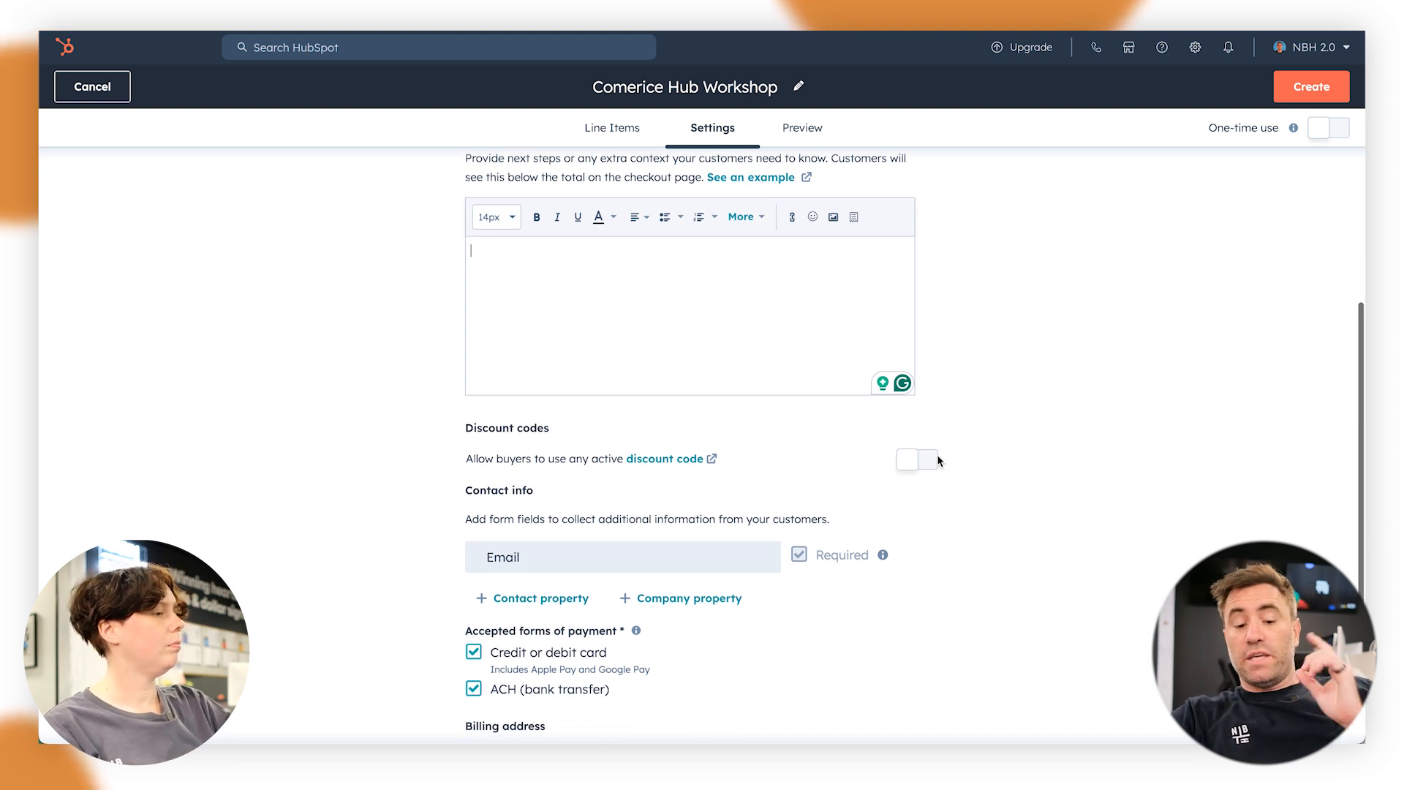
click(916, 469)
click(915, 468)
scroll(915, 463, down, 3)
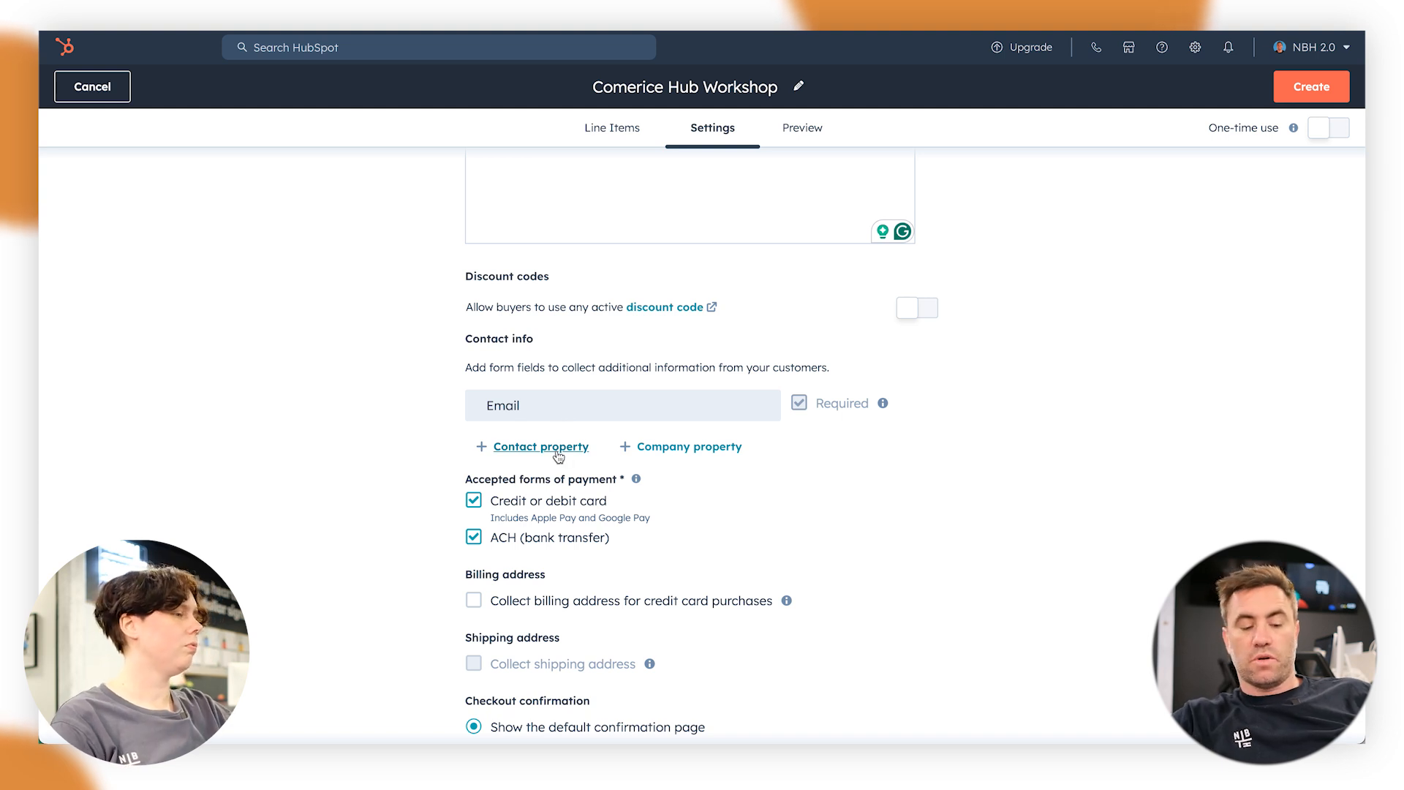
scroll(558, 455, down, 2)
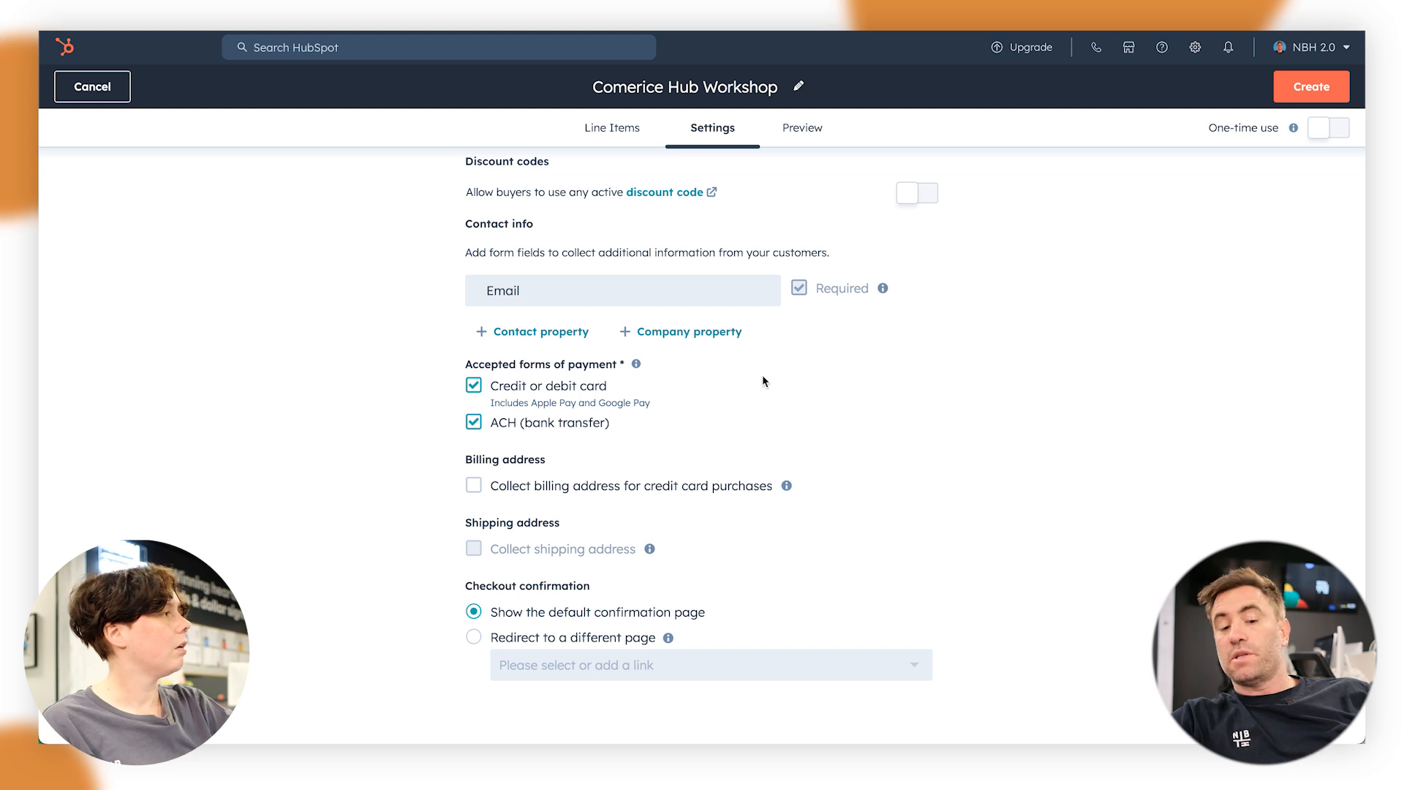
click(810, 132)
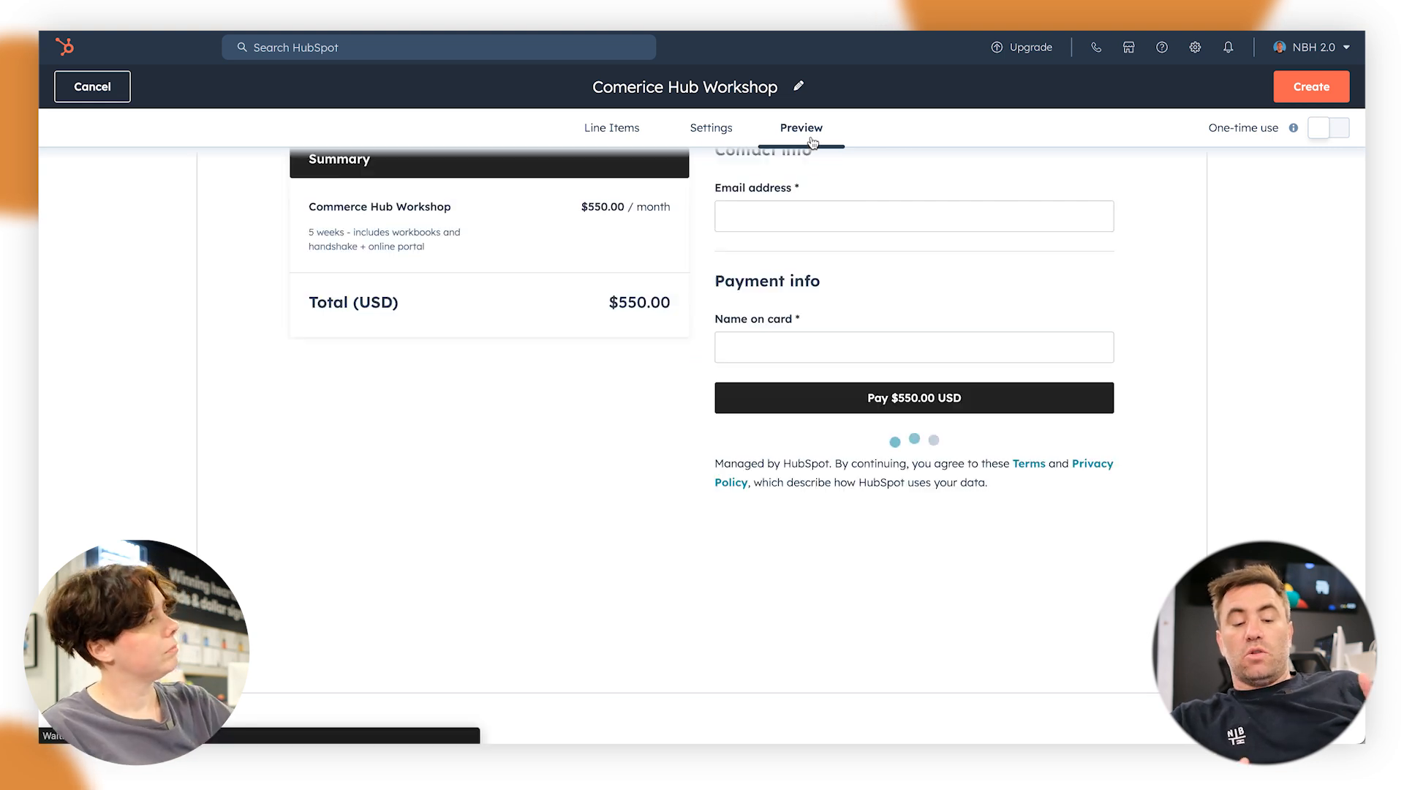
scroll(815, 369, down, 3)
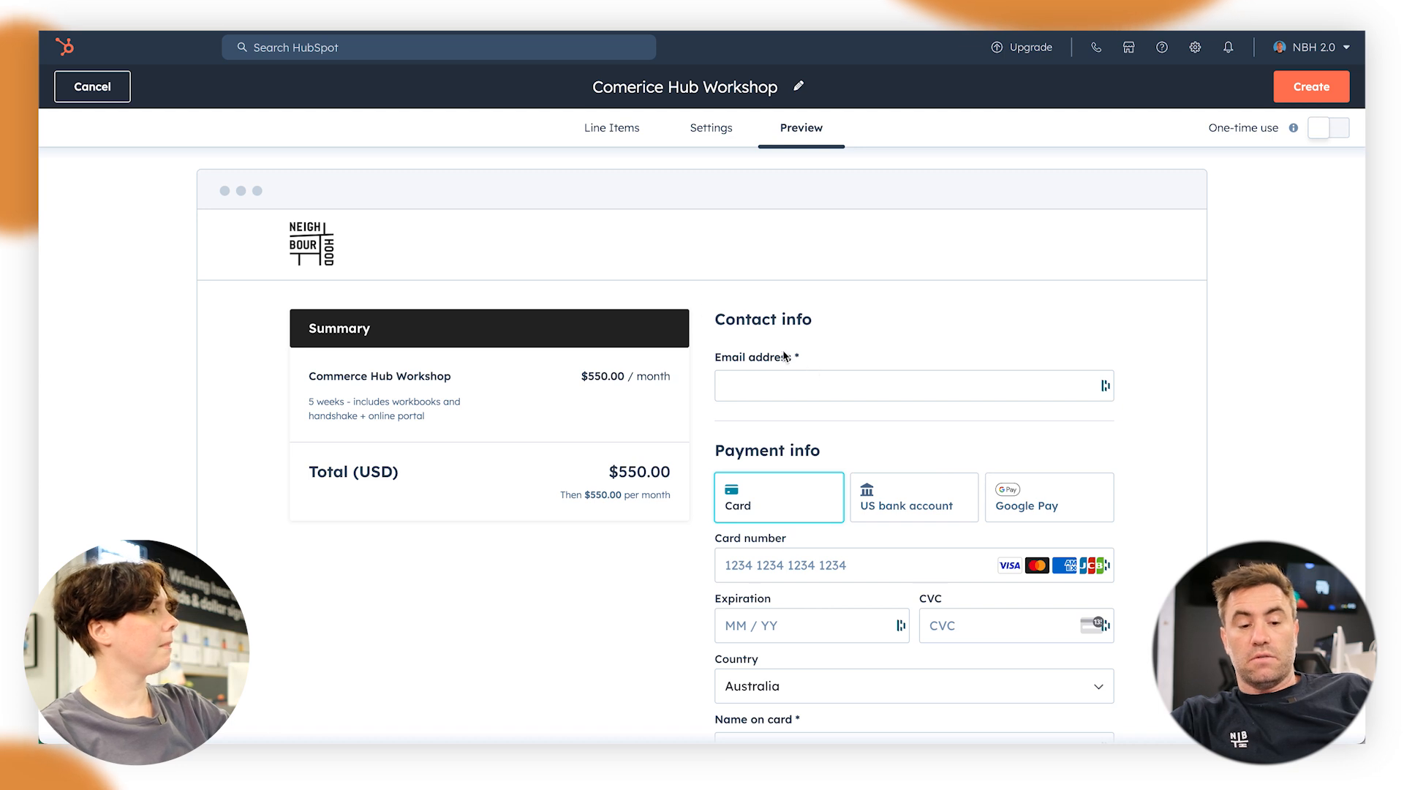
Correct the payment link's name to "Commerce Hub Workshop"
click(657, 87)
key(BackSpace)
key(BackSpace)
key(BackSpace)
key(BackSpace)
key(BackSpace)
text(erce)
click(741, 231)
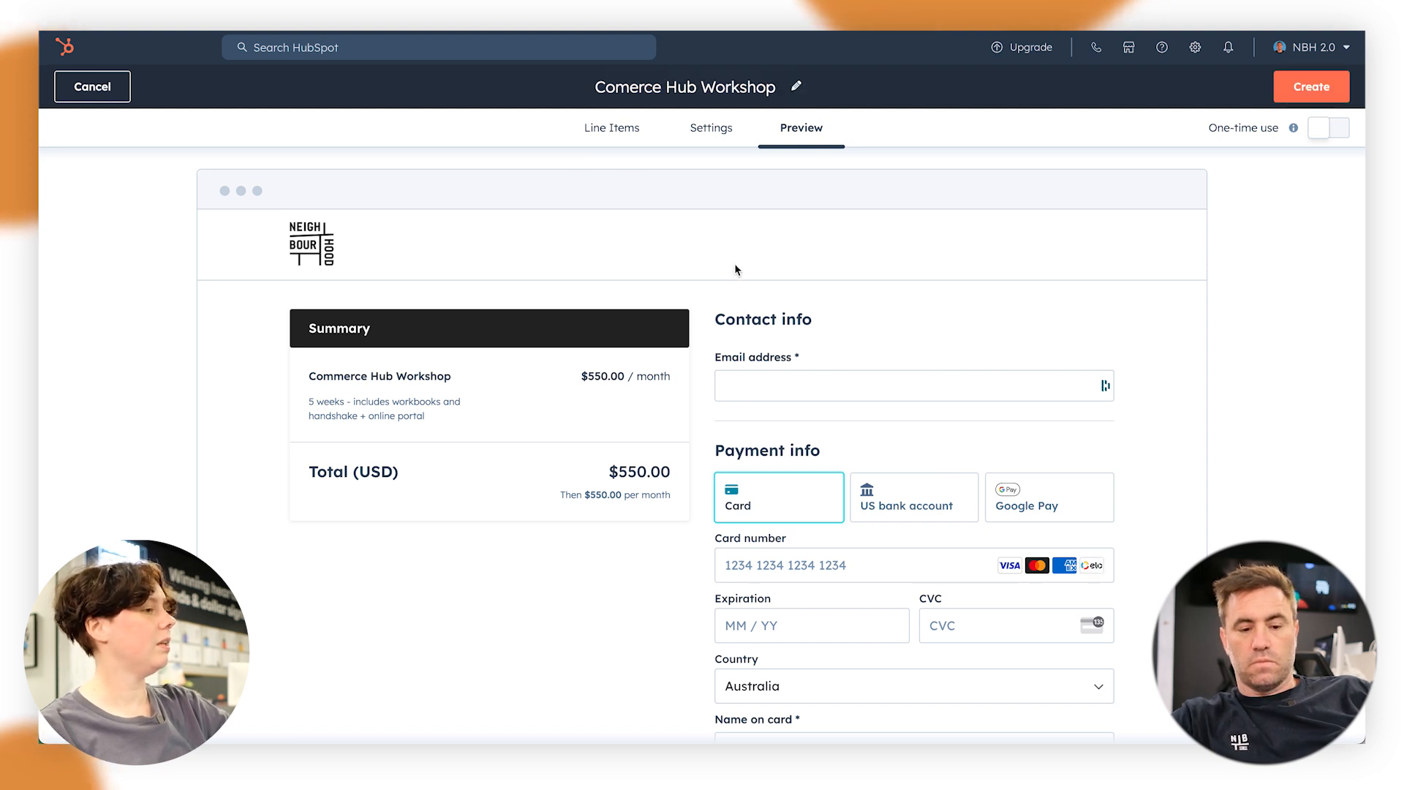
click(616, 87)
text(m)
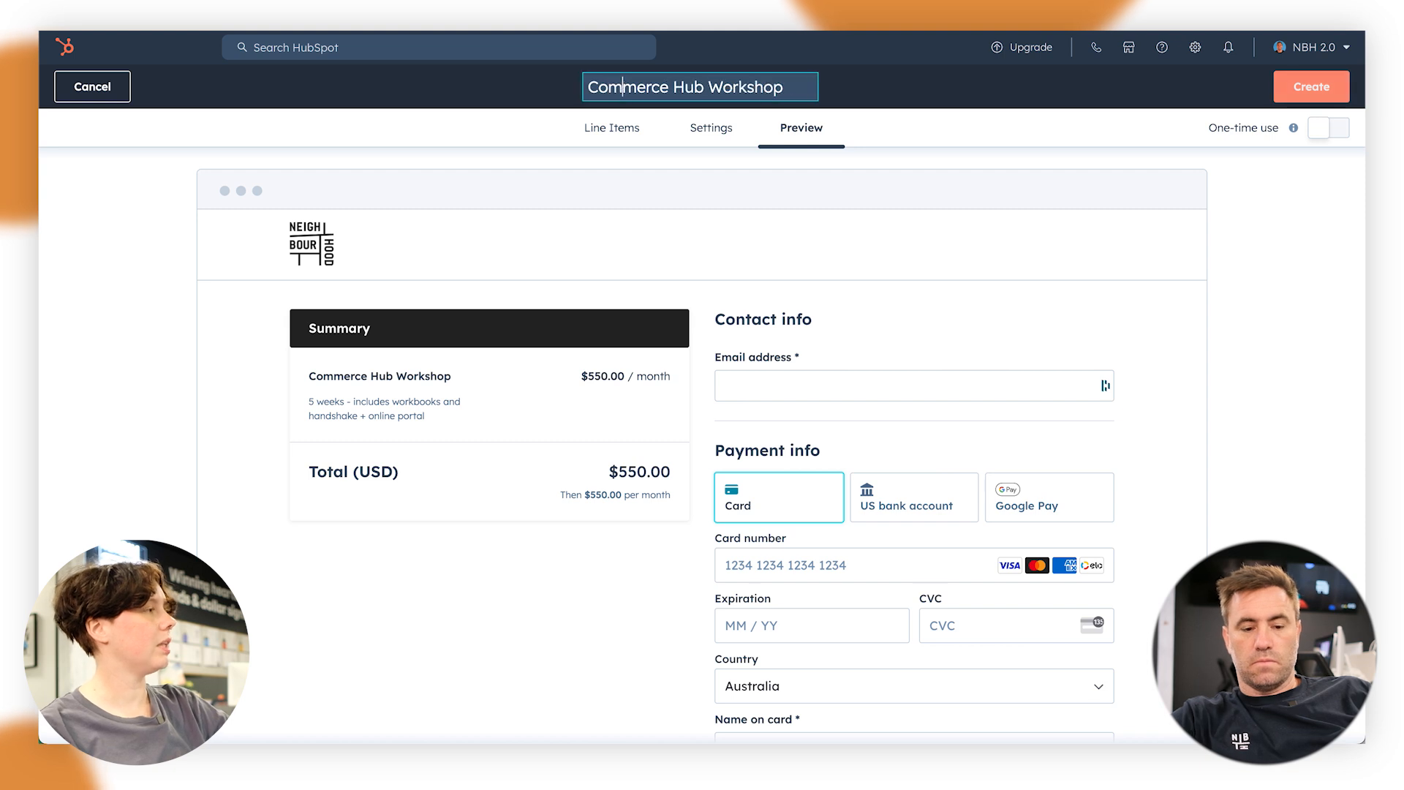
click(634, 270)
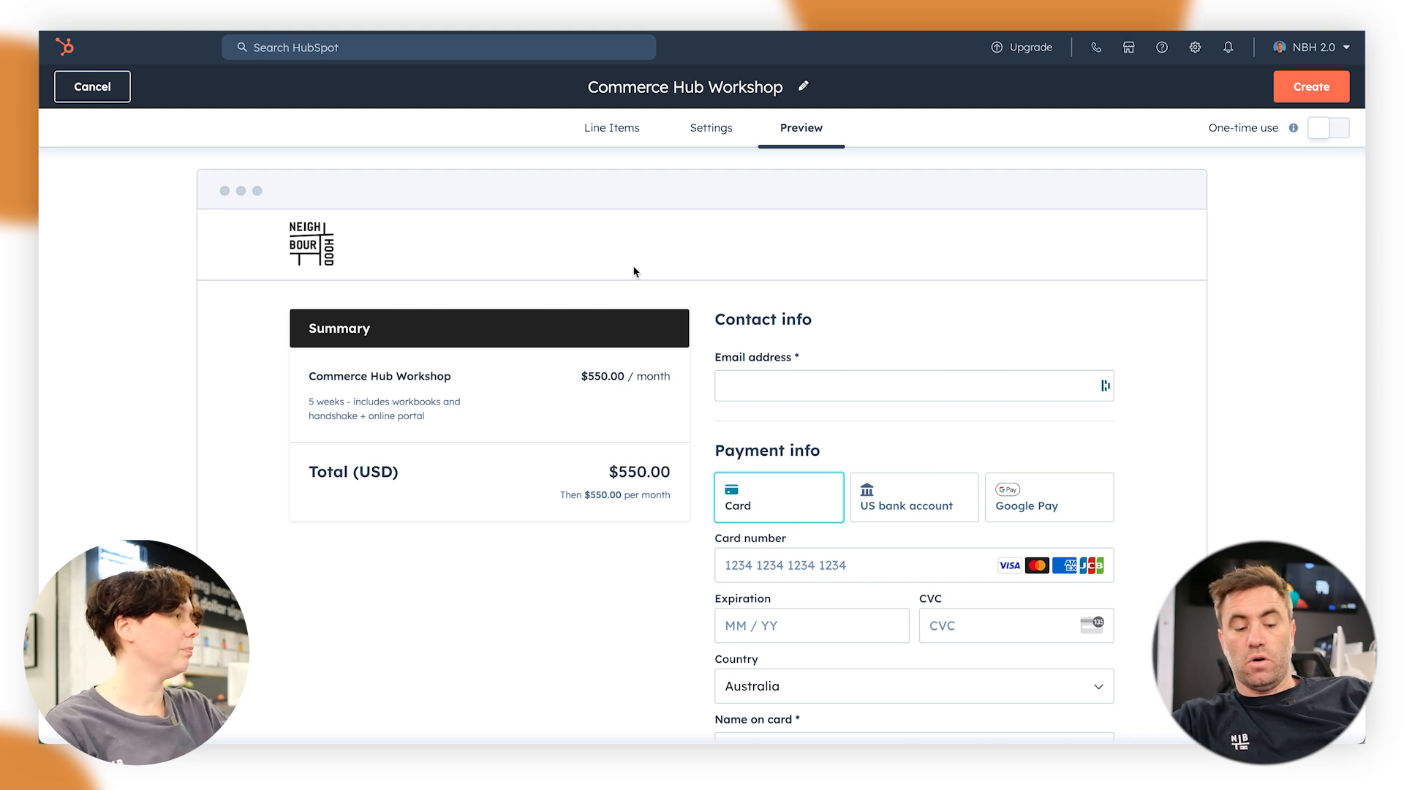
Create the payment link and copy its URL for sharing
scroll(404, 311, down, 1)
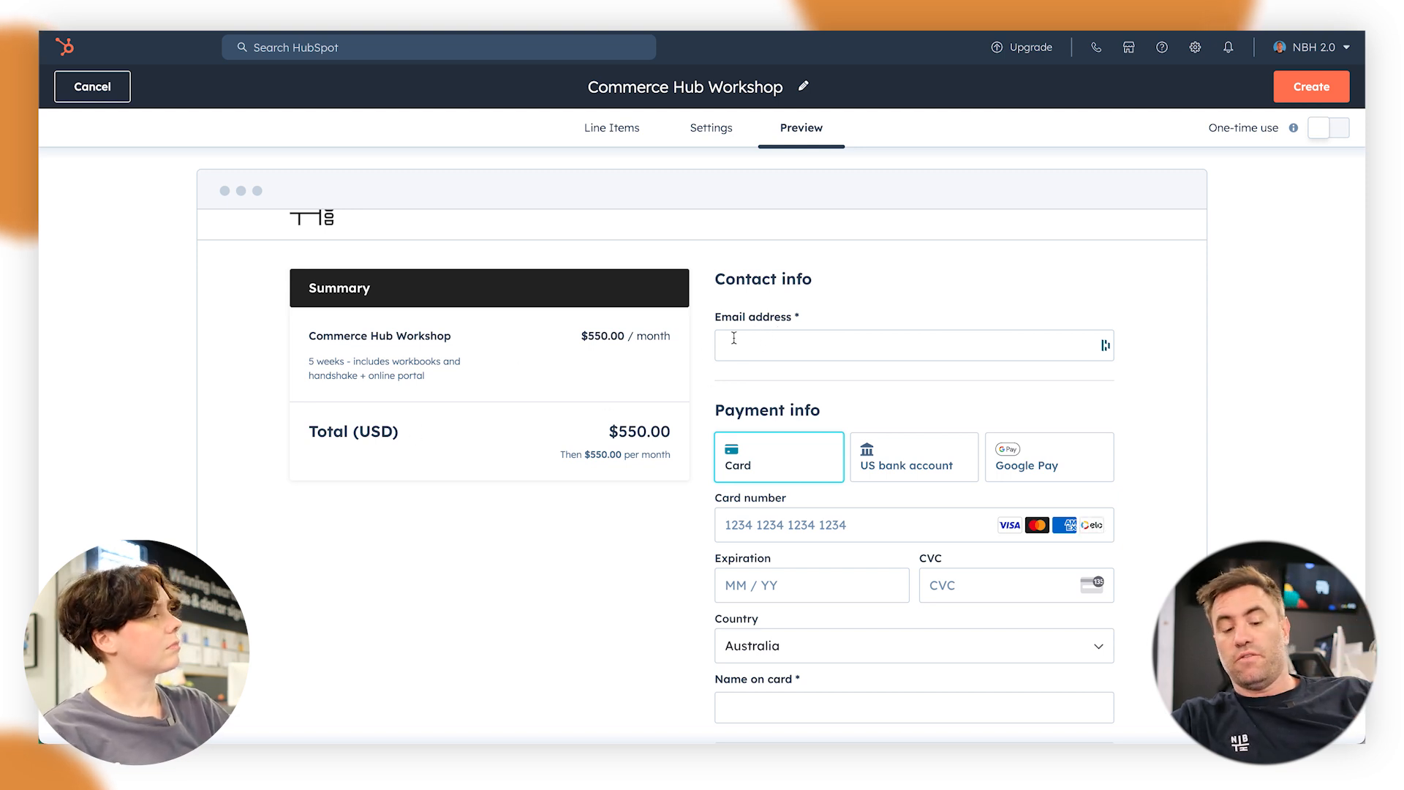
scroll(846, 368, down, 3)
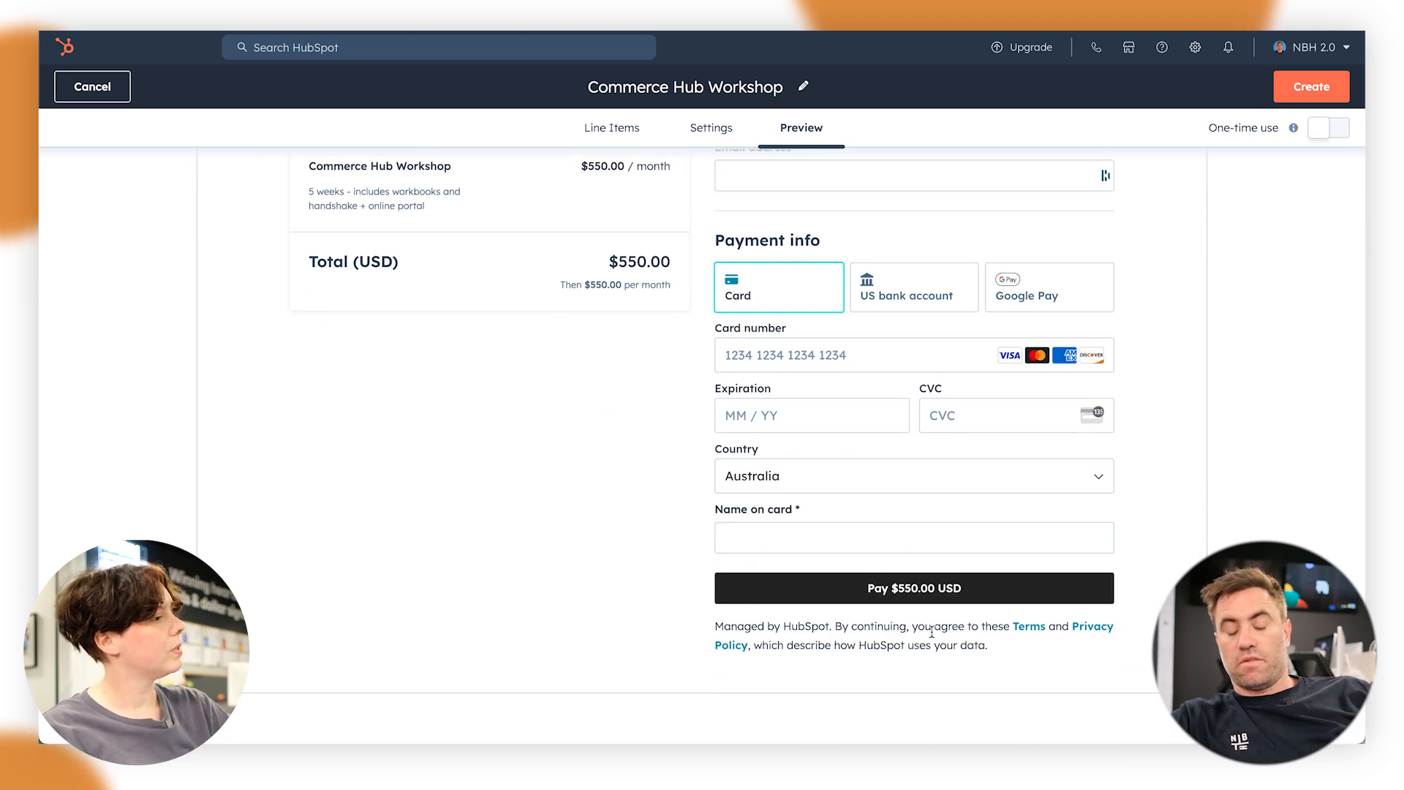
click(1292, 97)
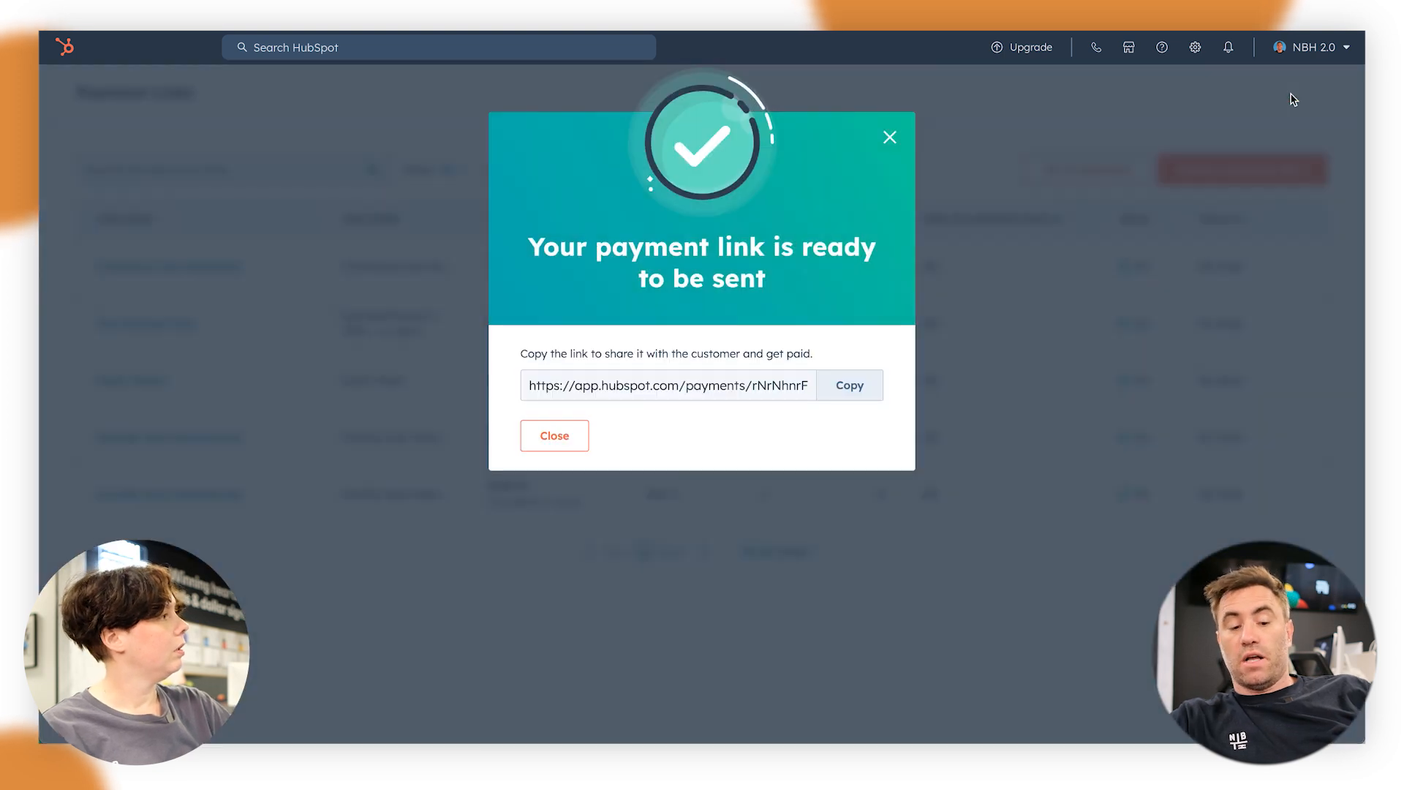
click(851, 386)
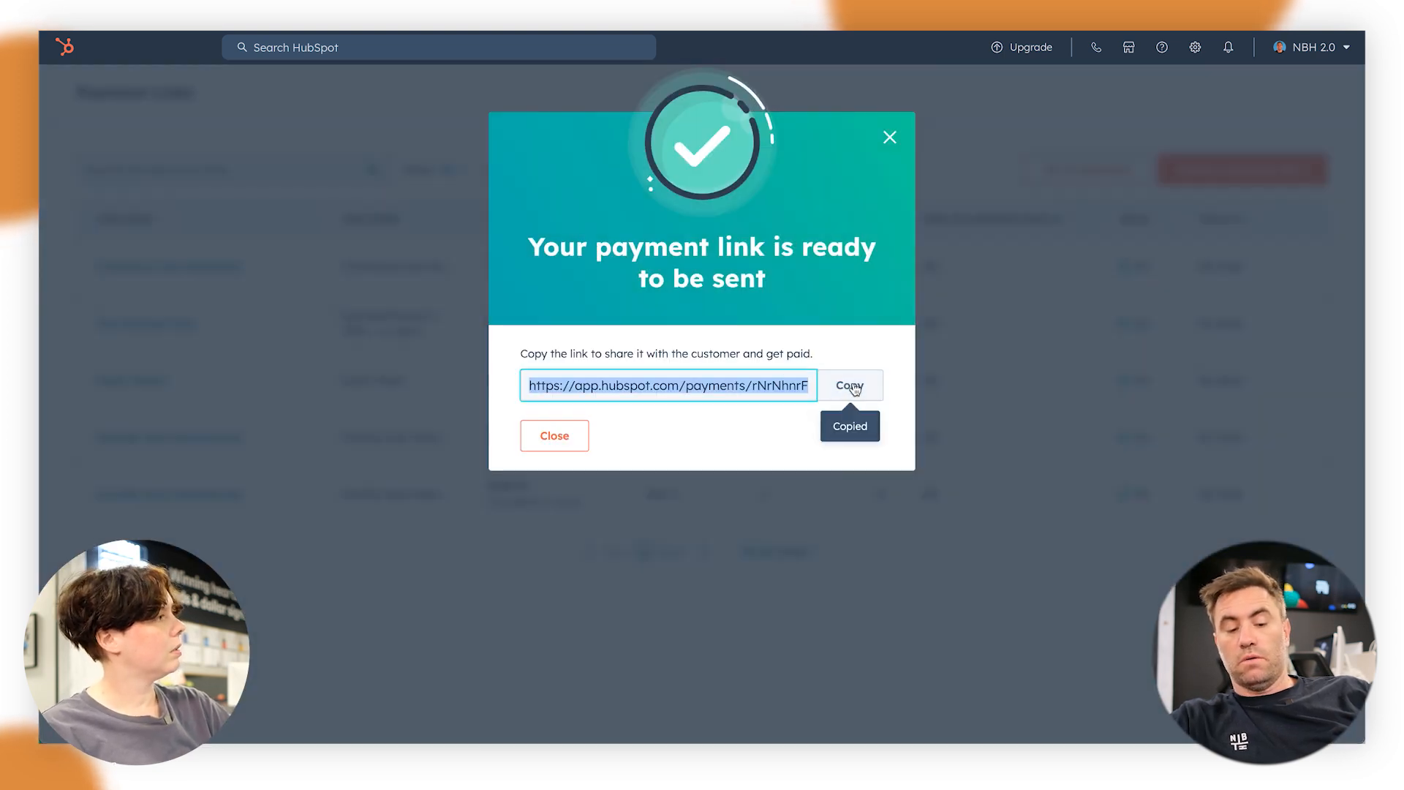
click(554, 435)
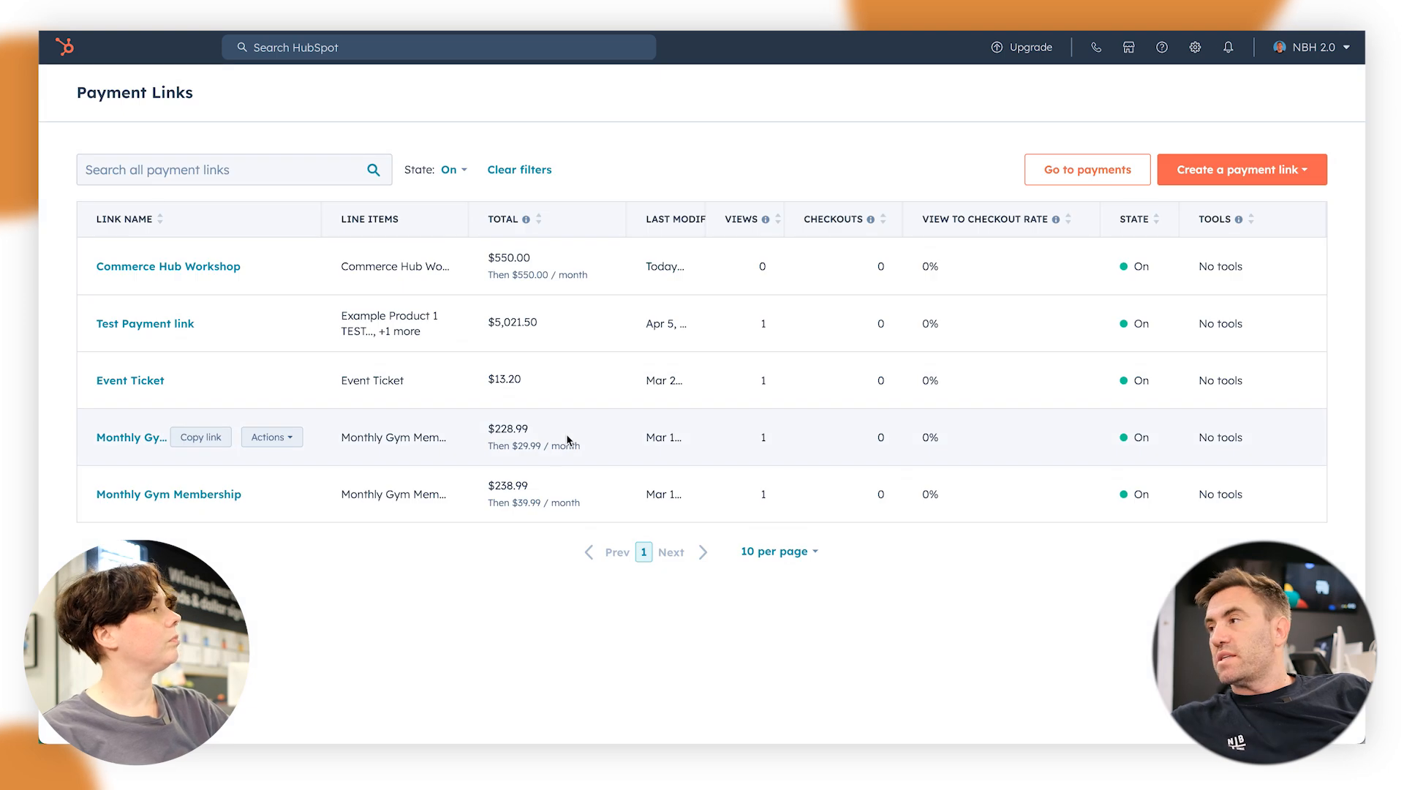